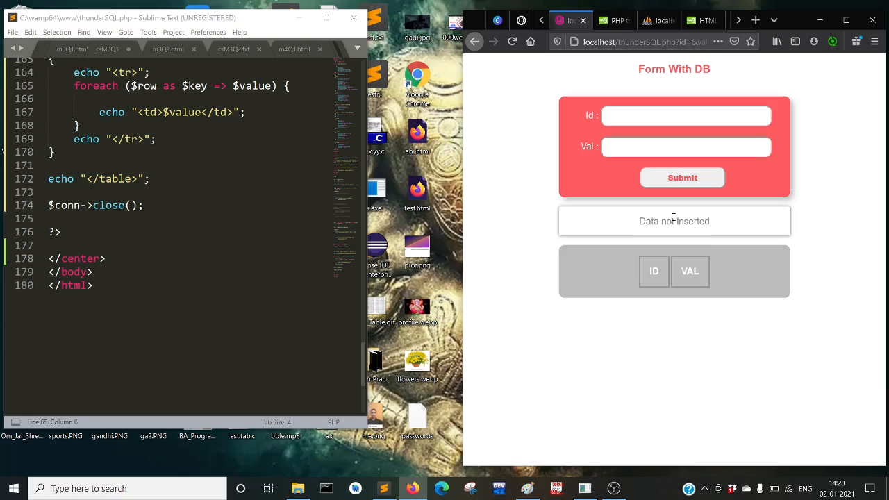
Scroll the Form With DB page, then briefly open, resize and close the developer console
scroll(226, 194, "up", 20)
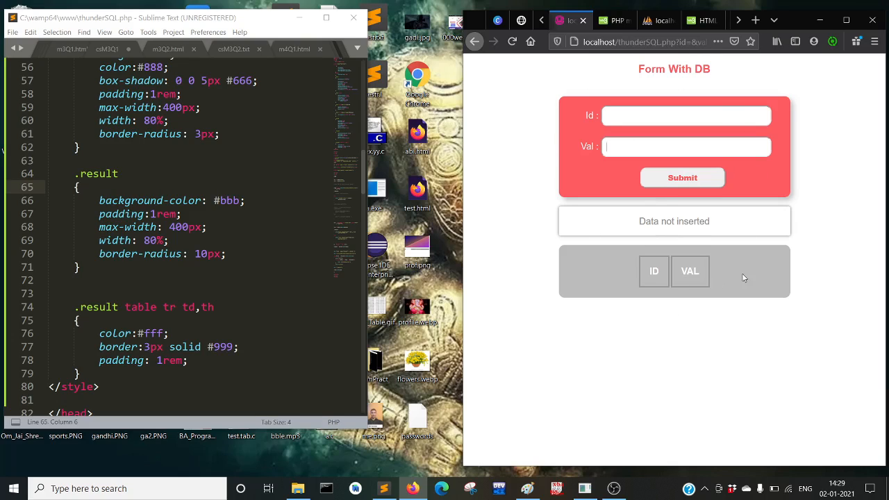
scroll(195, 241, "down", 20)
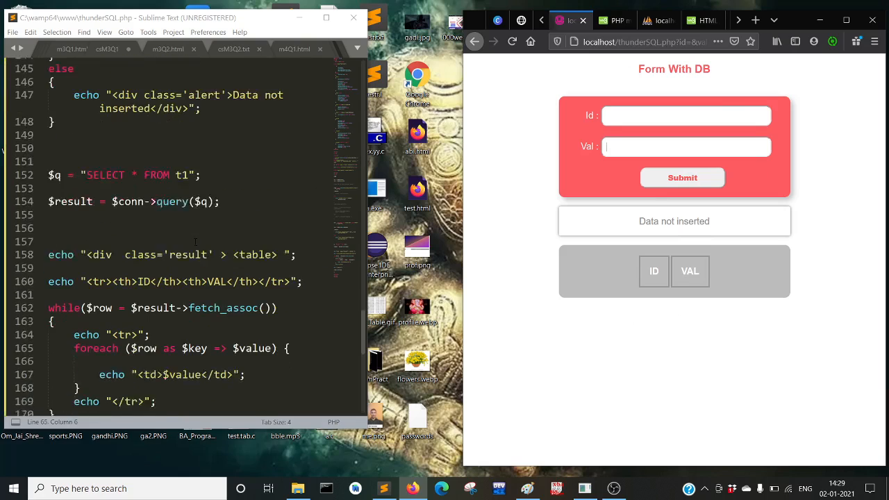
scroll(195, 242, "down", 12)
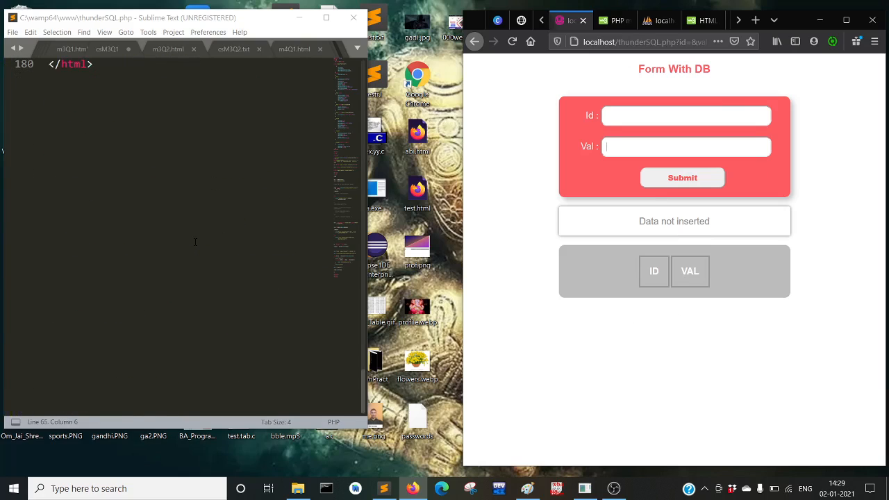
scroll(196, 242, "up", 12)
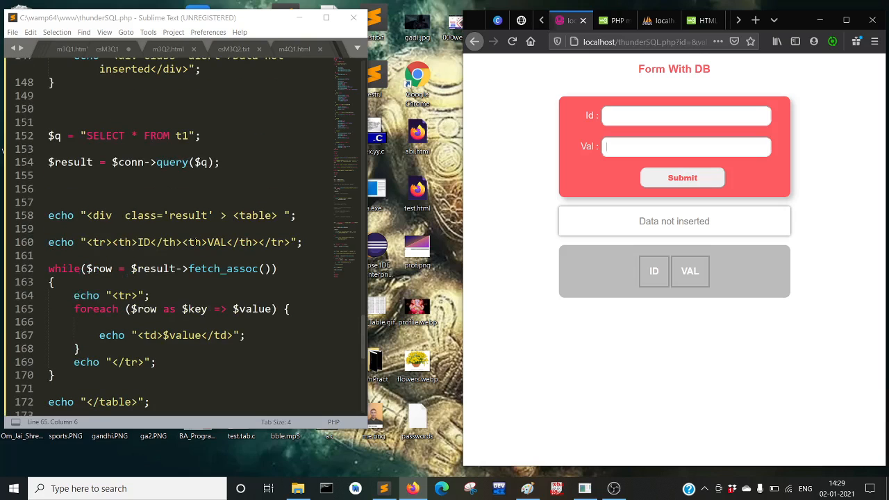
scroll(195, 241, "down", 5)
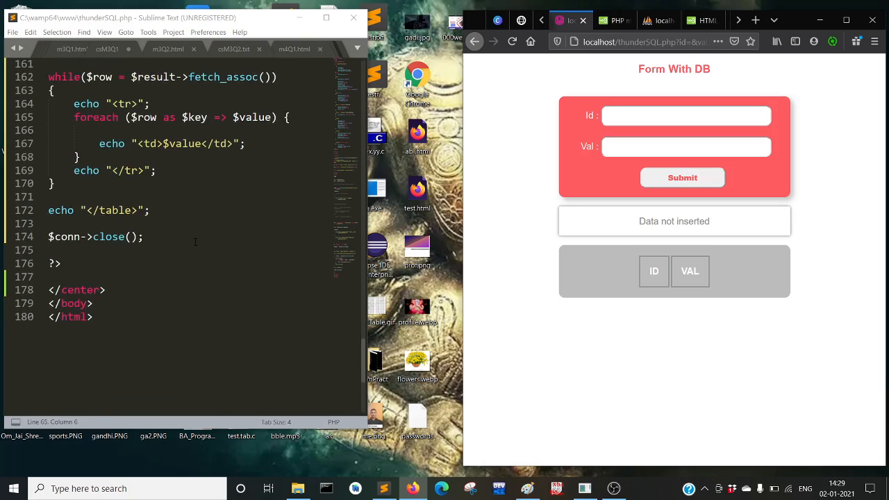
scroll(195, 242, "up", 20)
scroll(195, 241, "up", 17)
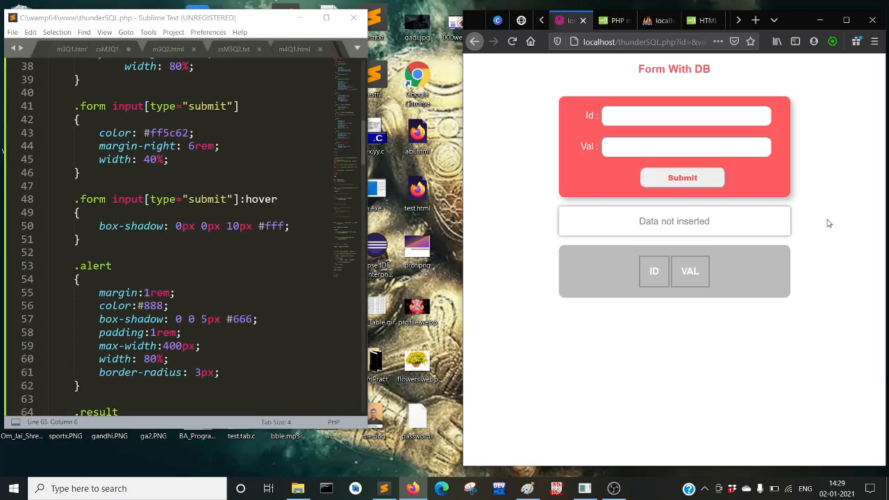
key("F12")
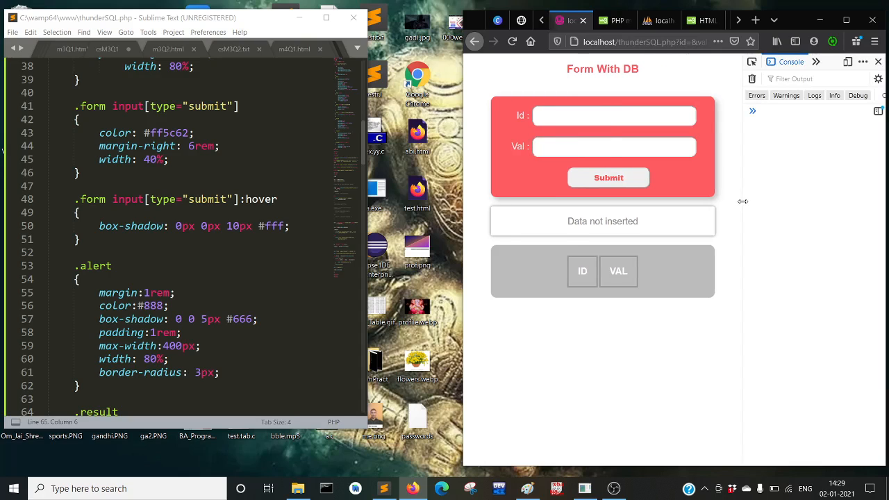
left_click_drag(742, 201, 839, 203)
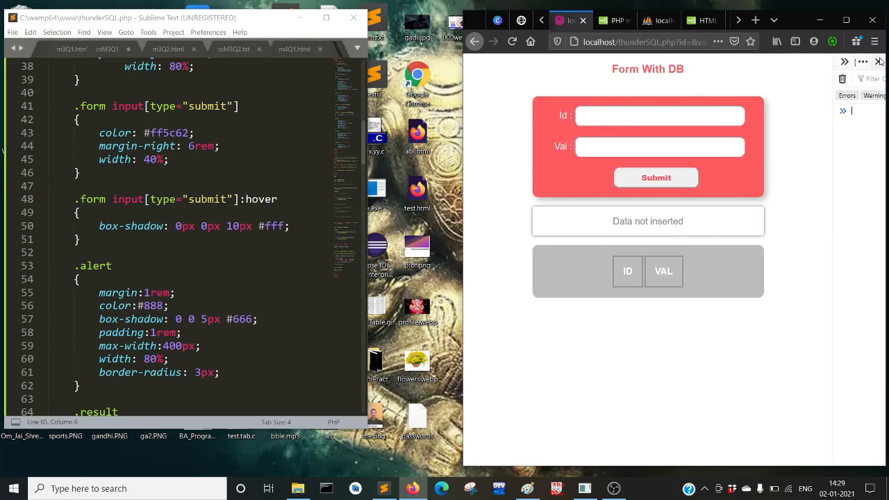
left_click(878, 62)
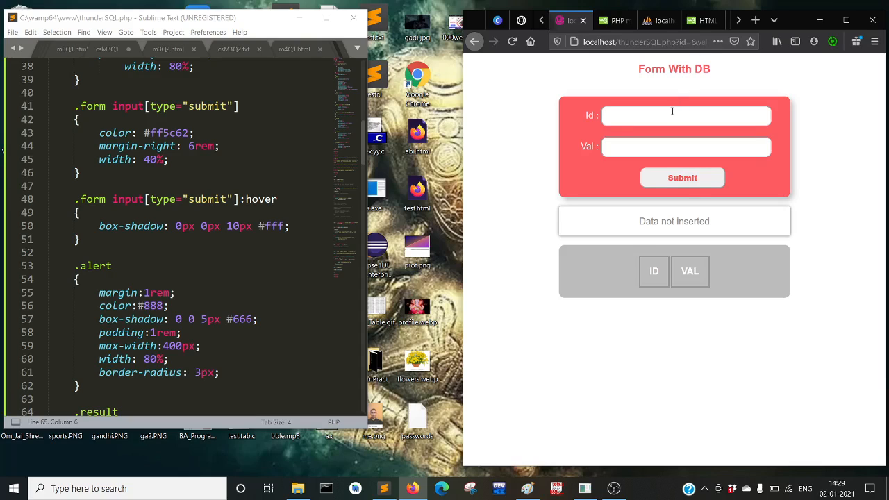
Submit Id 0 with Val val1, getting the '0 , val1 inserted' message
type("0")
left_click(629, 150)
type("val1")
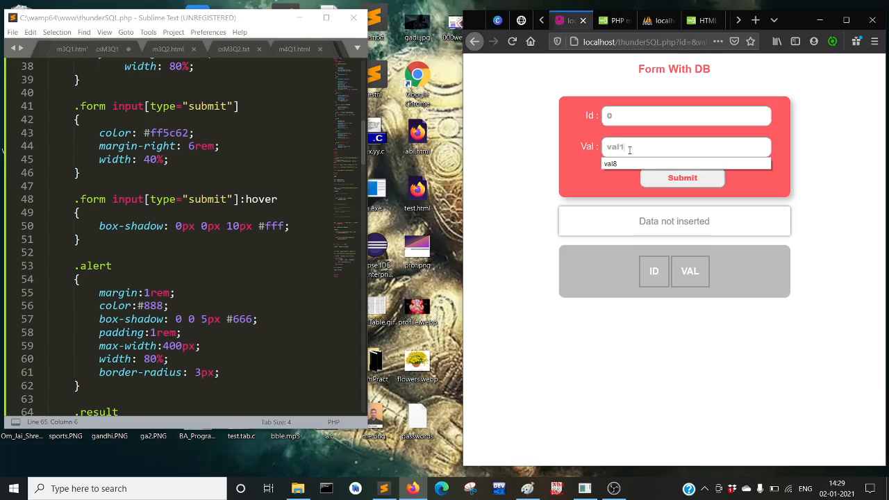
key("Return")
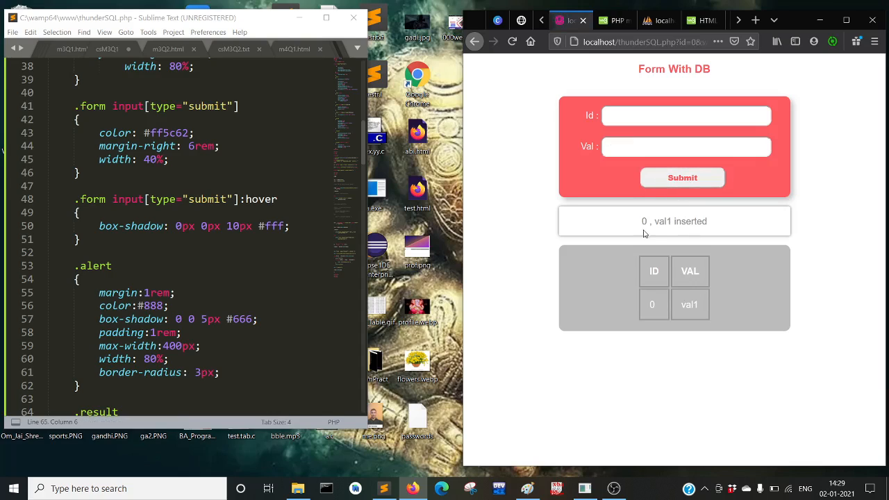
left_click_drag(634, 230, 722, 229)
left_click(726, 229)
Resubmit Id 0 with val1, which reports Data not inserted, and check the table's 0 row
type("0")
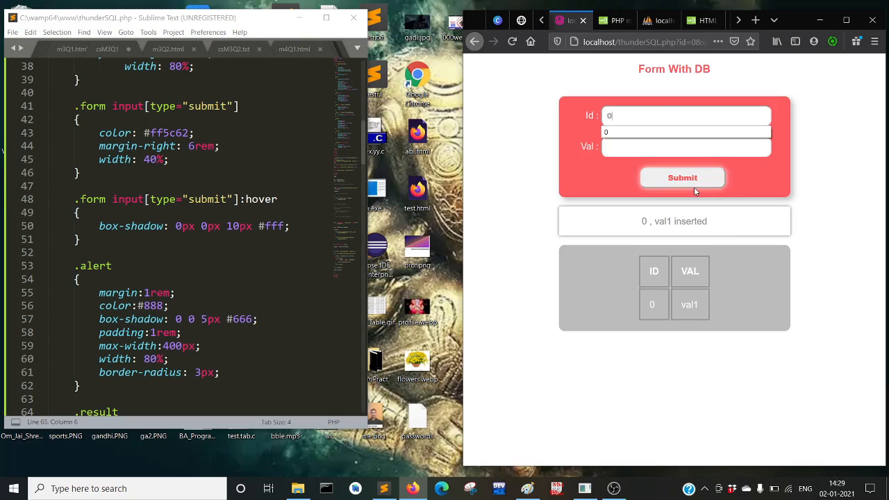
left_click(621, 150)
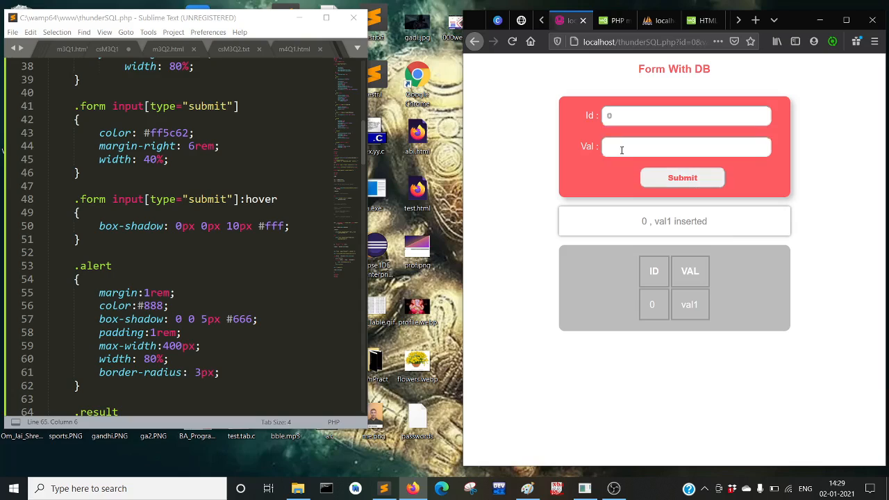
type("val1")
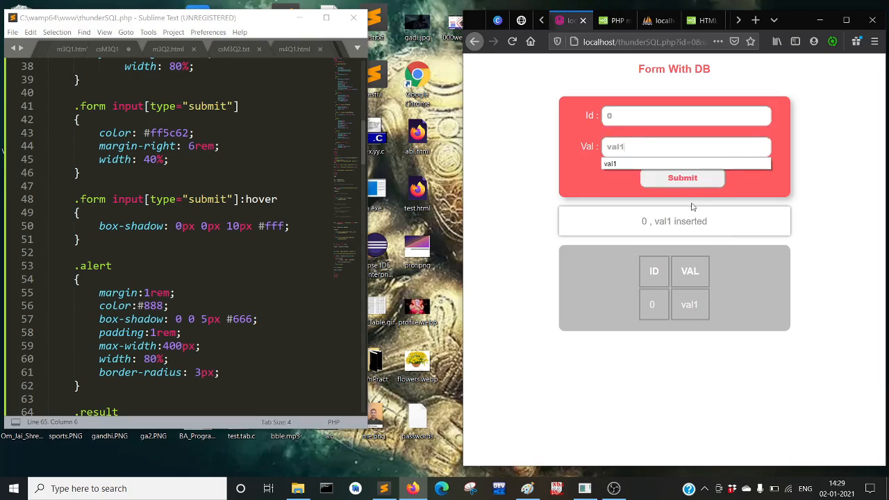
left_click(677, 181)
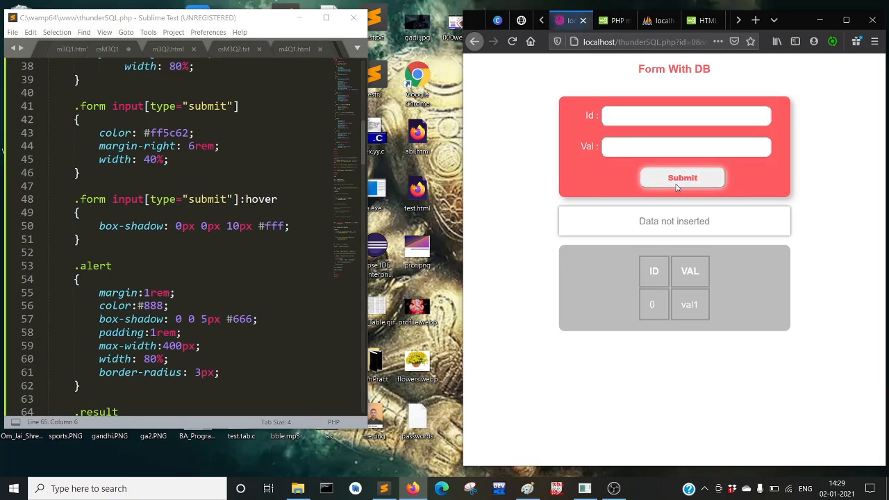
left_click_drag(723, 222, 690, 222)
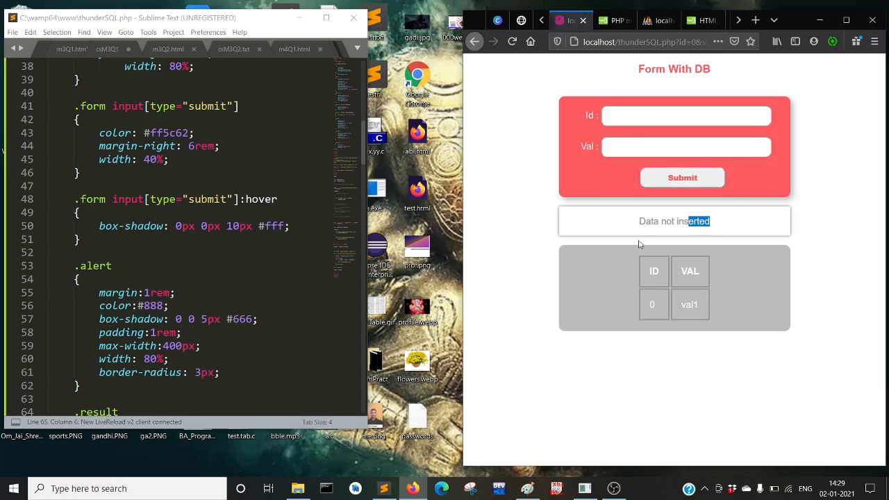
left_click(654, 309)
left_click_drag(654, 308, 646, 304)
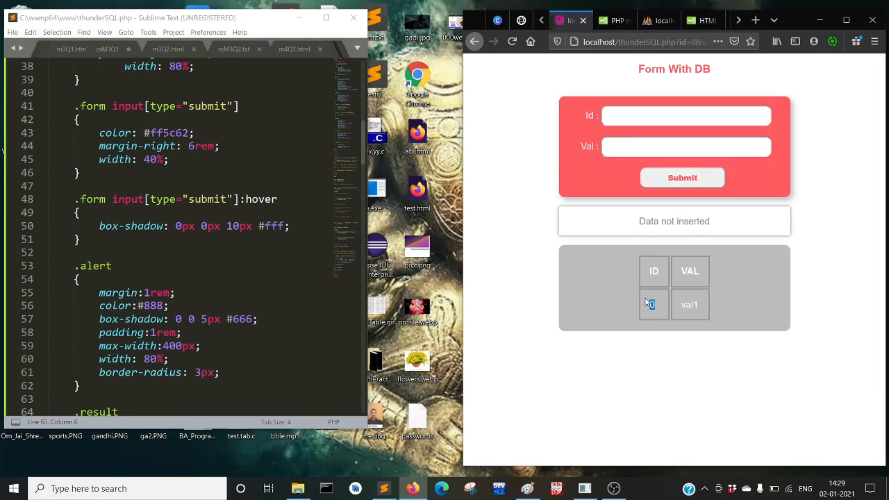
Submit Id 1 with Val val2 so the table lists 0/val1 and 1/val2
left_click(624, 118)
type("val2")
left_click(668, 178)
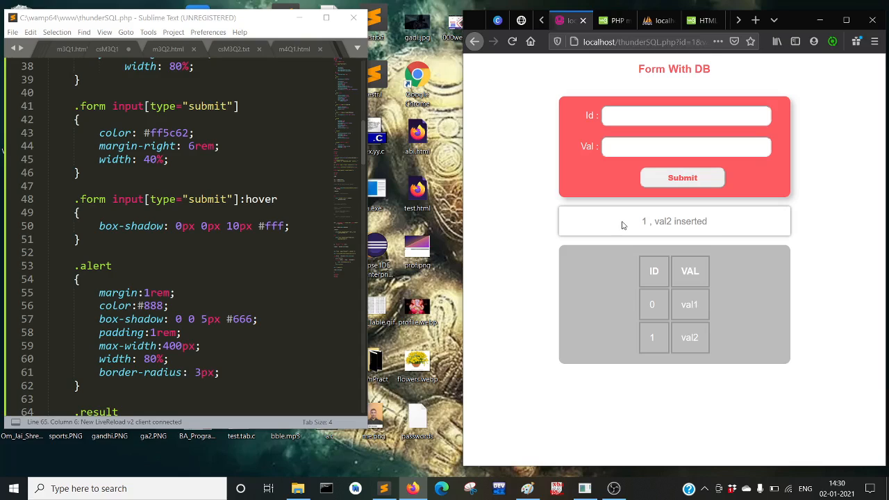
Maximize the Firefox window to fill the screen
left_click(705, 491)
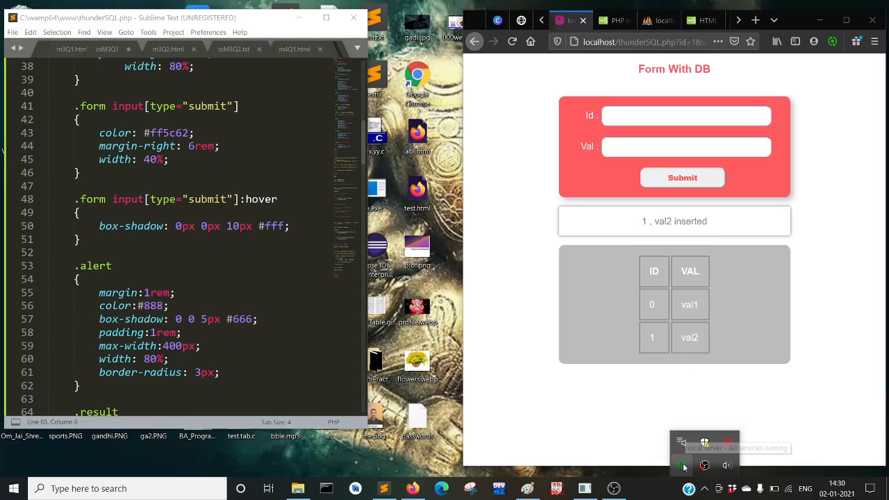
left_click(837, 234)
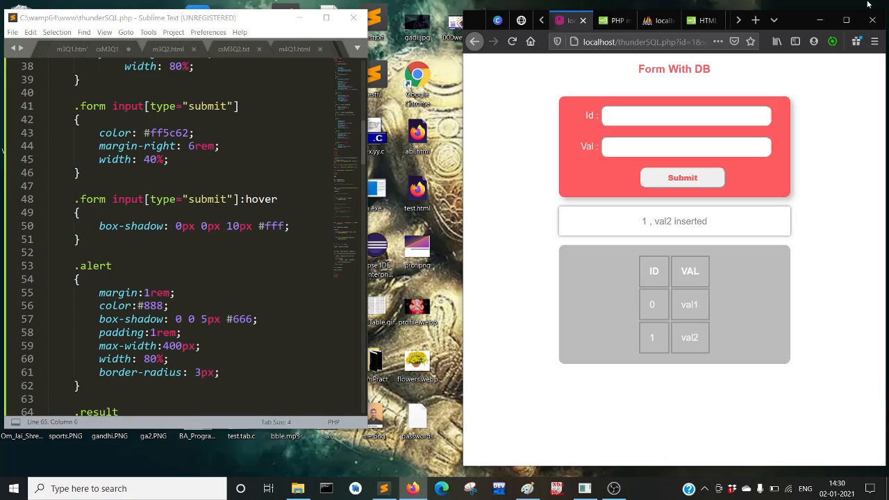
left_click(849, 19)
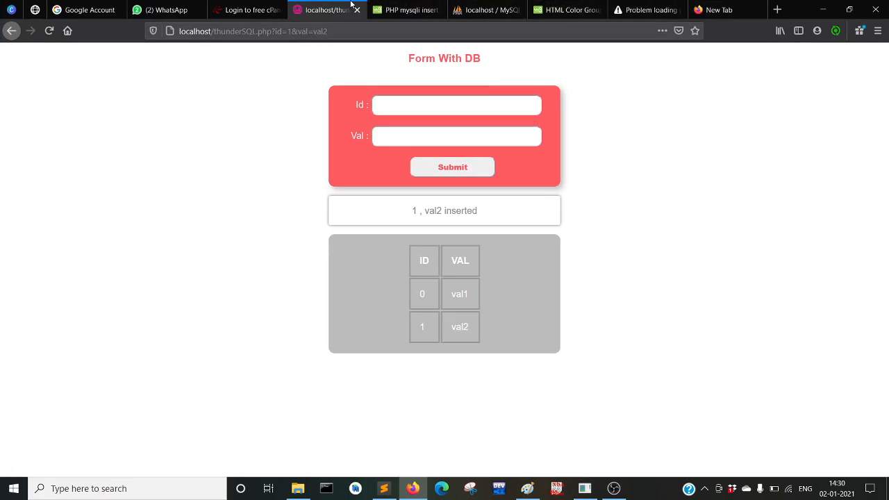
Log back in to phpMyAdmin and browse db's table t1, showing rows 0/val1 and 1/val2
left_click(477, 11)
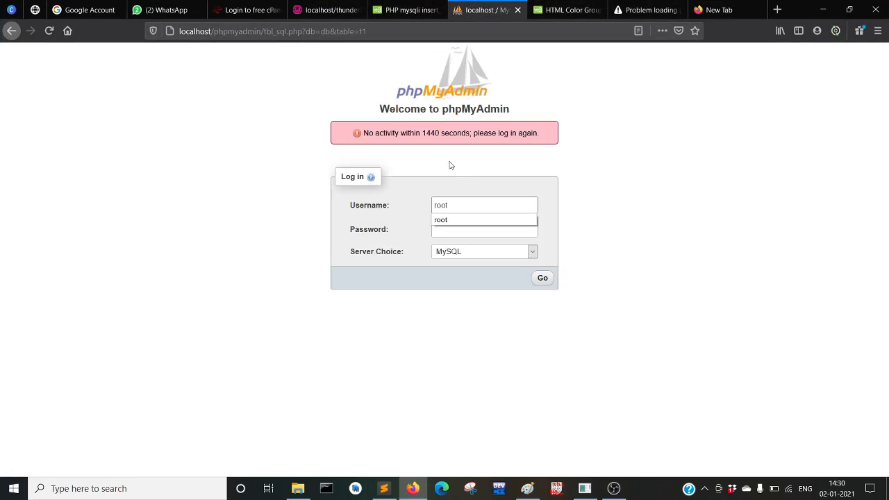
left_click(542, 278)
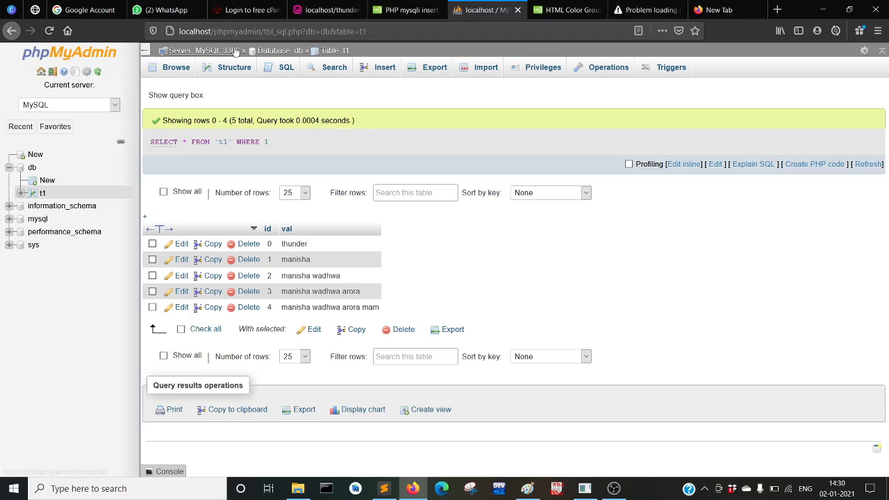
left_click(277, 52)
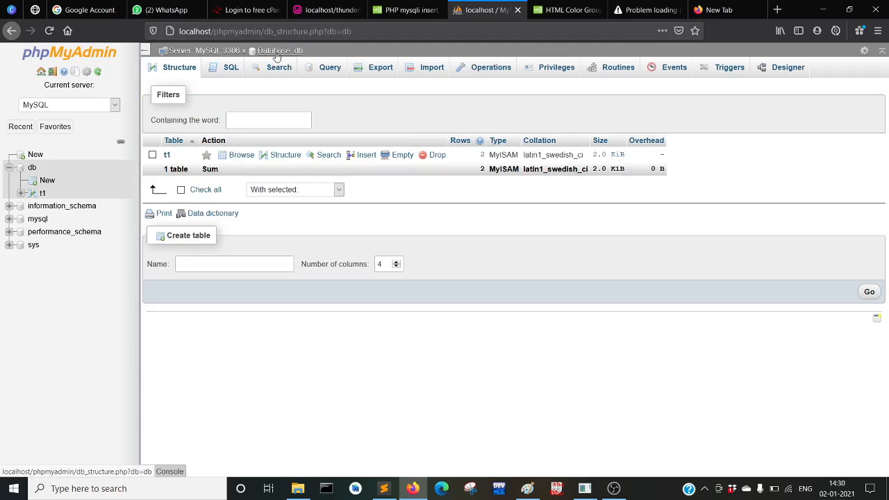
left_click(167, 155)
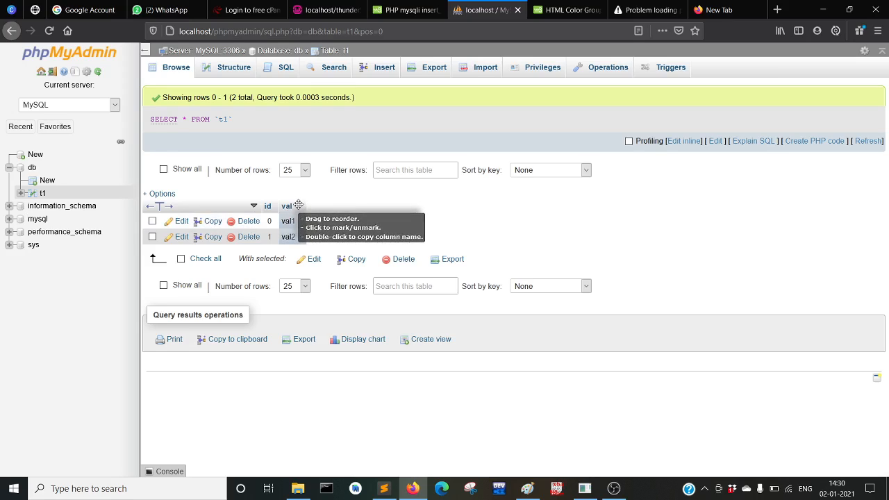
left_click(333, 52)
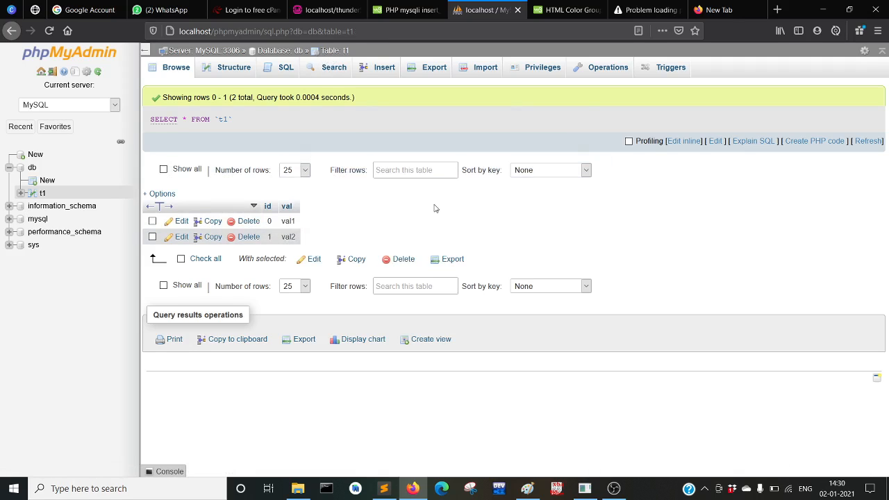
Show table t1's structure: id int(11) primary key and val varchar(30)
left_click(226, 73)
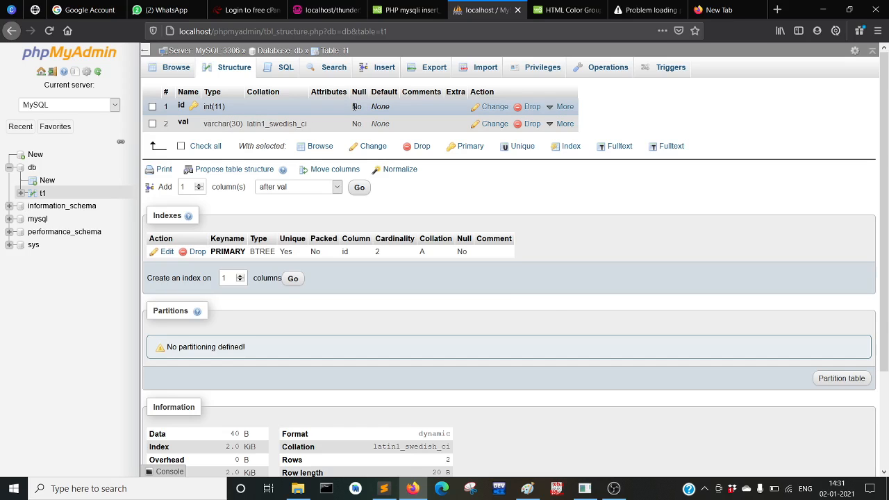
left_click(613, 489)
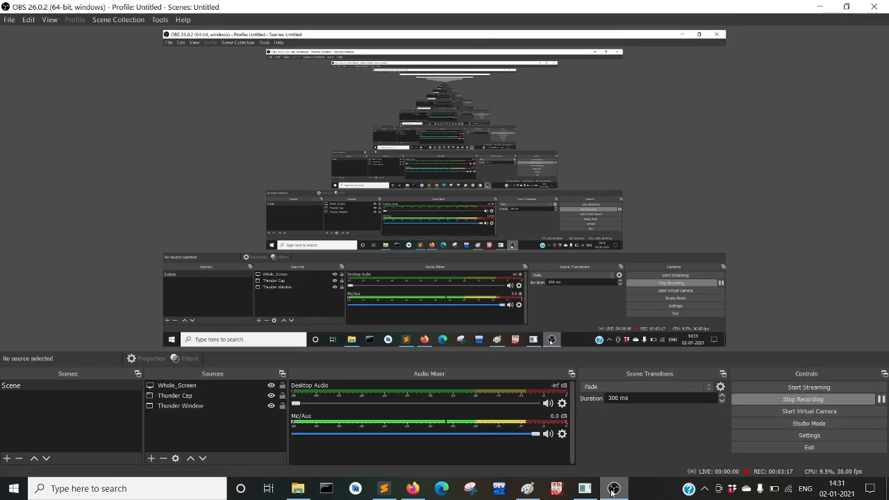
left_click(612, 488)
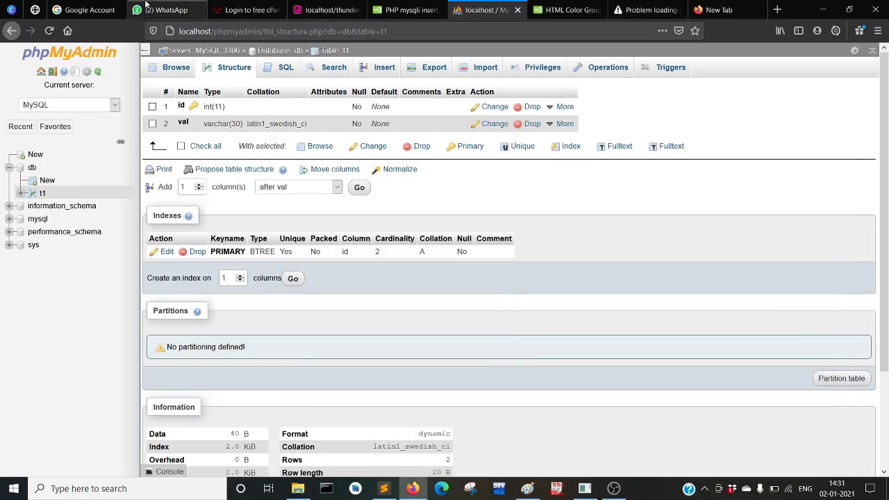
Sign in to 000webhost with LOG IN WITH GOOGLE, retrying once and choosing the Google account
left_click(271, 9)
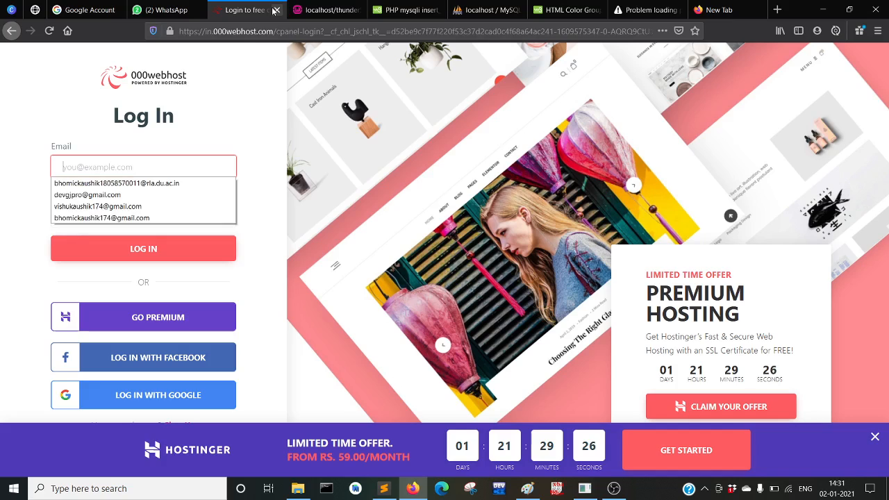
left_click(291, 291)
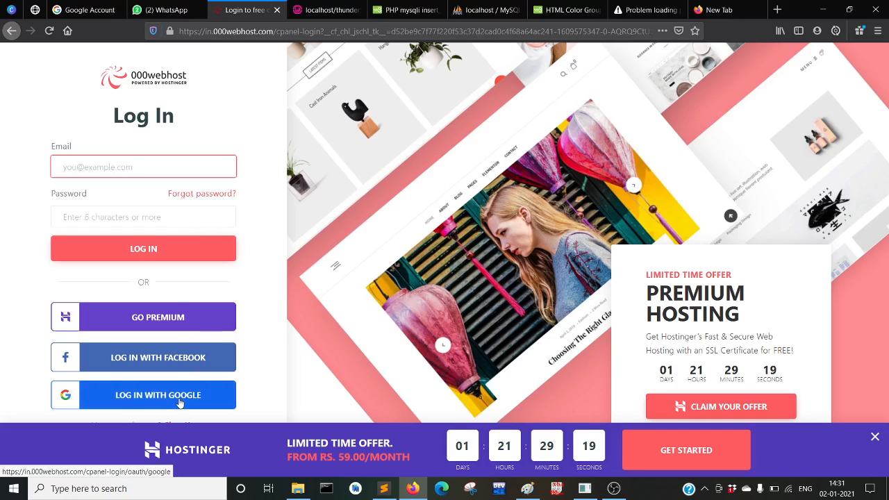
left_click(141, 401)
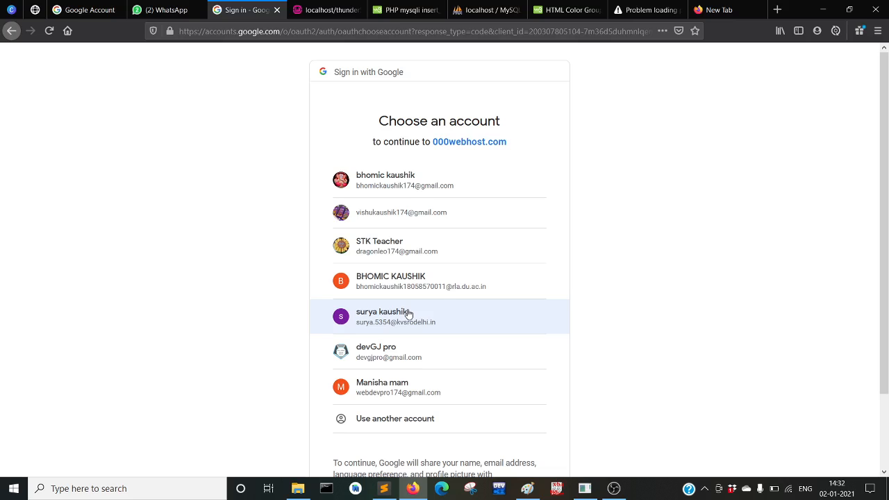
left_click(11, 30)
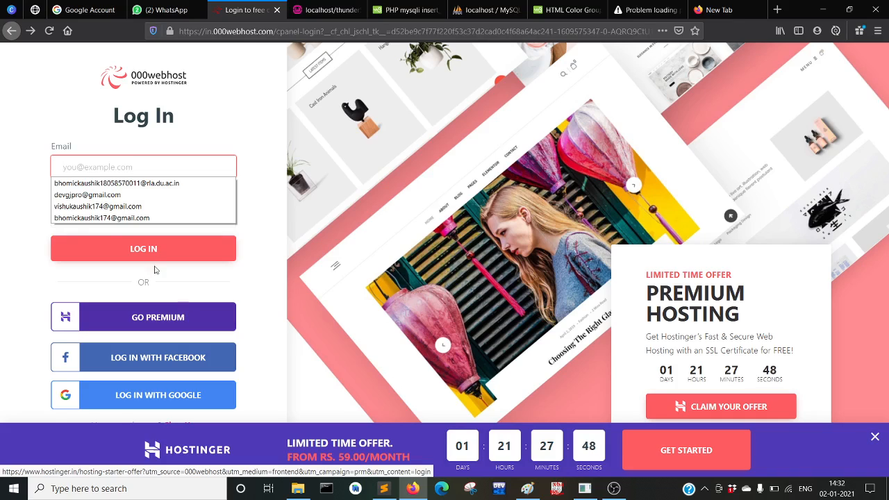
left_click(22, 254)
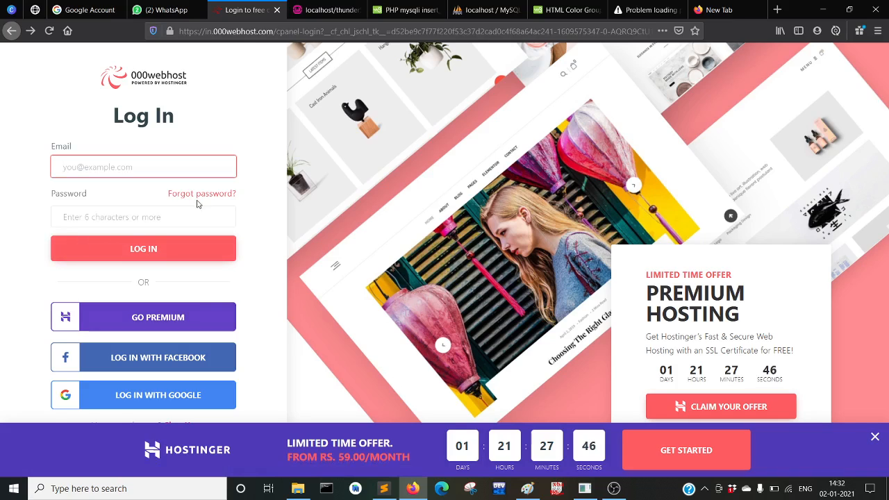
left_click(148, 393)
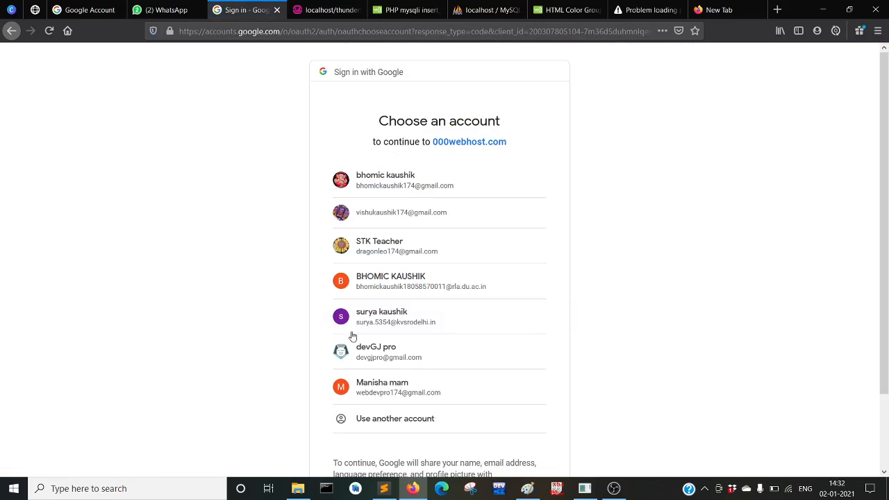
scroll(391, 410, "down", 2)
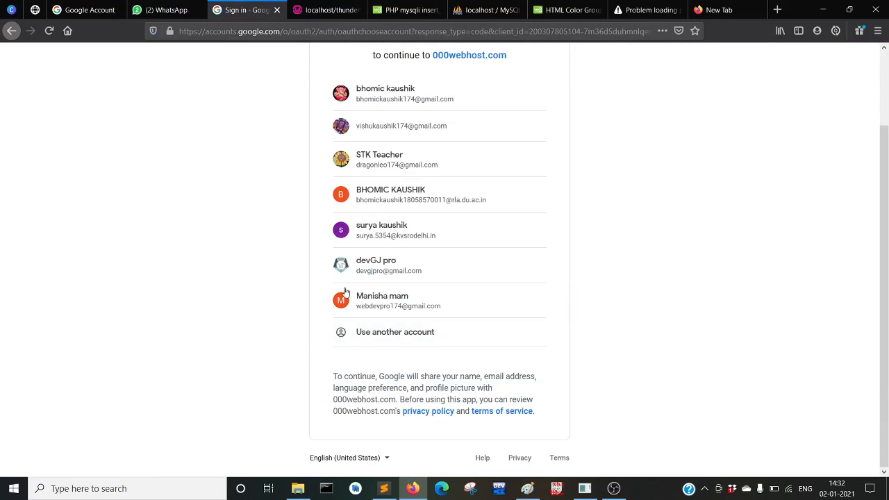
left_click(388, 311)
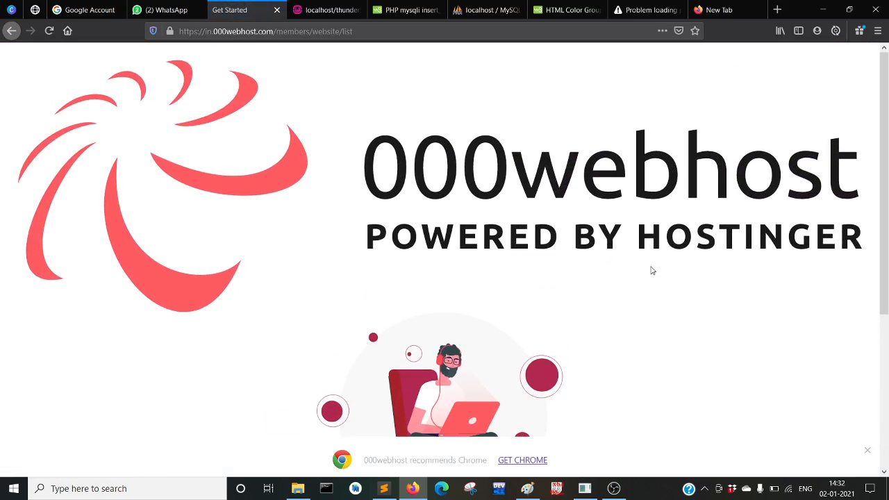
Scroll through the 000webhost welcome page to reach LET'S CREATE SOME MAGIC
scroll(415, 407, "down", 3)
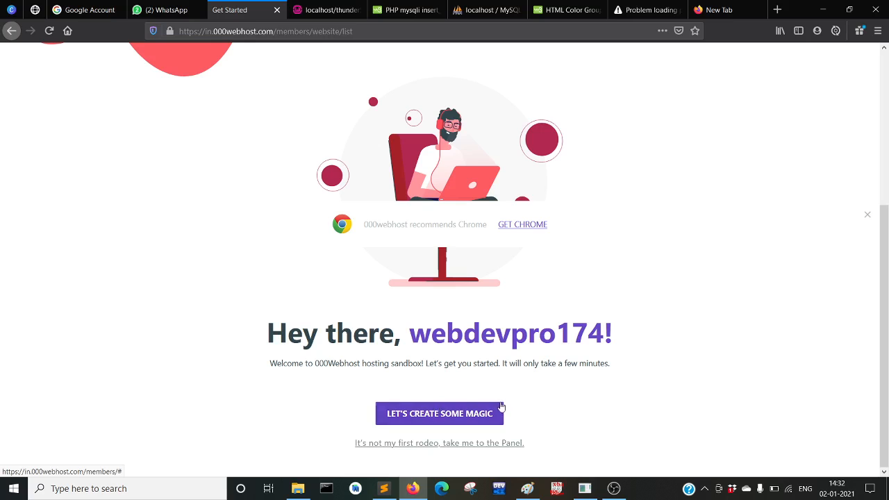
scroll(501, 406, "up", 3)
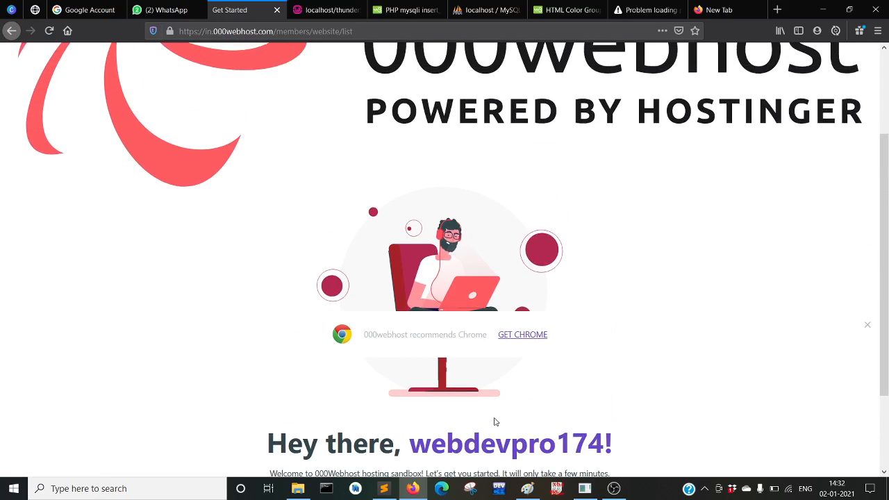
scroll(497, 415, "down", 3)
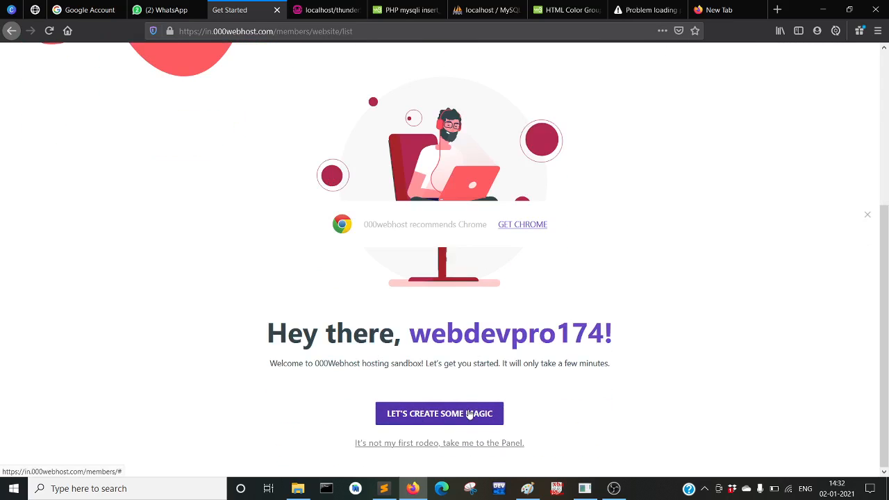
scroll(468, 414, "up", 2)
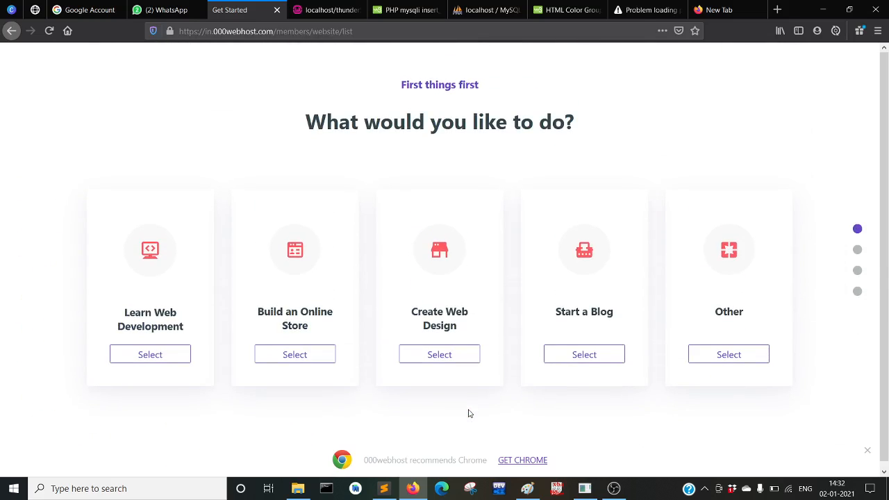
Pick Create Web Design as the purpose and Other as products, skipping the Chrome page
left_click(485, 319)
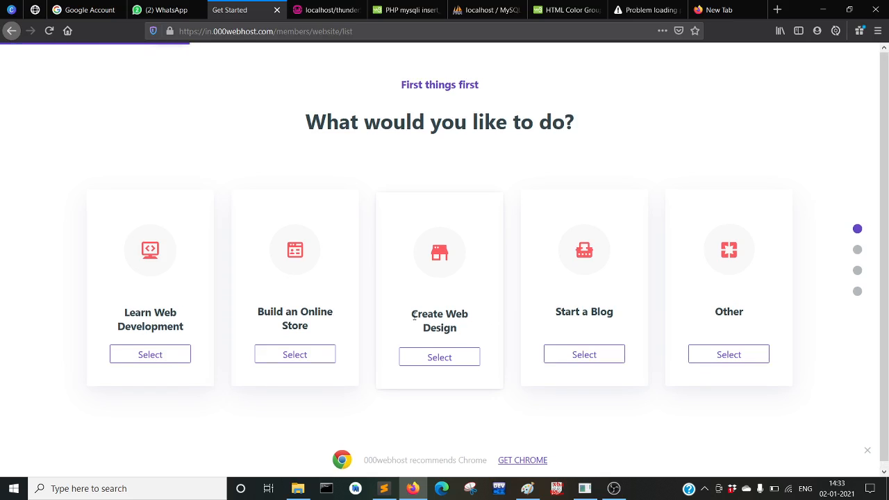
left_click(448, 356)
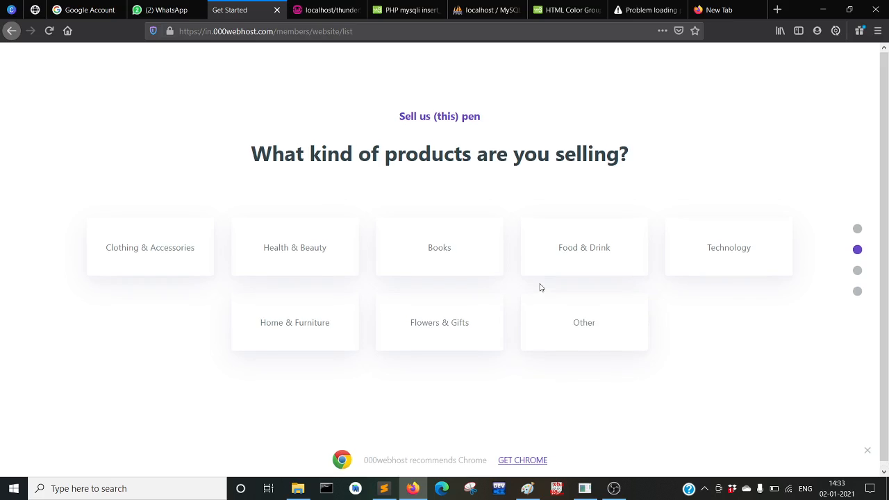
left_click(568, 315)
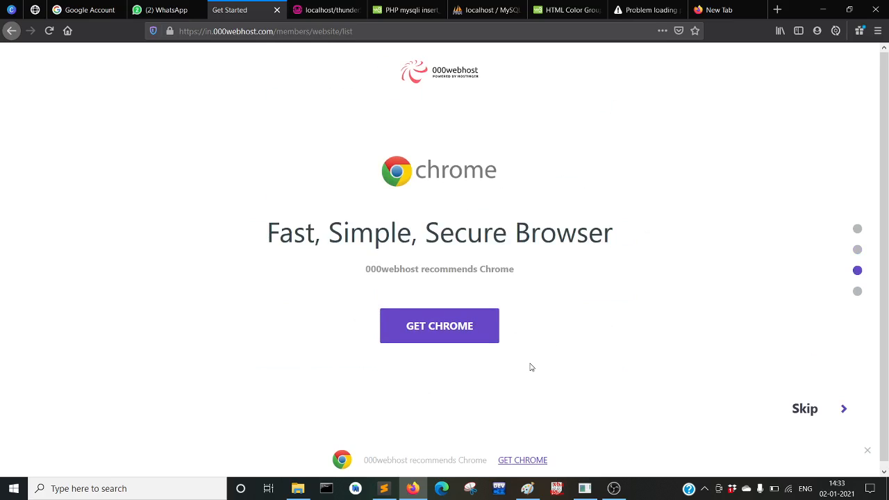
left_click(802, 411)
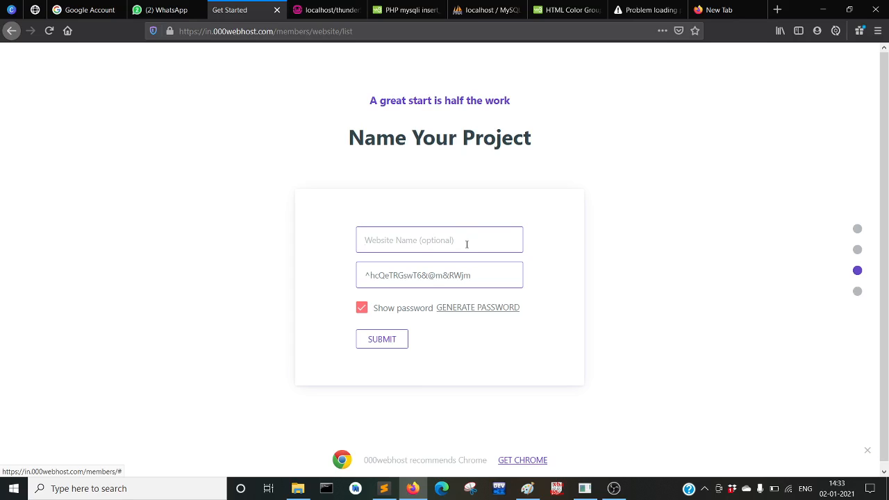
Enter the website name, replace the generated password with your own hidden one, and submit
type("tutorial_web")
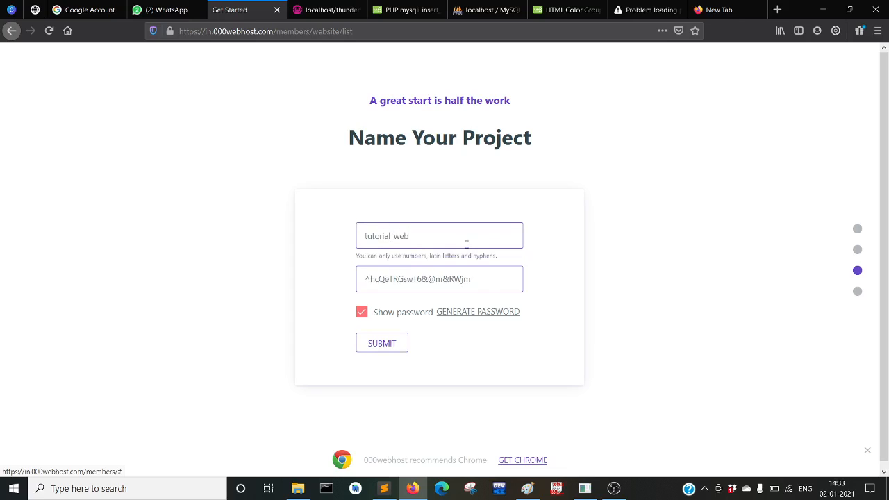
type("_db_uploa")
key("BackSpace")
key("BackSpace")
key("BackSpace")
key("BackSpace")
key("BackSpace")
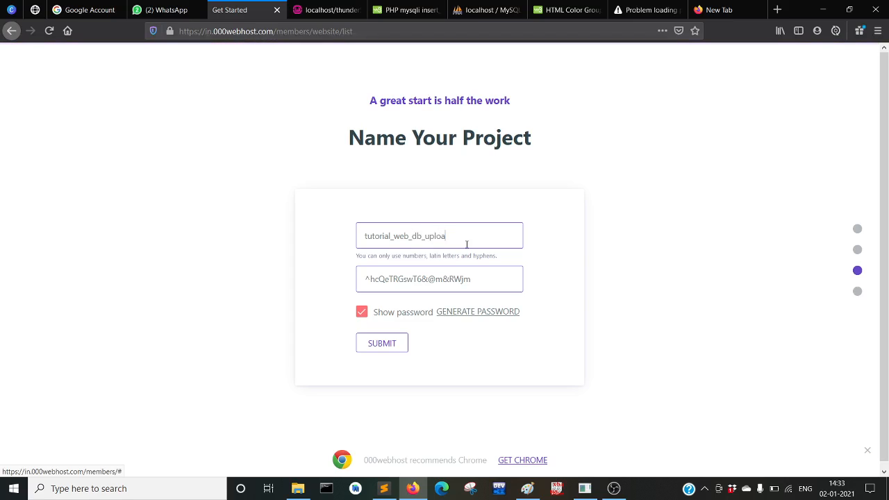
type("host")
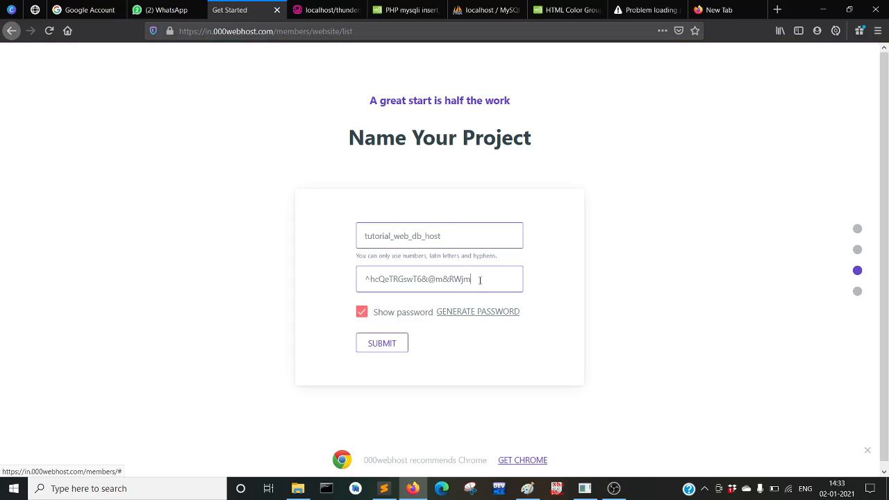
left_click_drag(479, 279, 352, 278)
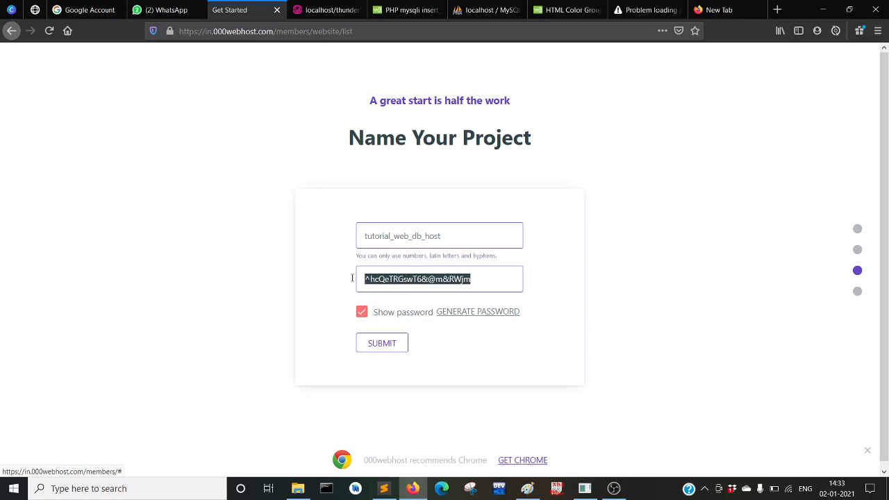
key("BackSpace")
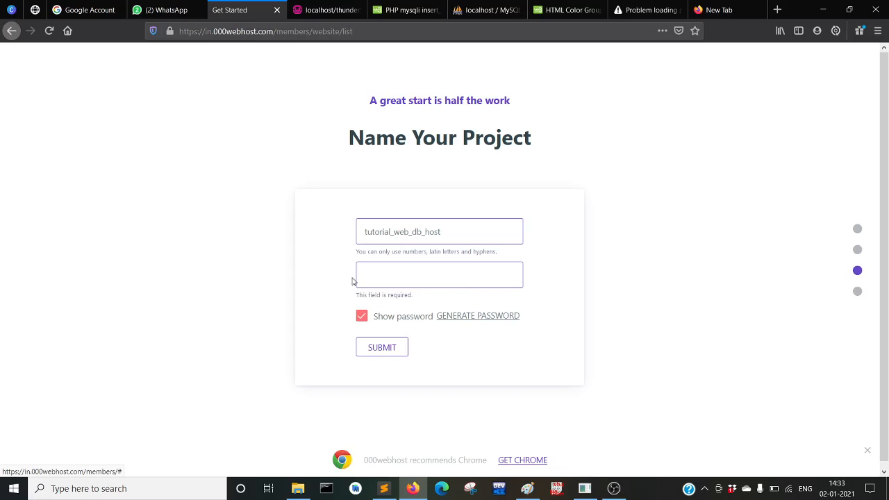
left_click(361, 316)
left_click(401, 283)
type("*********")
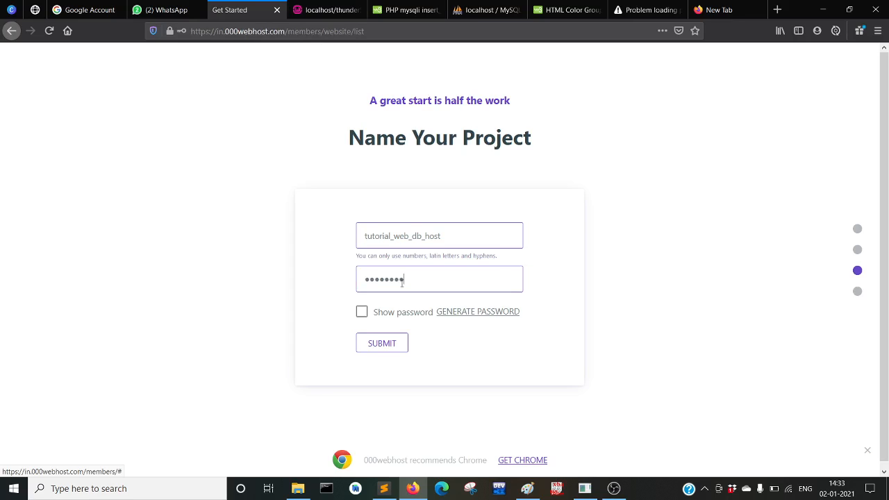
type("***")
left_click(389, 340)
Remove the underscores so the name reads tutorialwebdbhost, resubmit, and save the login in Firefox
left_click_drag(362, 255, 492, 256)
left_click(426, 234)
key("Delete")
key("BackSpace")
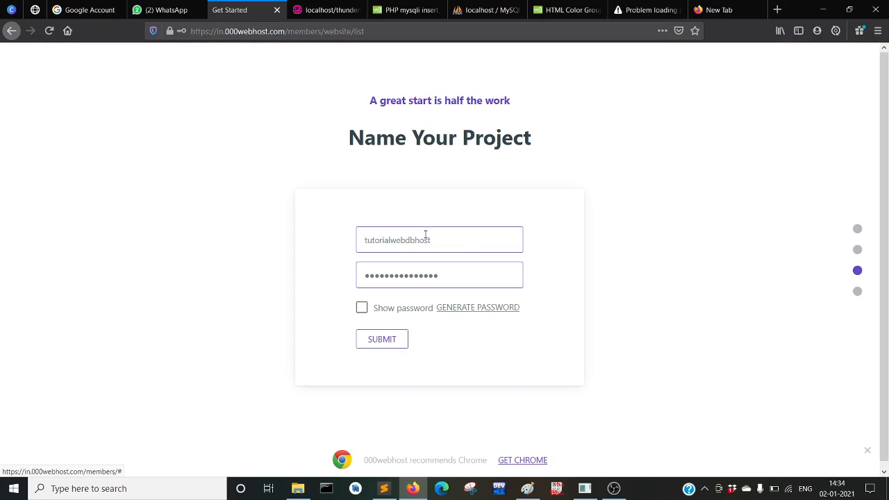
left_click(391, 348)
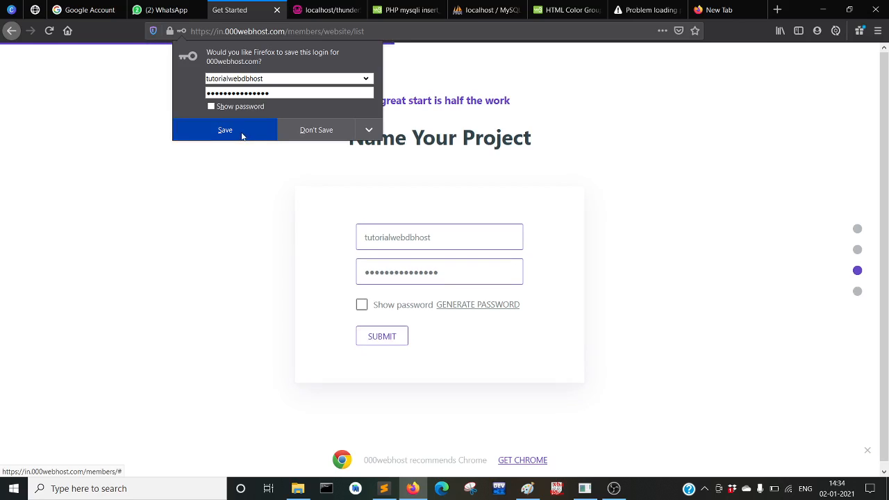
left_click(259, 132)
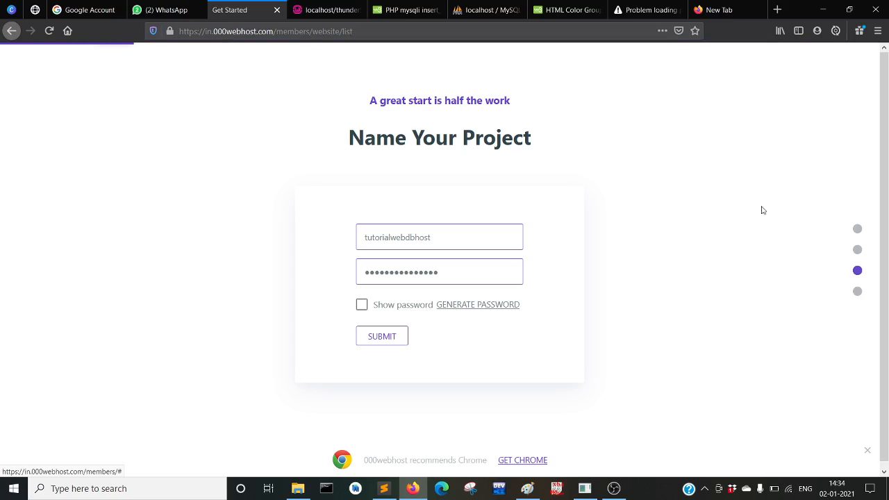
Check the other open tabs, then return to the 000webhost wizard to show the site-building options
left_click(719, 9)
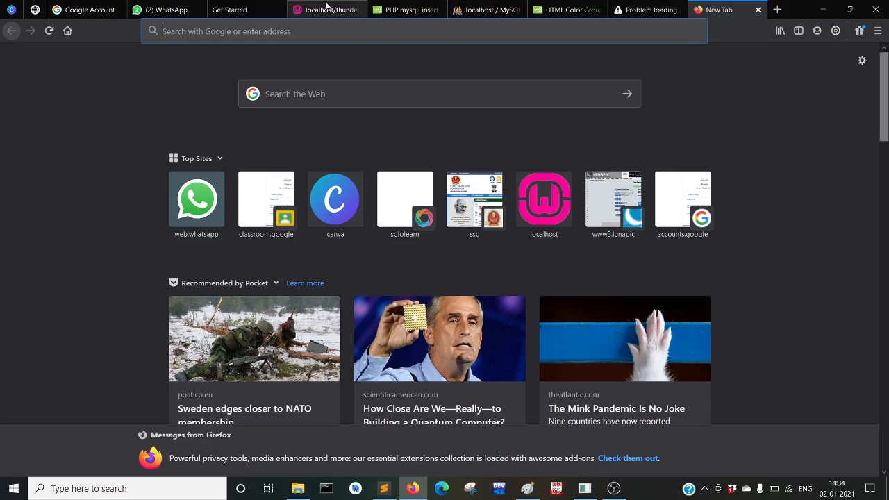
left_click(647, 7)
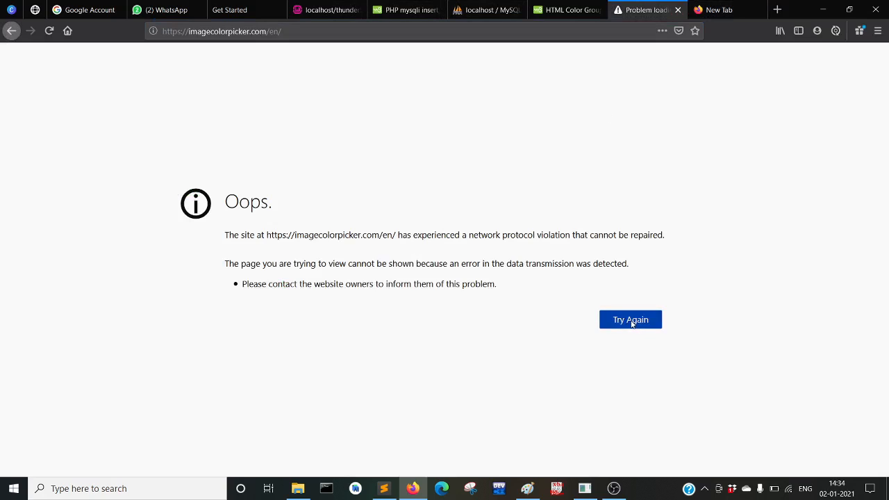
left_click(326, 10)
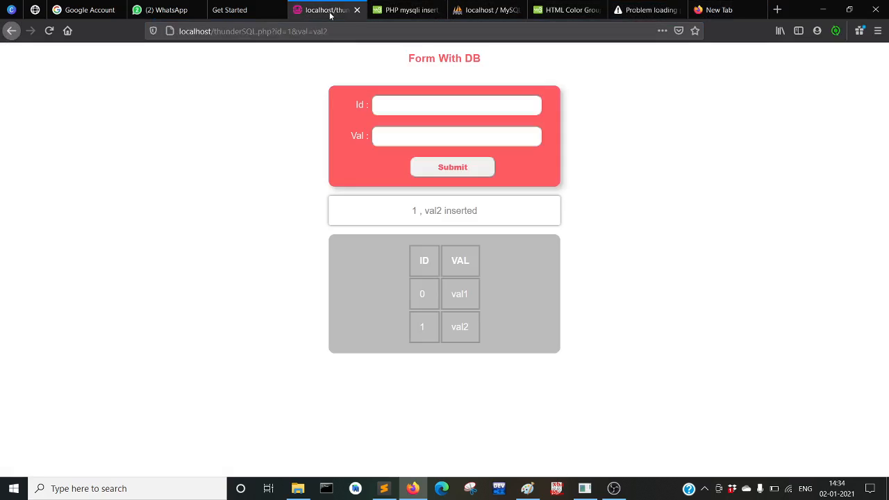
left_click(226, 7)
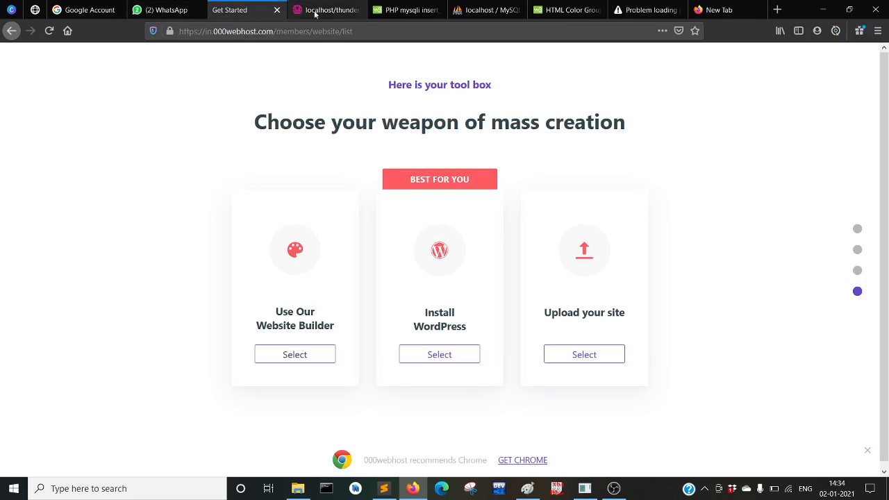
scroll(456, 292, "down", 1)
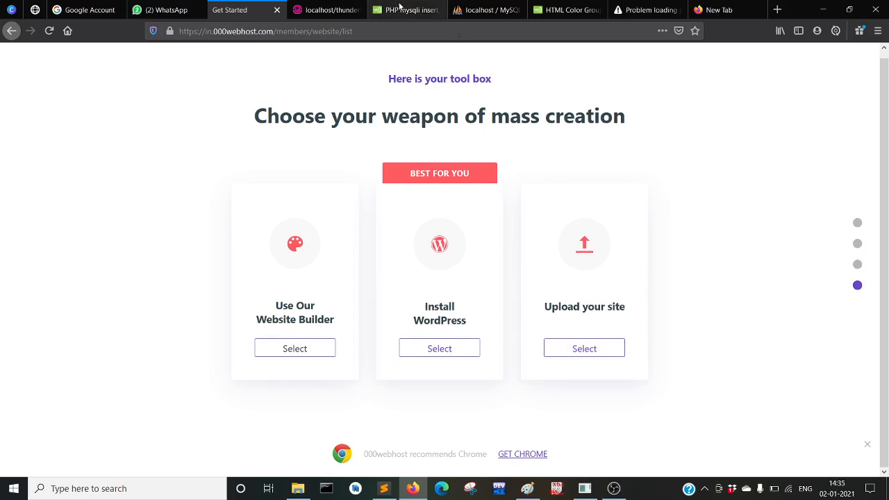
left_click(337, 10)
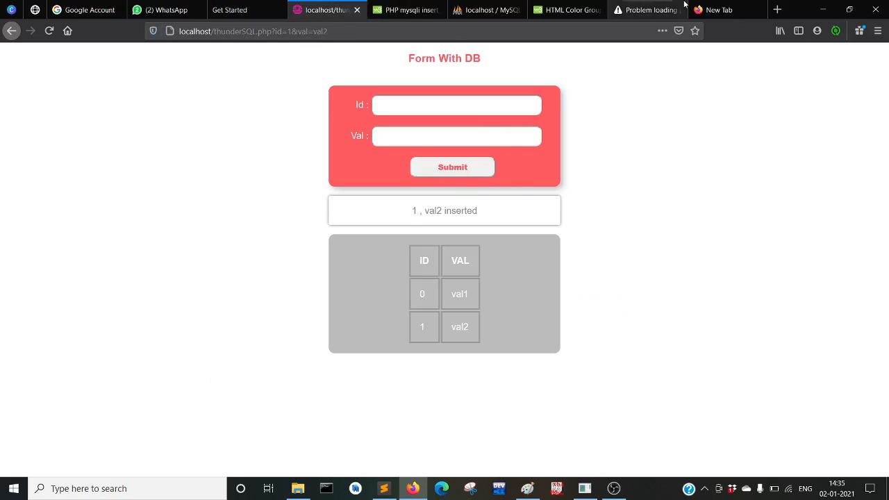
left_click(729, 10)
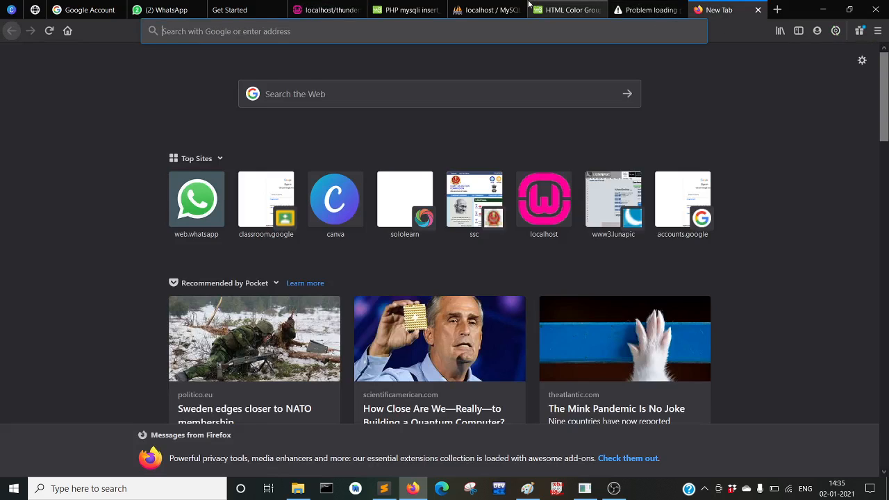
left_click(230, 9)
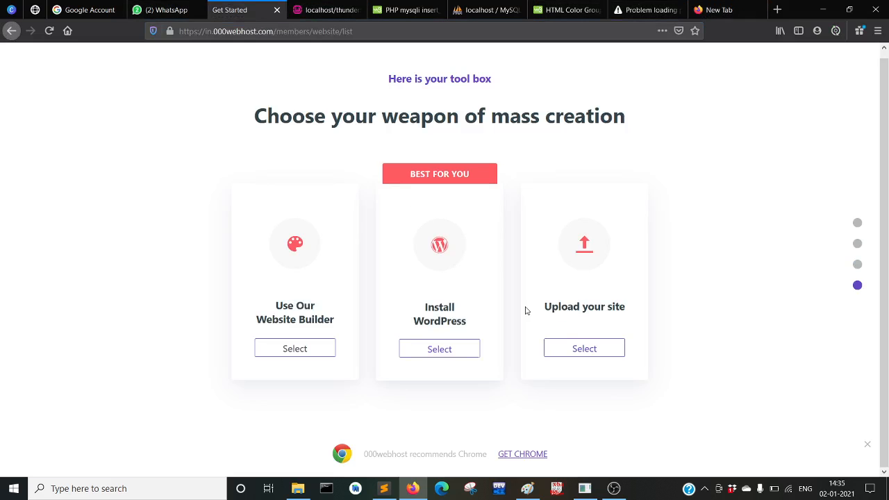
Choose Upload your site, open public_html in File Manager and start a file upload
left_click(587, 354)
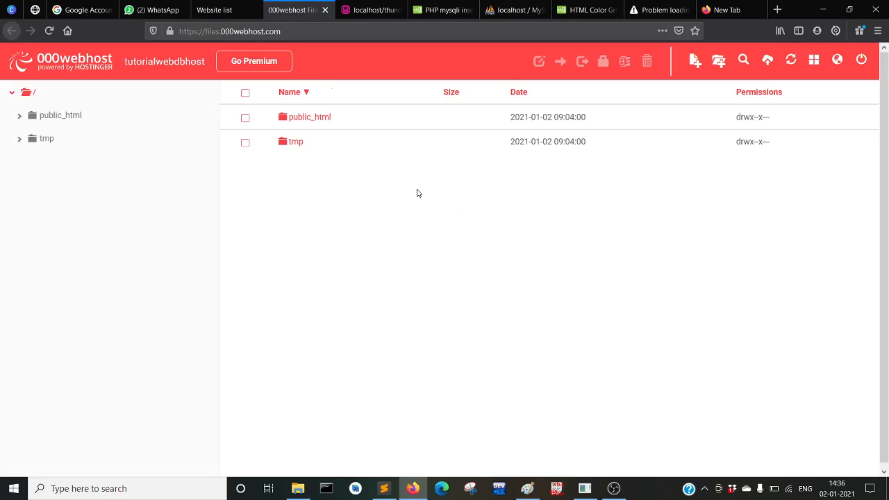
left_click(295, 122)
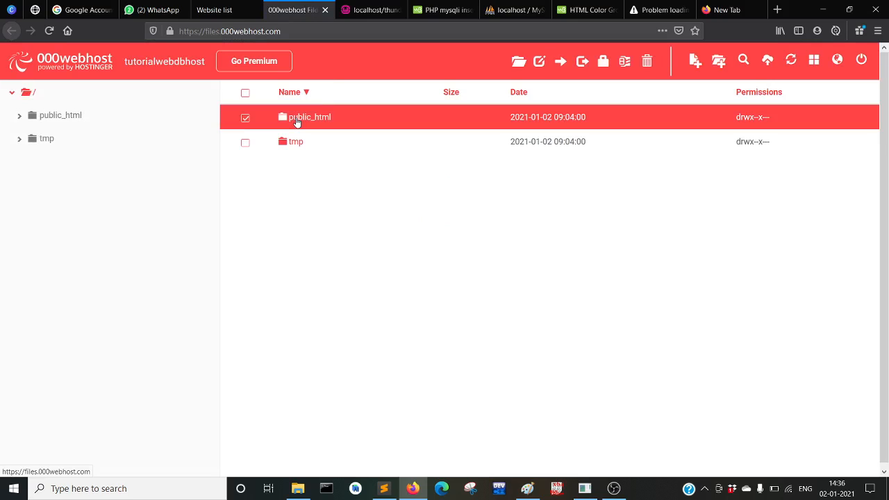
double_click(295, 121)
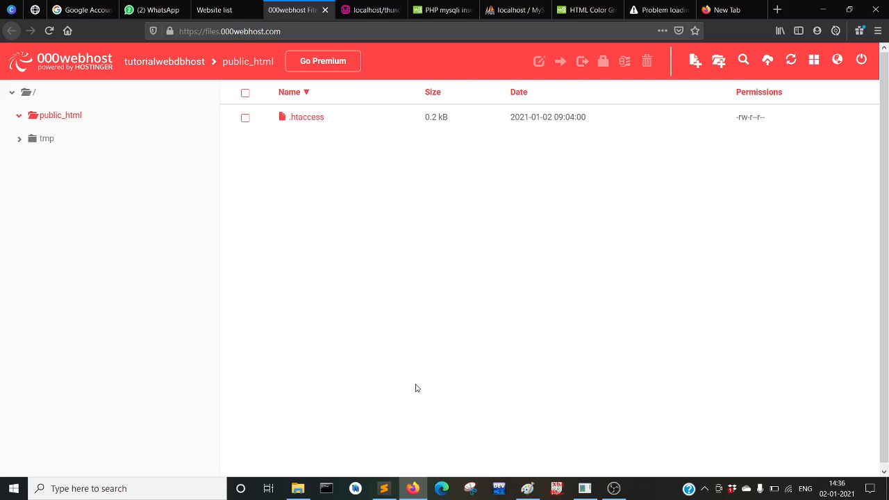
left_click(766, 62)
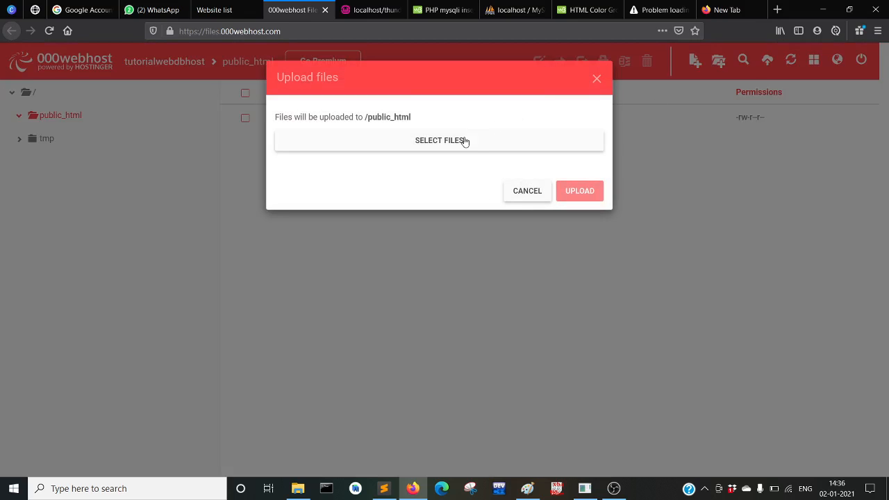
Upload thunderSQL.php from C:\wamp64\www into public_html
left_click(463, 140)
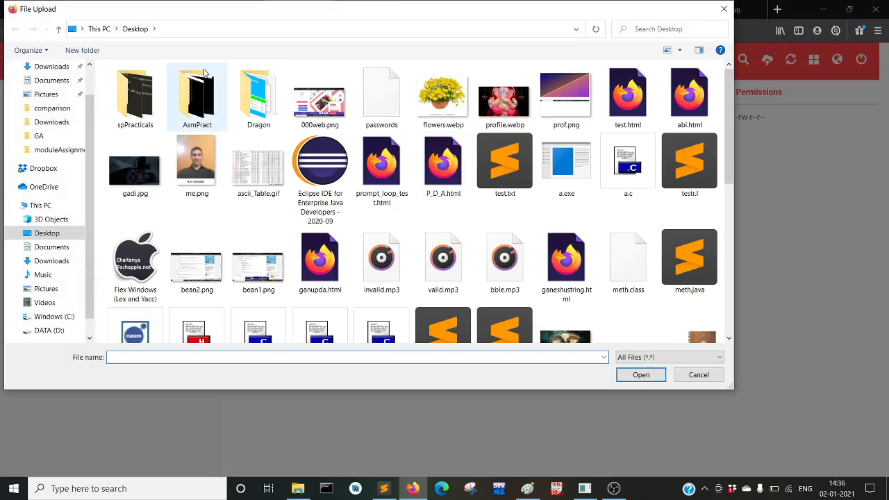
scroll(38, 323, "down", 1)
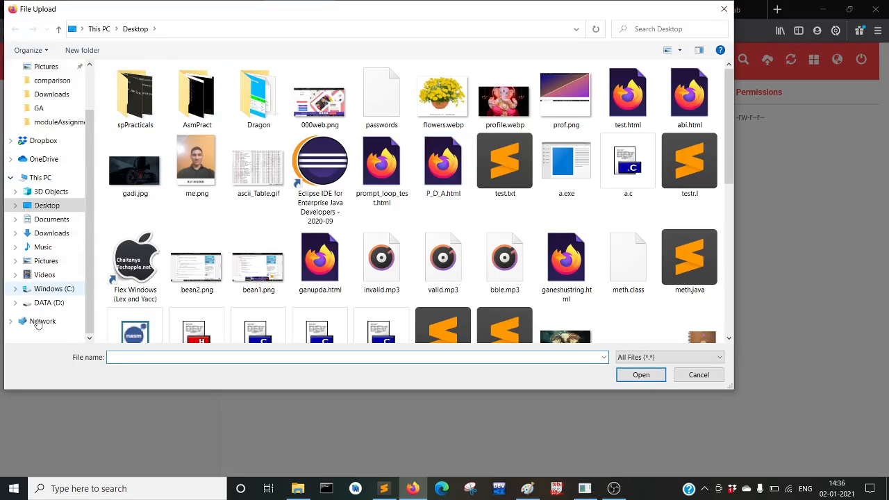
left_click(45, 290)
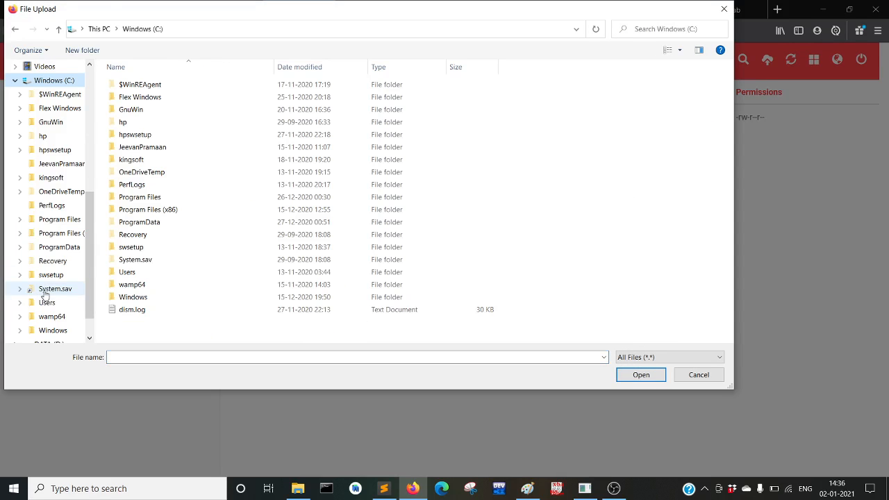
double_click(133, 286)
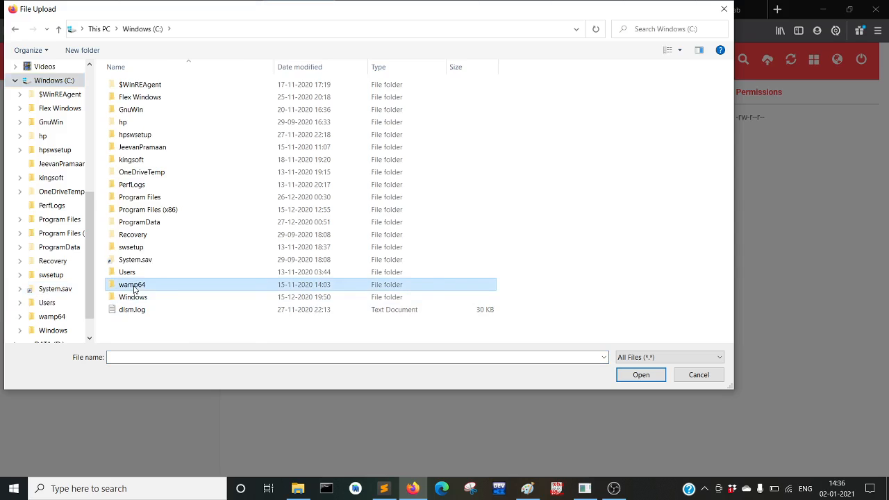
double_click(152, 189)
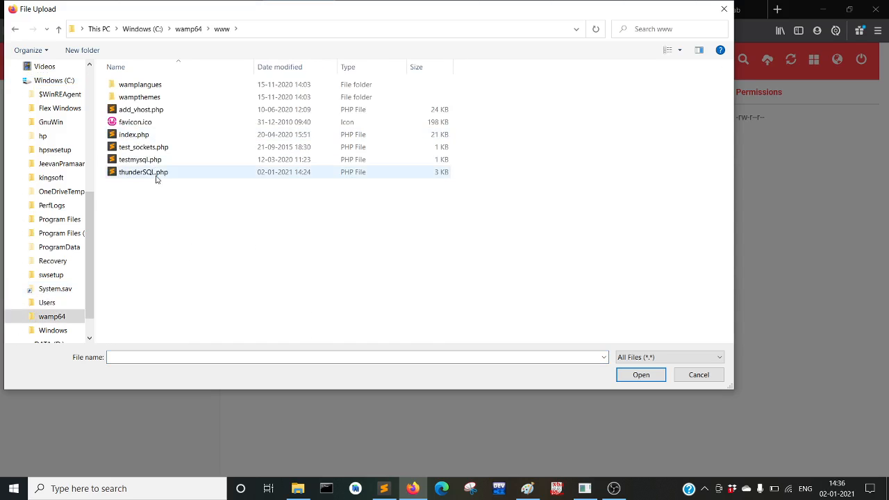
double_click(146, 173)
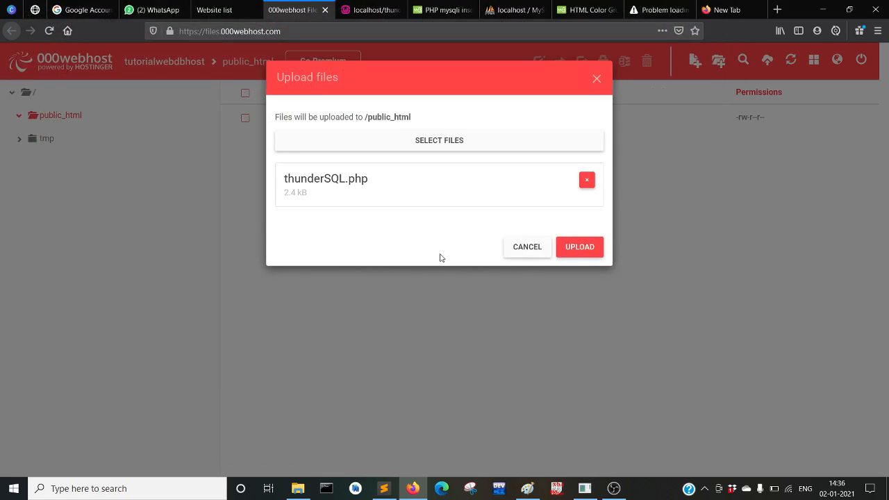
left_click(573, 248)
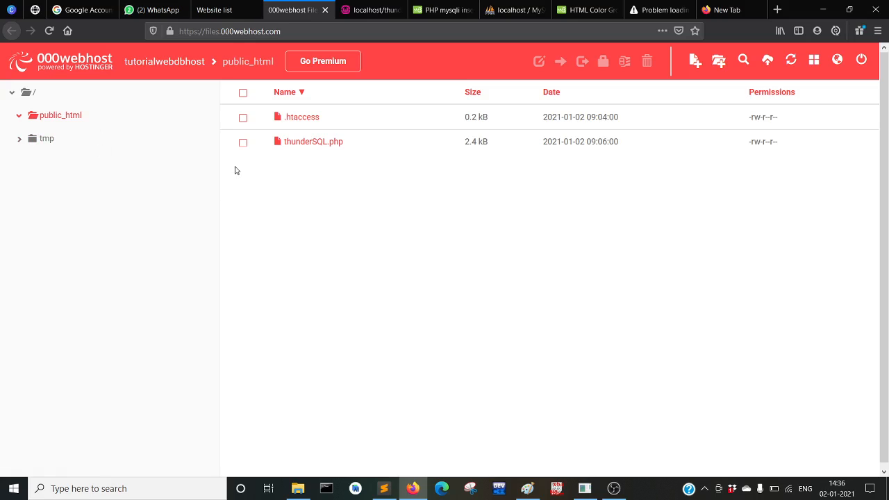
View the code of the uploaded thunderSQL.php, then close it unchanged
left_click(297, 150)
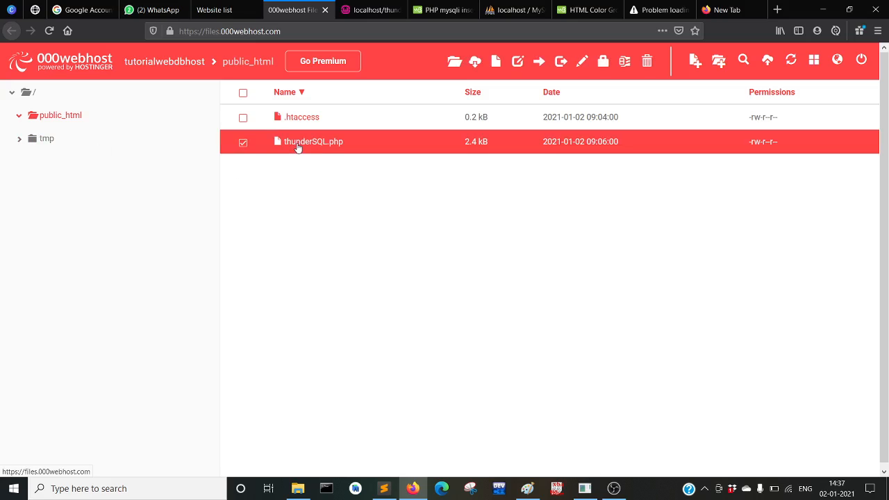
left_click(581, 62)
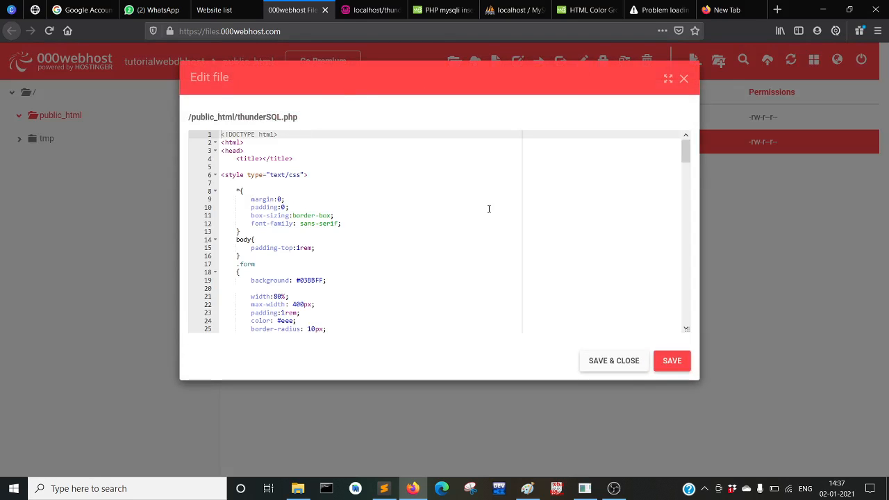
left_click(684, 80)
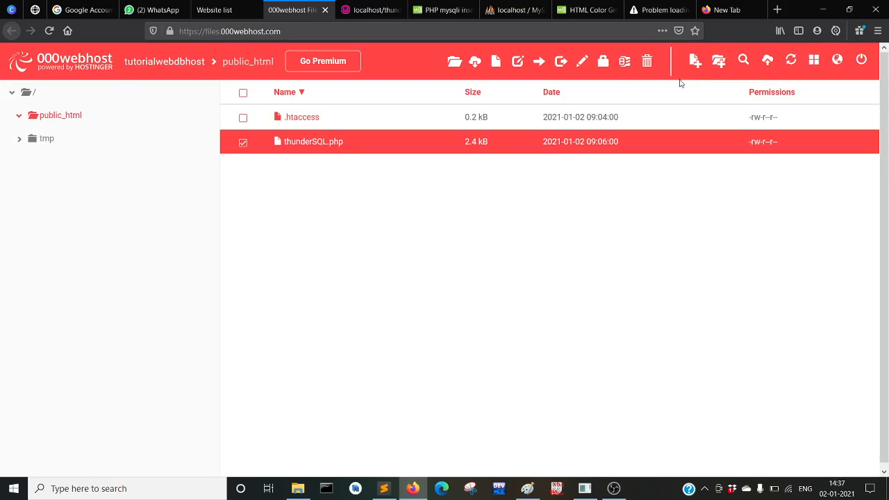
Rename thunderSQL.php to index.php
right_click(313, 152)
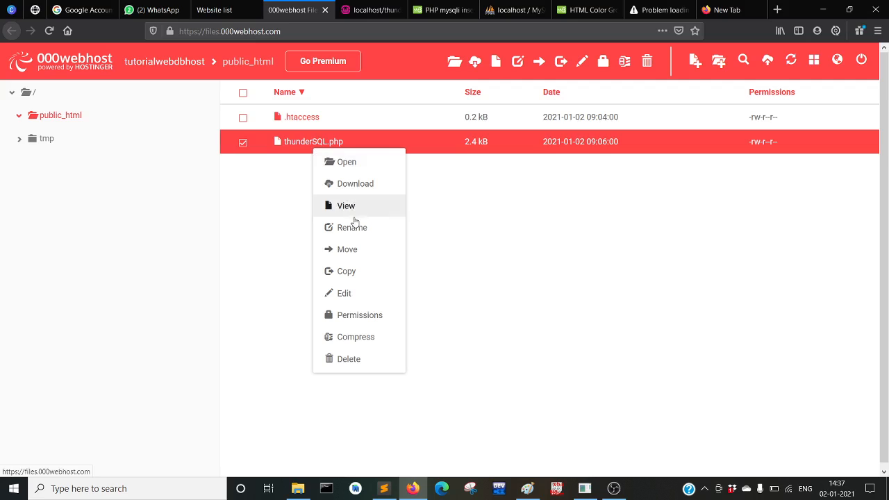
left_click(354, 227)
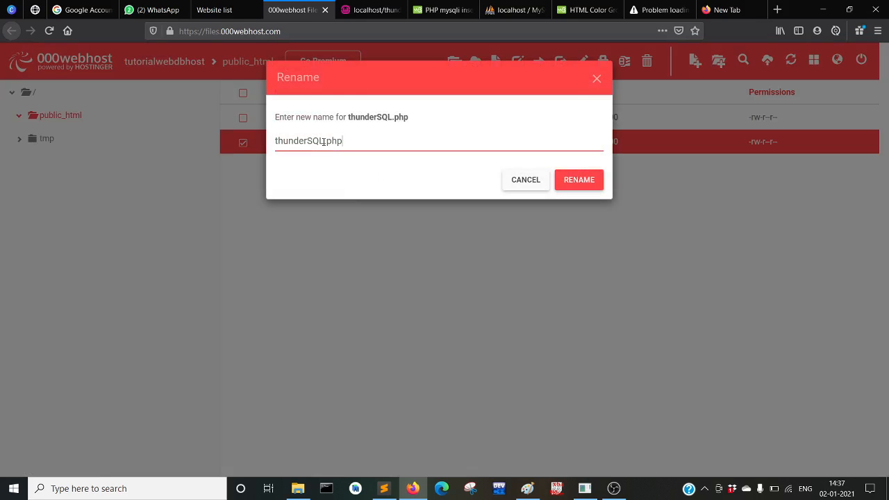
key("BackSpace")
key("BackSpace")
key("BackSpace")
key("BackSpace")
key("BackSpace")
key("BackSpace")
key("BackSpace")
key("BackSpace")
key("BackSpace")
key("BackSpace")
type("index")
left_click(580, 178)
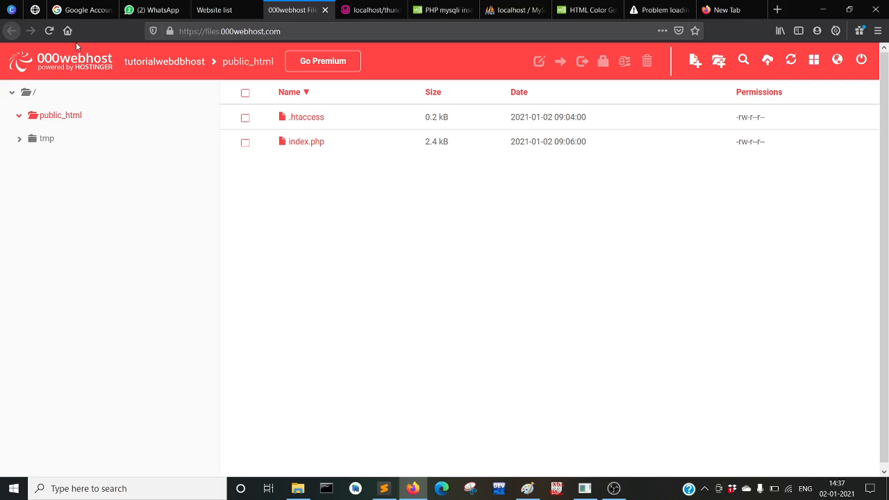
Copy the site's address from My Websites and load it in a new tab
left_click(215, 12)
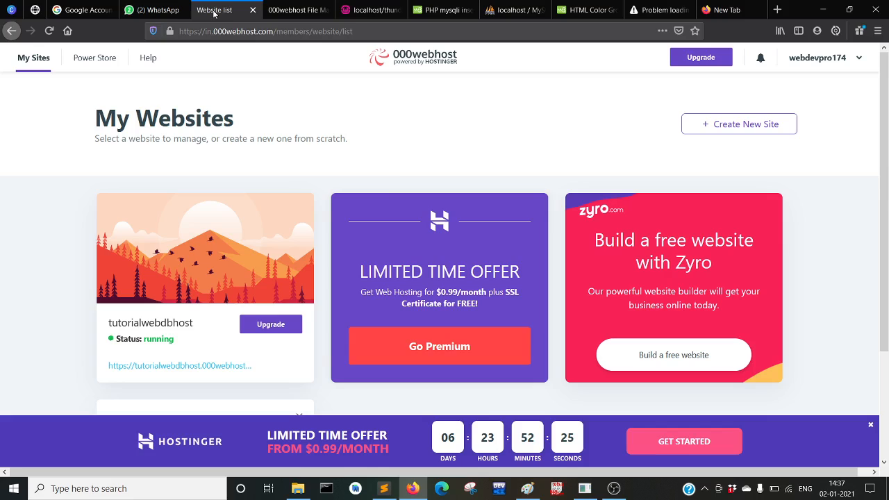
mouse_move(200, 248)
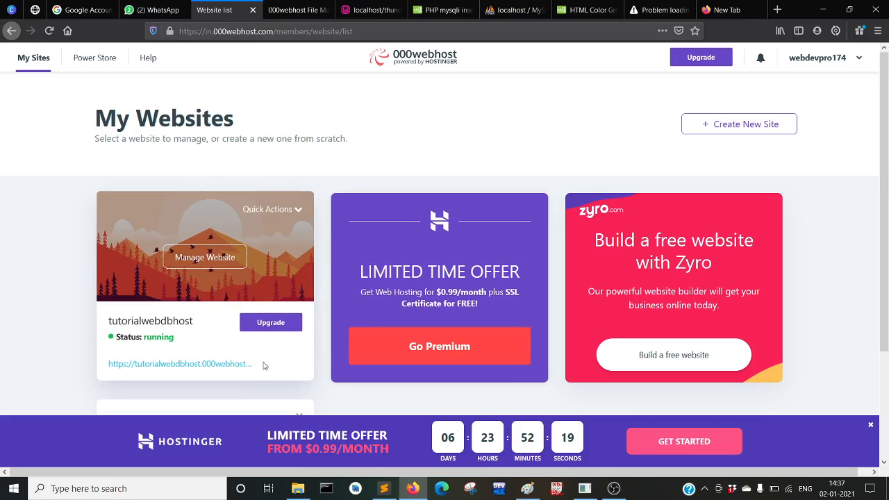
left_click_drag(262, 365, 102, 366)
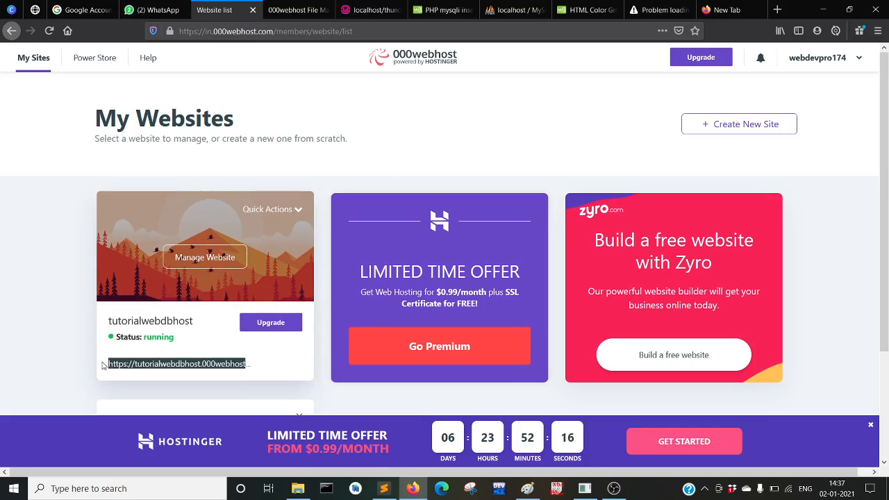
left_click(777, 10)
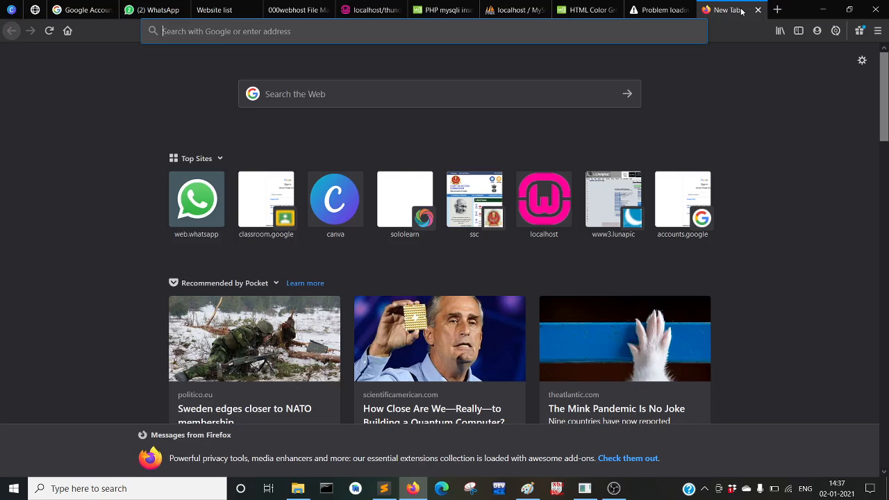
type("https://tutorialwebdbhost.000webhostapp")
key("Return")
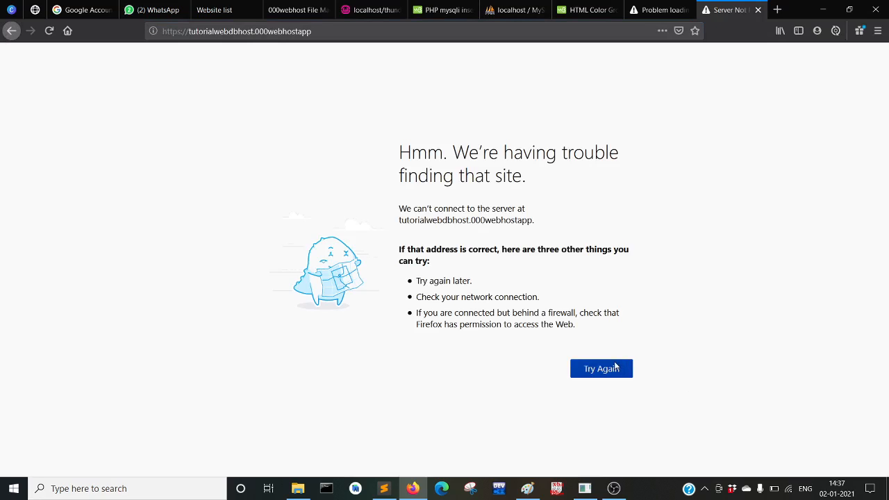
Retry the unreachable site twice, then return to the File Manager tab
left_click(598, 376)
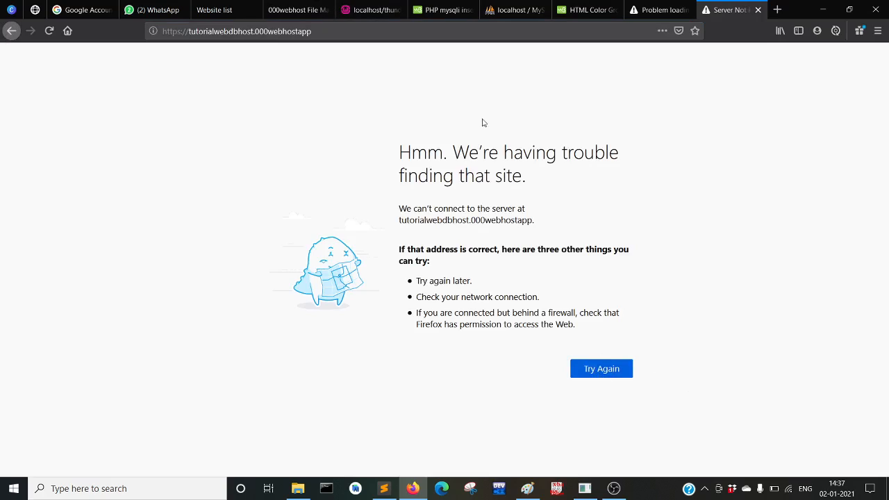
left_click(592, 369)
left_click(660, 9)
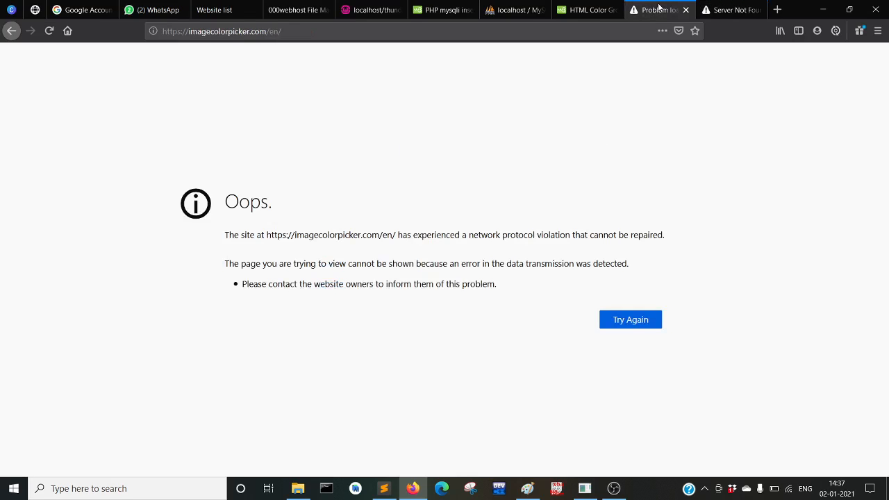
left_click(316, 9)
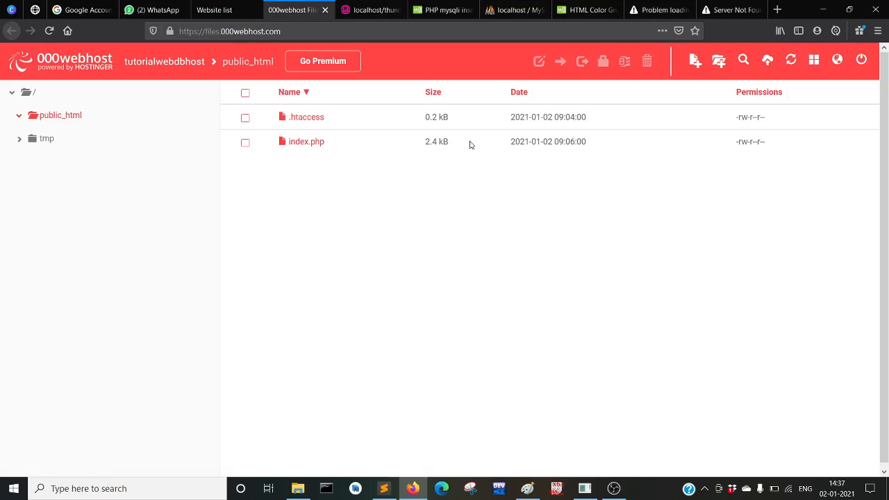
Reload the File Manager, open index.php in public_html and save and close it
left_click(49, 31)
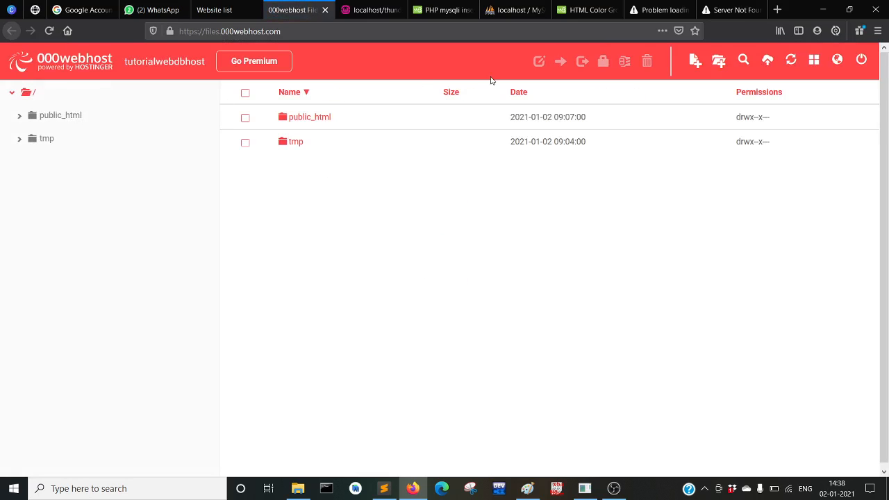
left_click(319, 123)
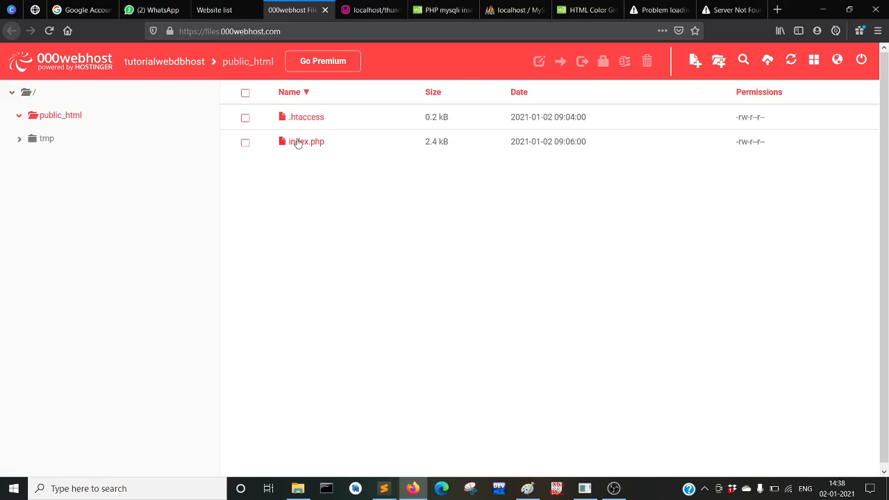
double_click(297, 143)
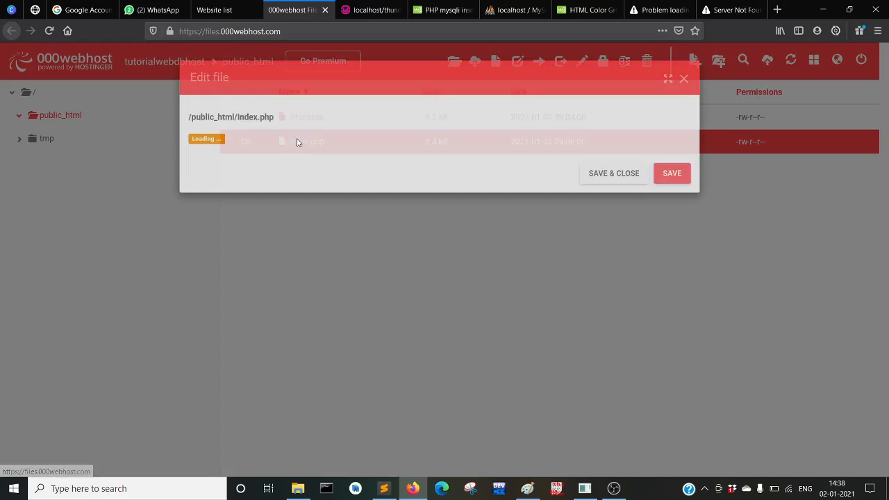
scroll(330, 280, "down", 20)
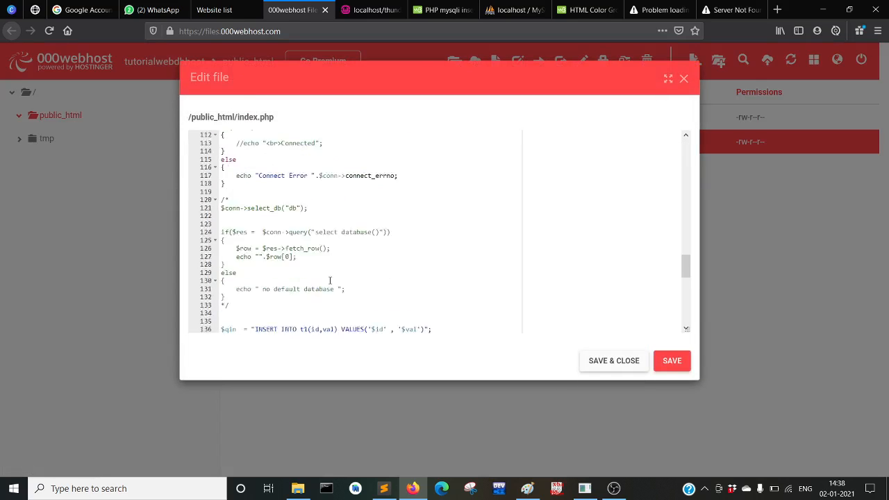
scroll(333, 284, "up", 20)
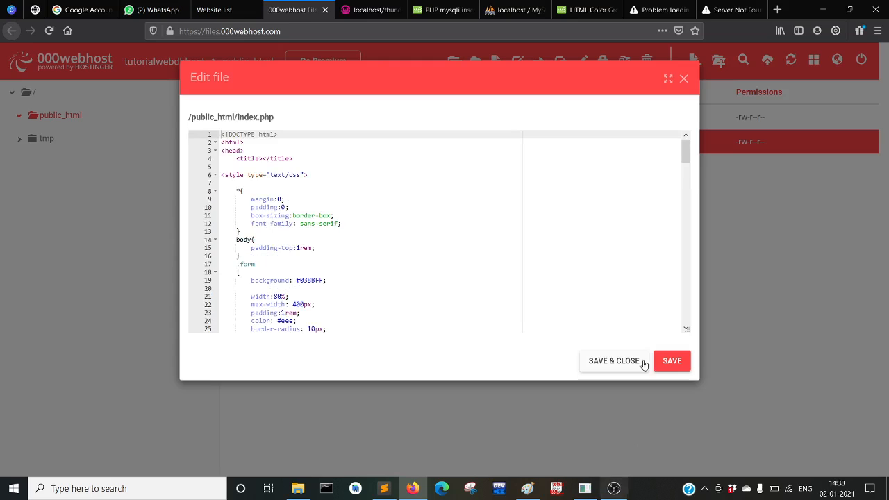
left_click(617, 364)
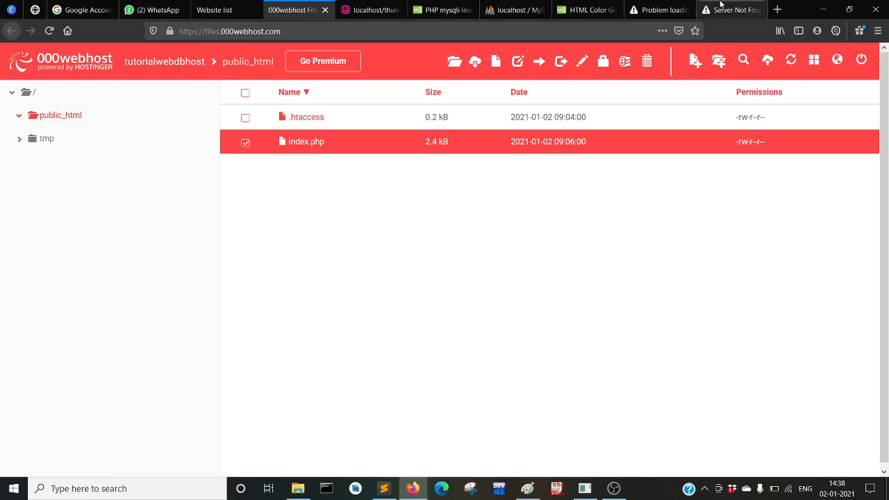
Reload the site's error page, then go back to the My Websites list
left_click(722, 8)
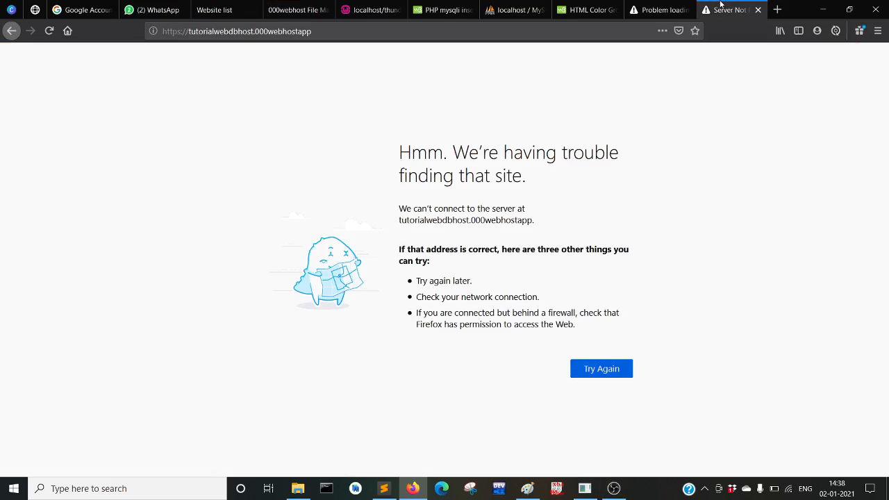
left_click(50, 32)
left_click(217, 9)
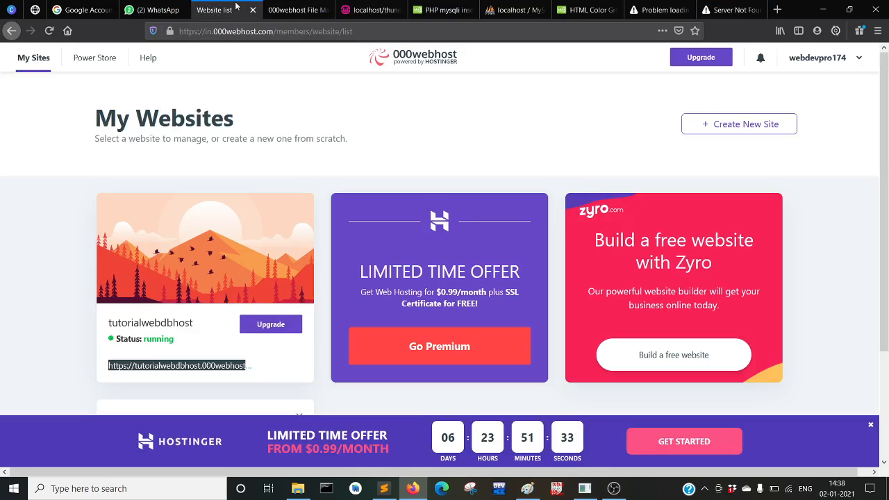
Open tutorialwebdbhost.000webhostapp.com, see the mysqli connection-refused error, and return to Website list
left_click(248, 368)
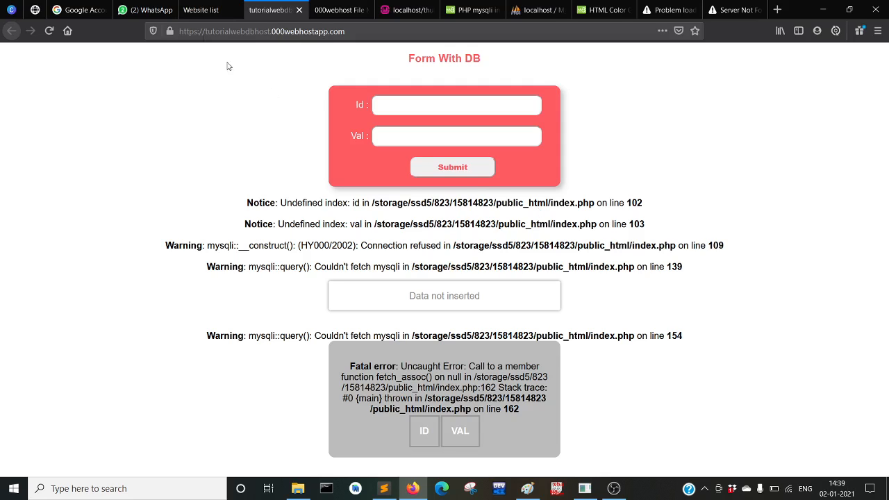
left_click(195, 11)
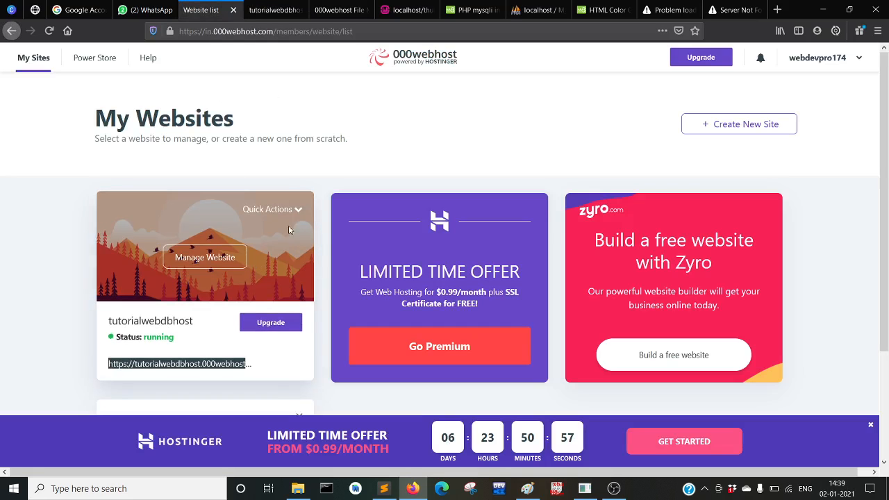
Reach tutorialwebdbhost's Database Manager under Tools and start a new database
left_click(221, 260)
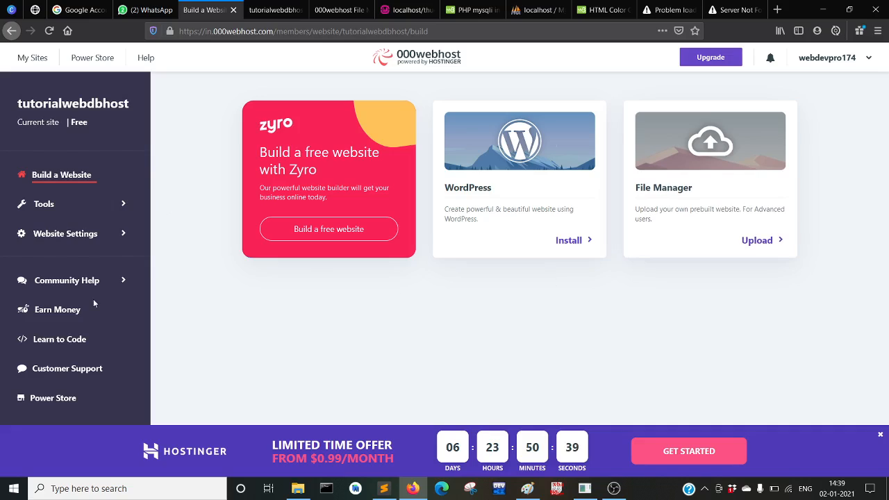
left_click(112, 207)
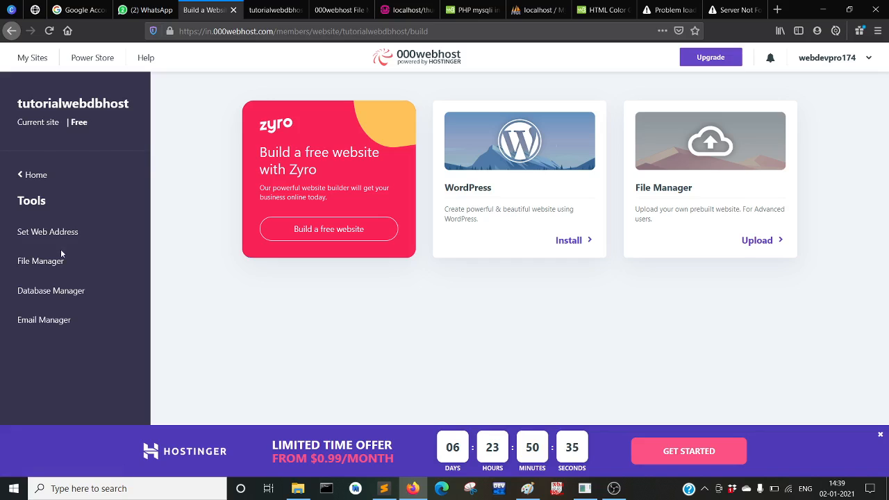
left_click(62, 297)
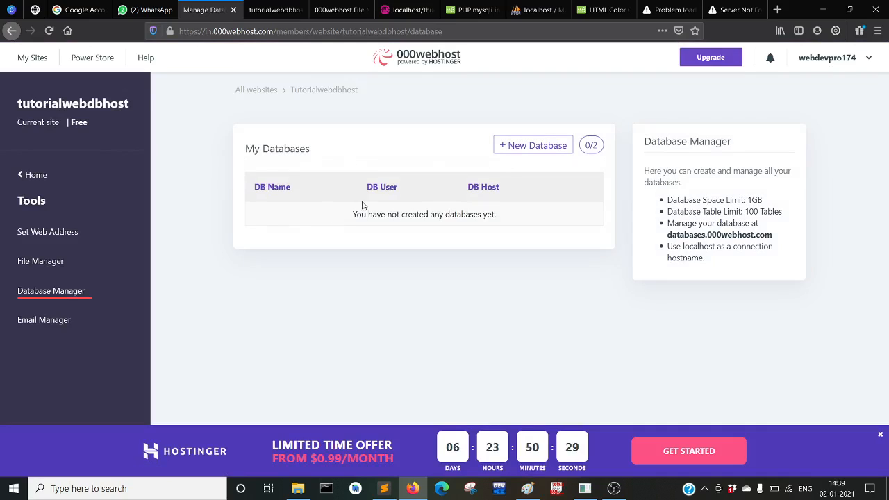
left_click(526, 147)
Enter webhost as the database name and fill in the database username
left_click(487, 128)
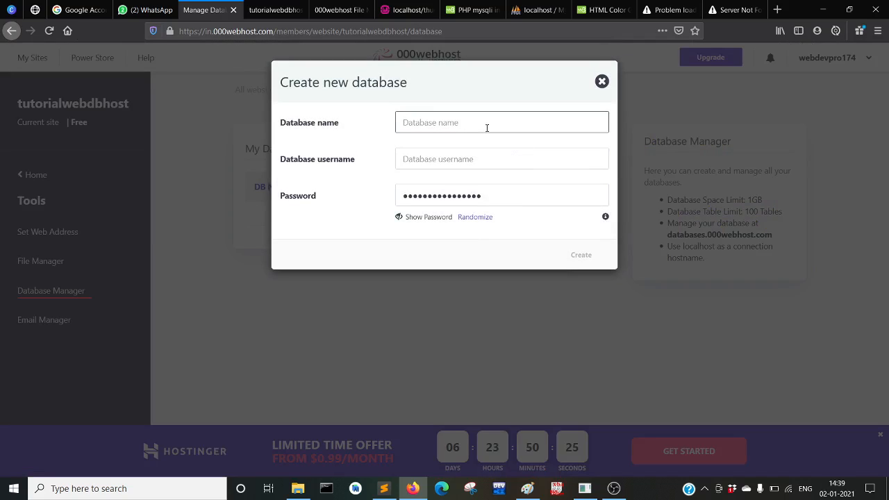
type("webhost")
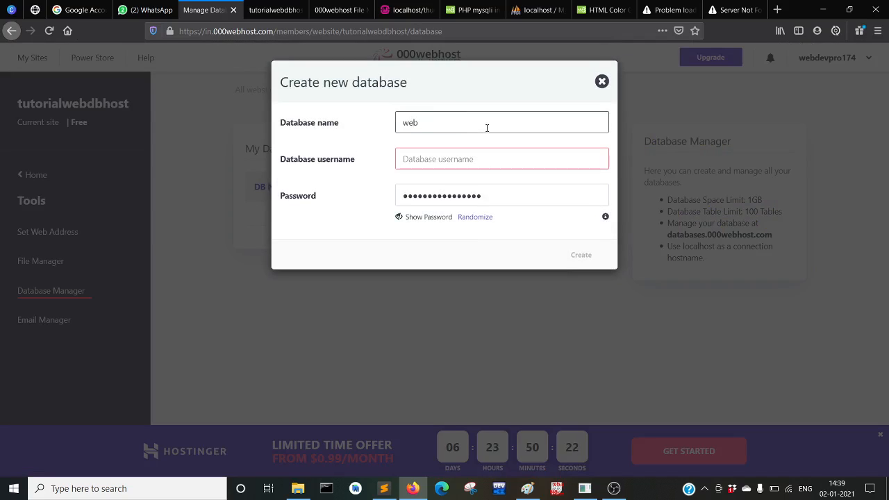
left_click(446, 153)
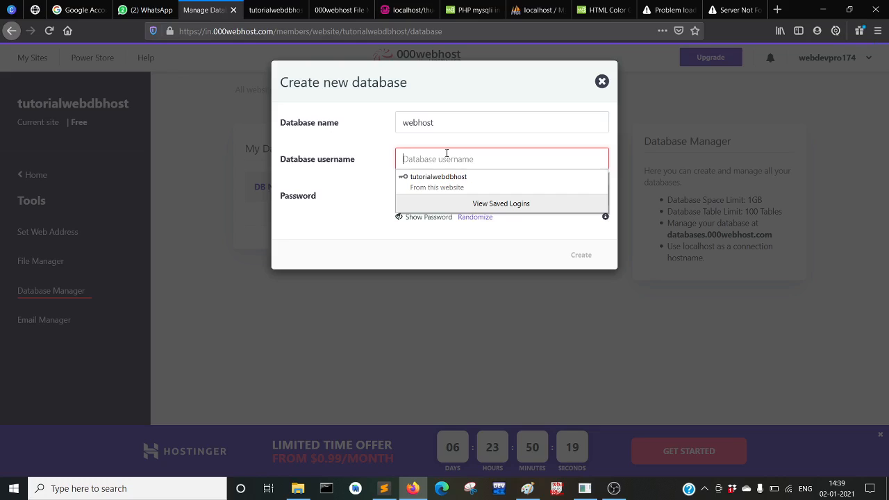
type("webs")
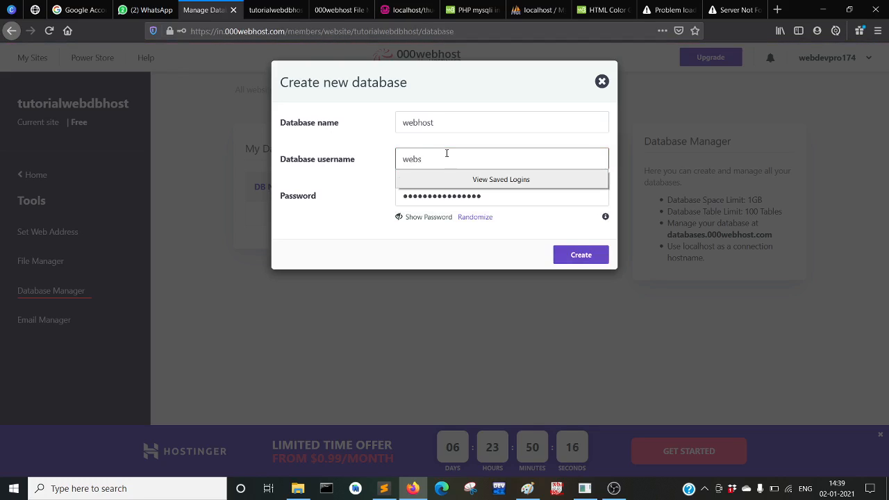
key("BackSpace")
type("host")
Append 174 to the database username so it differs from the database name
left_click(419, 203)
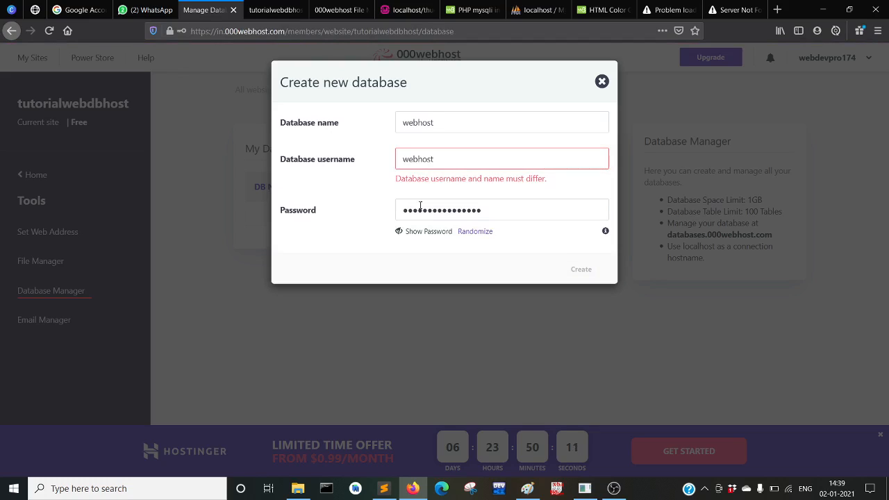
left_click(440, 161)
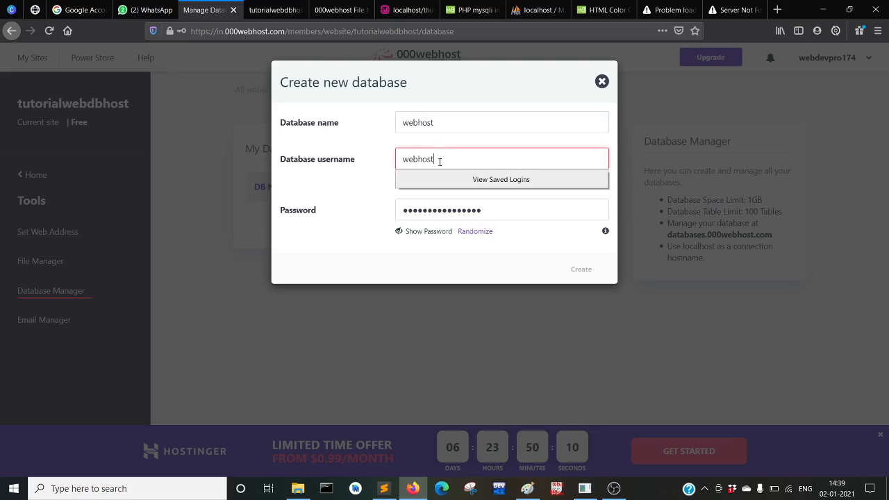
left_click(490, 212)
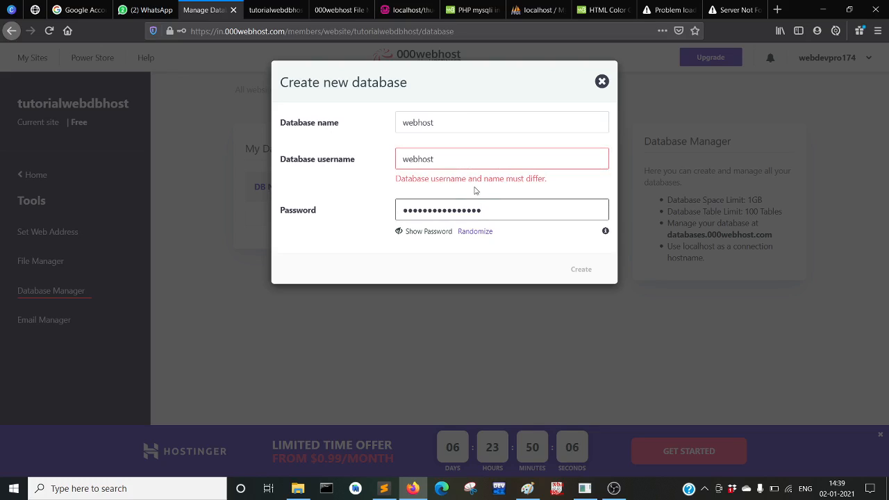
left_click(445, 161)
type("174")
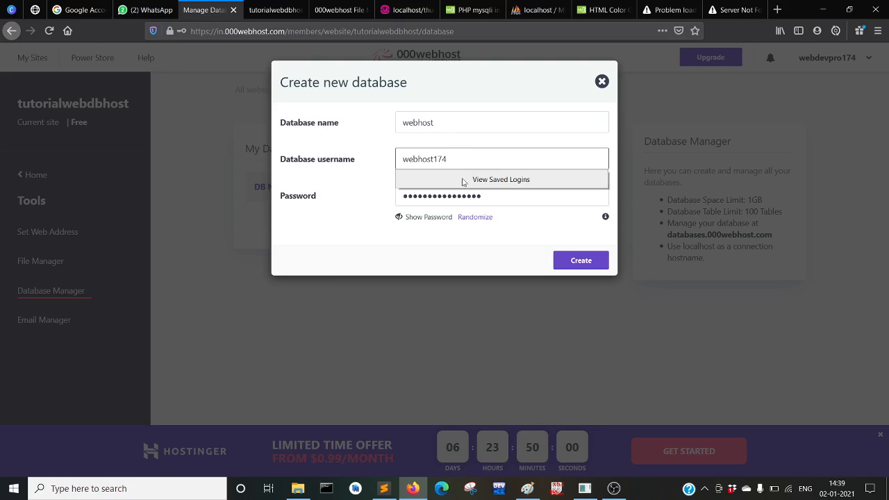
left_click(522, 198)
Try typing several manual passwords into the database Password field
left_click_drag(522, 197, 364, 184)
type("12345")
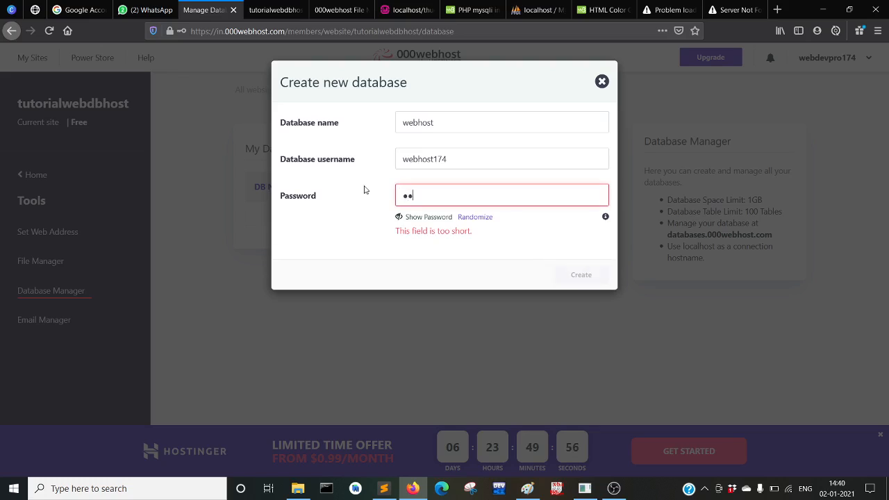
type("67890")
key("BackSpace")
key("BackSpace")
key("BackSpace")
key("BackSpace")
key("BackSpace")
key("BackSpace")
key("BackSpace")
key("BackSpace")
key("BackSpace")
key("BackSpace")
type("1234")
key("BackSpace")
type("4567")
key("Home")
key("Right")
key("Right")
type("8901")
key("BackSpace")
key("BackSpace")
type("•••••")
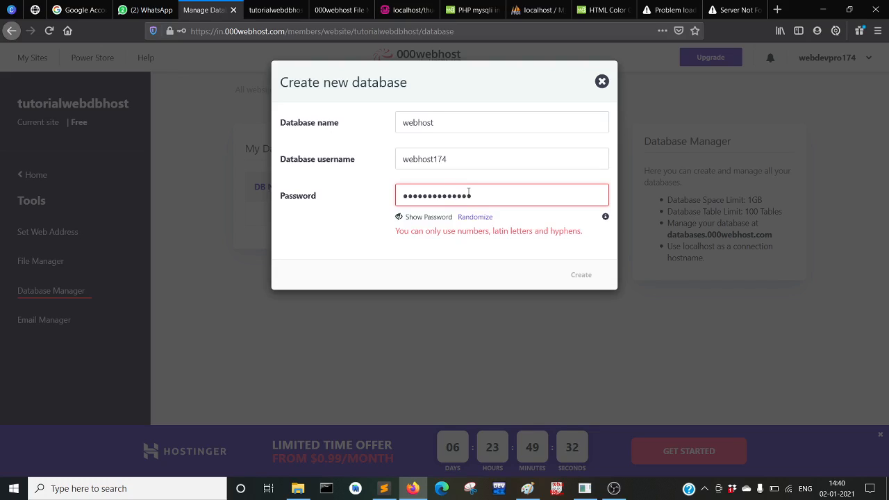
type("••")
key("BackSpace")
key("BackSpace")
key("BackSpace")
key("BackSpace")
key("BackSpace")
key("BackSpace")
key("BackSpace")
key("BackSpace")
key("BackSpace")
key("BackSpace")
key("BackSpace")
key("BackSpace")
key("BackSpace")
key("BackSpace")
key("BackSpace")
key("BackSpace")
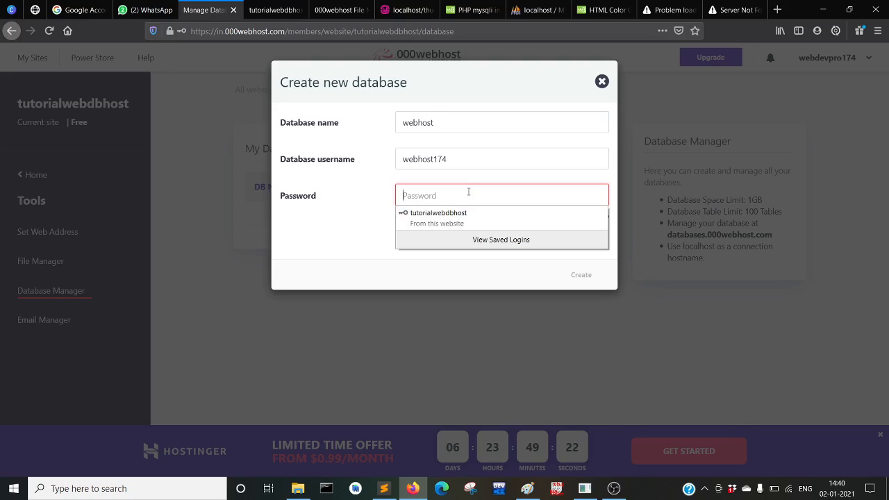
type("123")
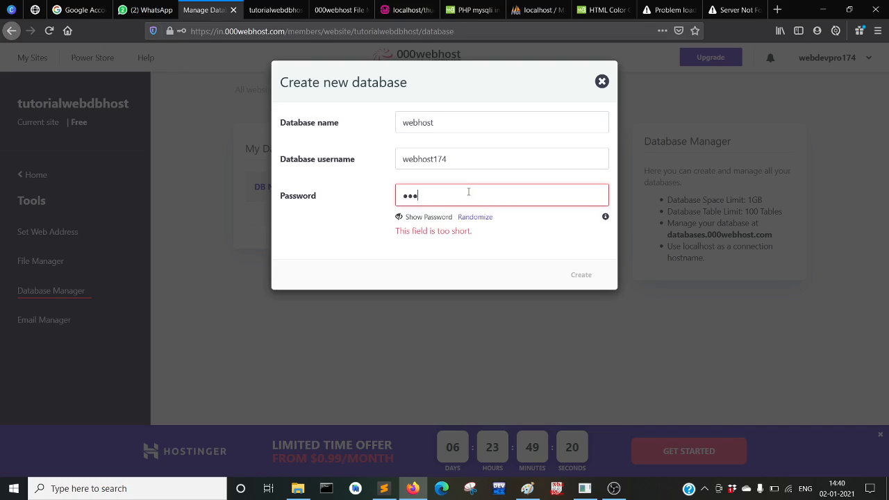
type("45678901@")
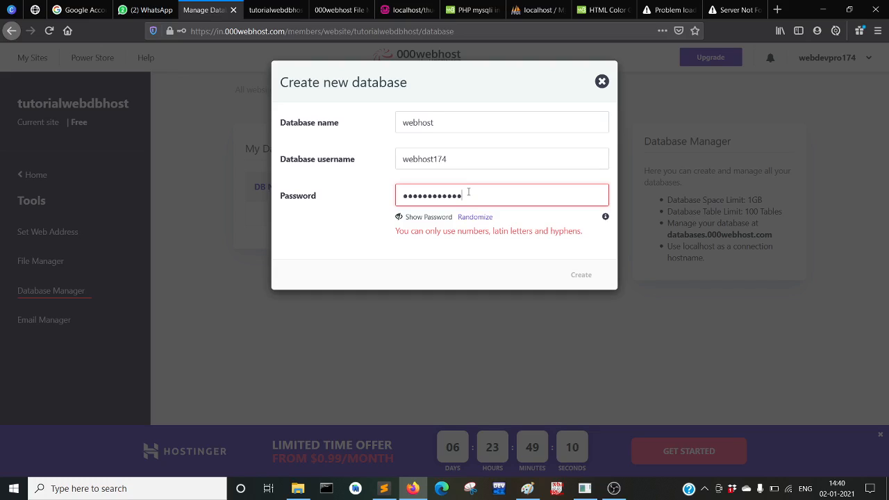
type("1")
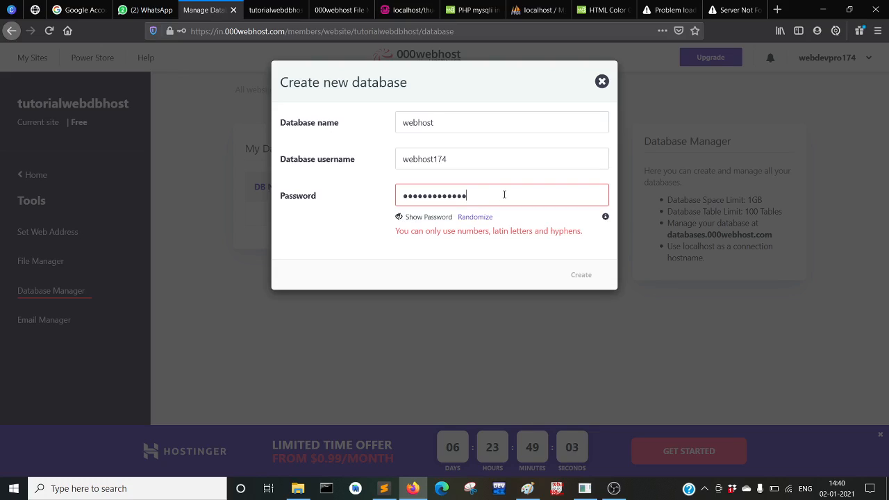
left_click_drag(498, 193, 360, 196)
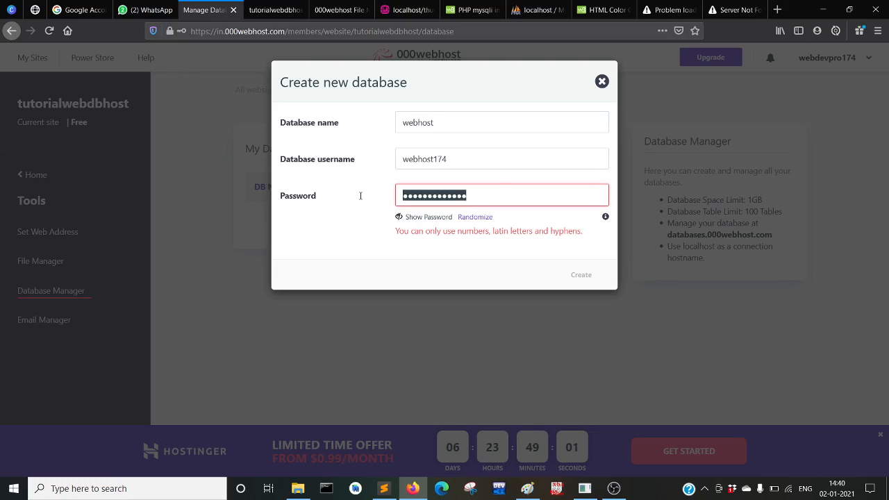
key("BackSpace")
type("123")
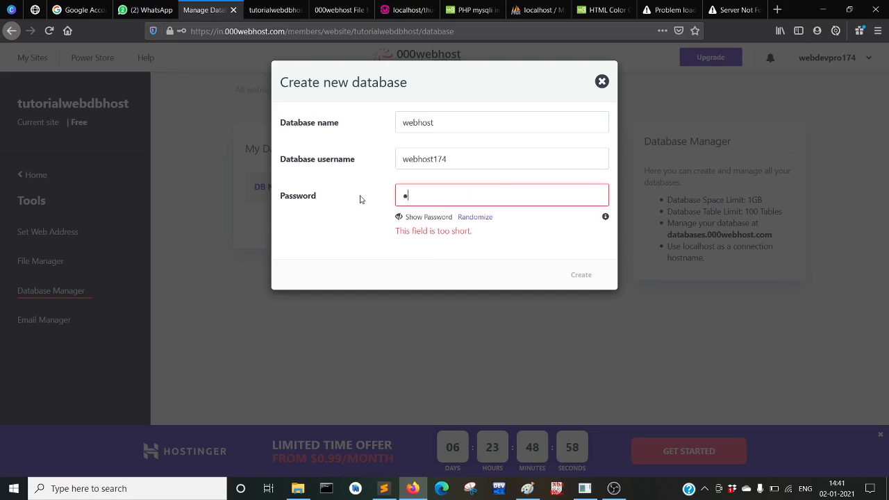
type("45678910")
Generate a random password, reveal and select it, and submit the webhost database
left_click(475, 218)
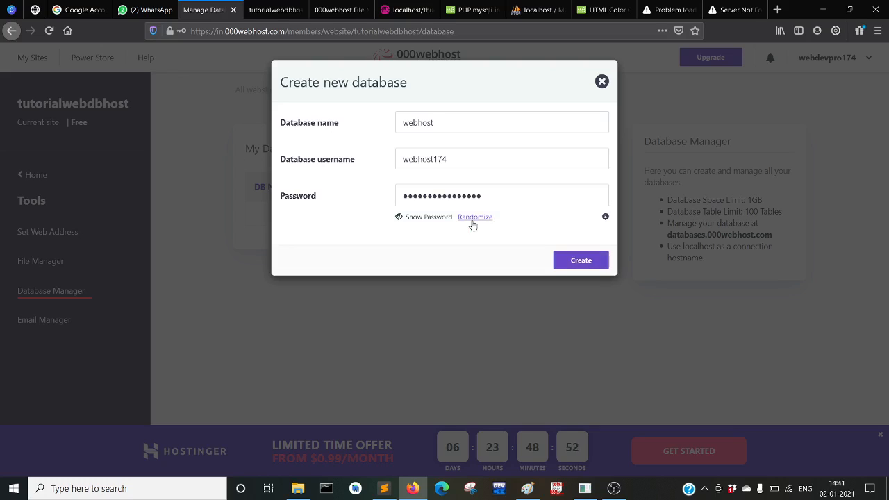
left_click(413, 219)
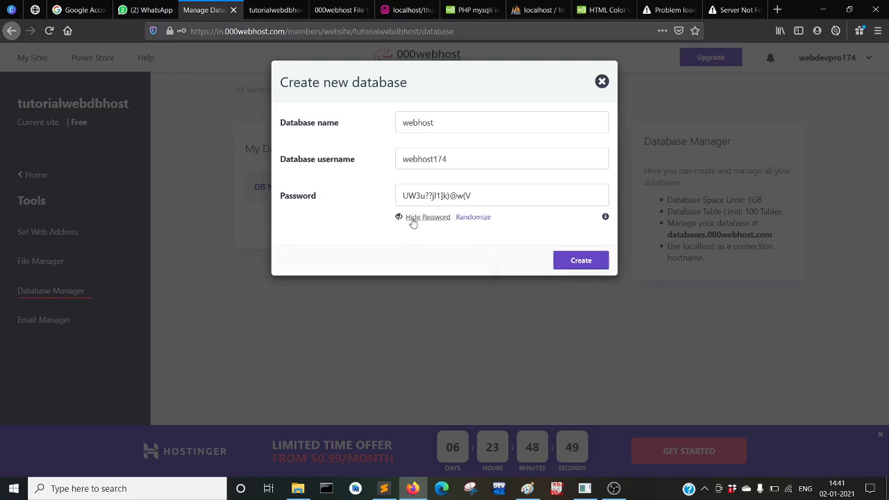
left_click(481, 196)
left_click_drag(481, 196, 386, 202)
key("ctrl+c")
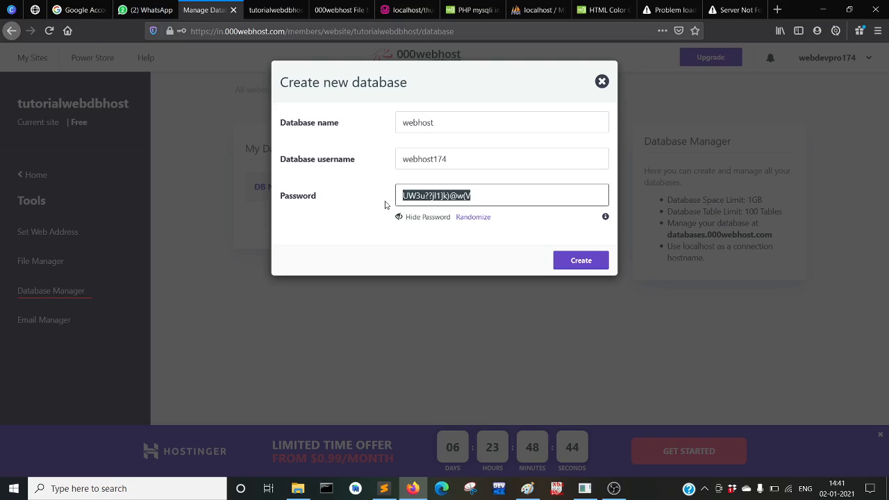
left_click(579, 263)
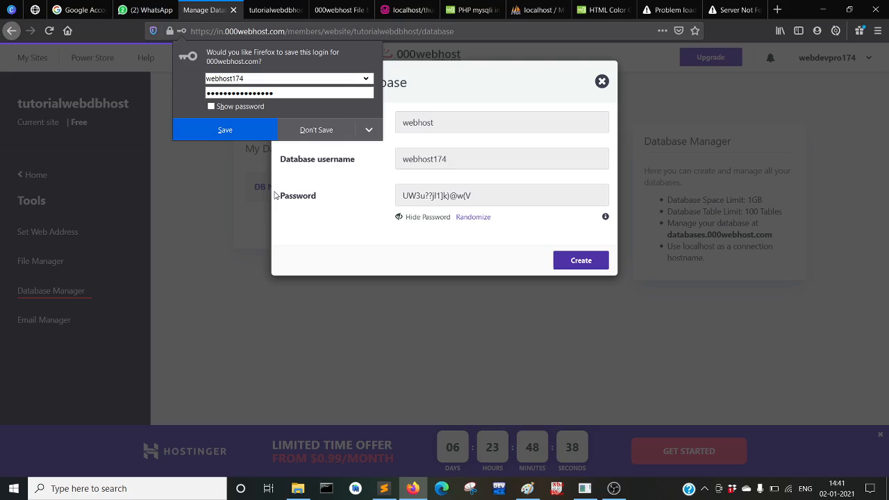
Save the new database login in Firefox's password prompt
left_click(225, 129)
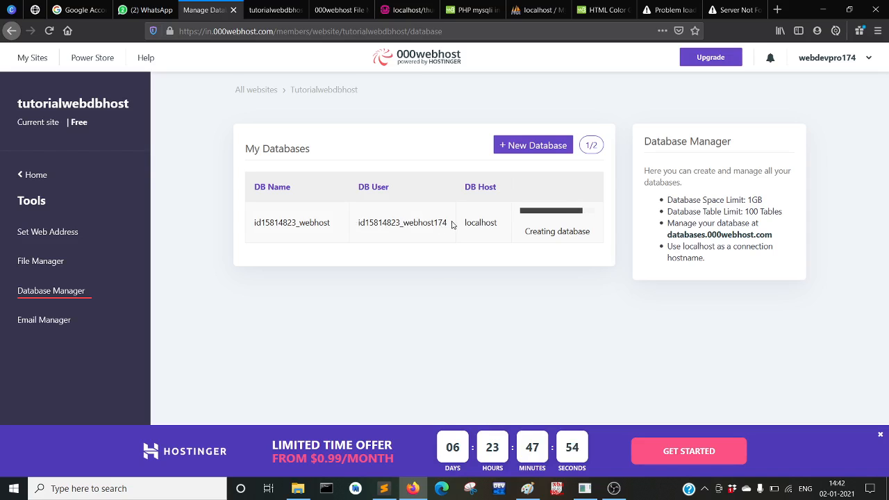
left_click(385, 488)
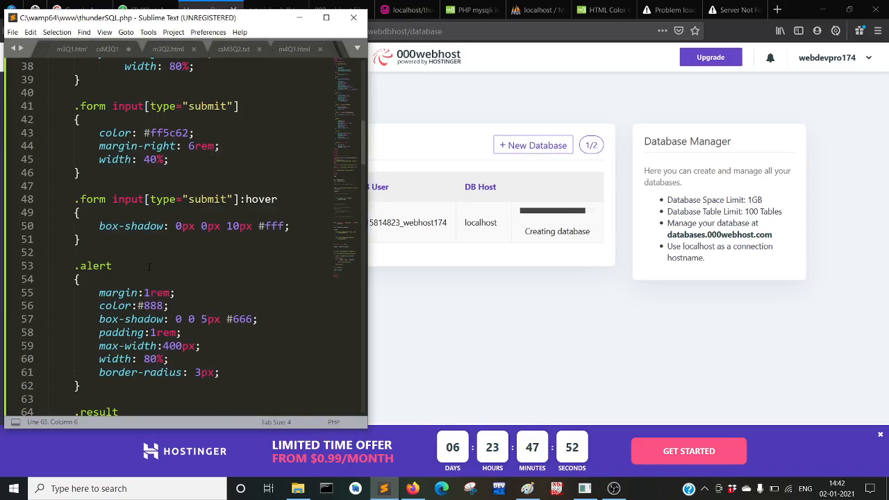
scroll(146, 268, "down", 15)
scroll(145, 269, "up", 7)
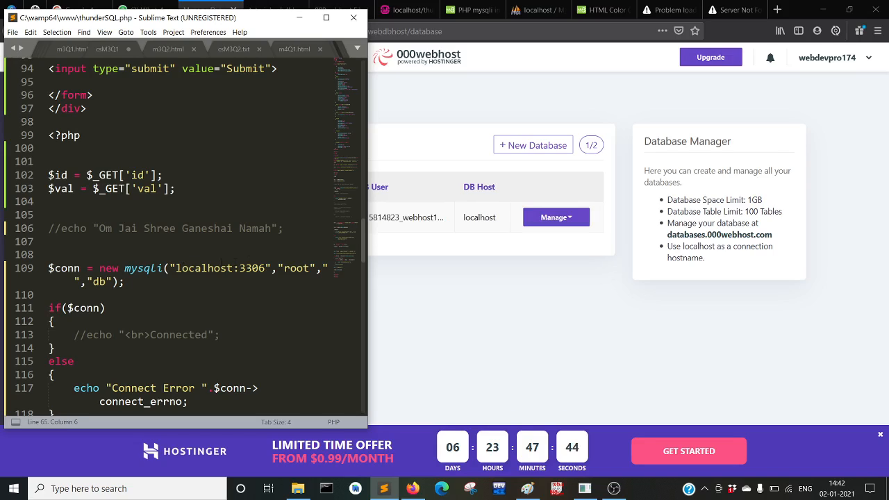
left_click(268, 269)
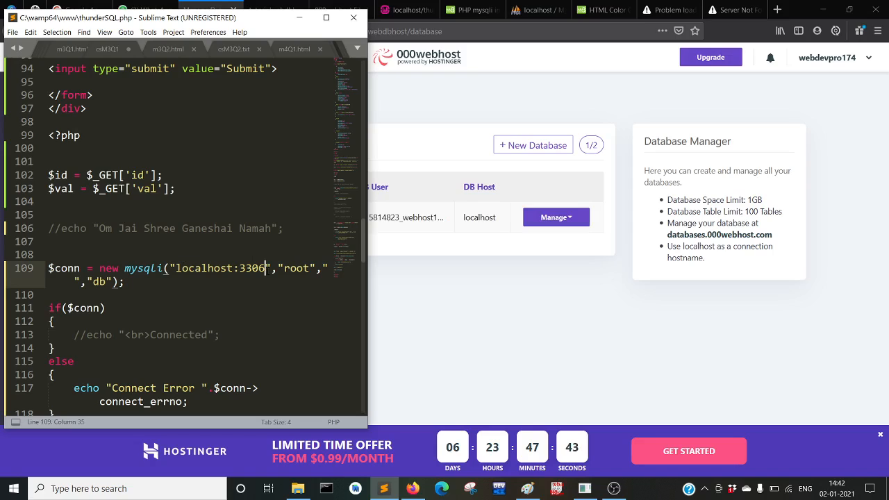
left_click(458, 288)
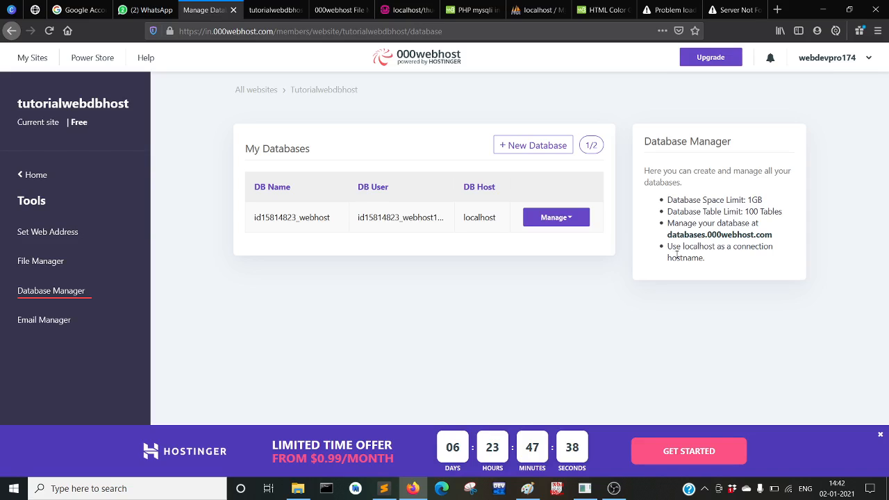
left_click_drag(668, 247, 720, 268)
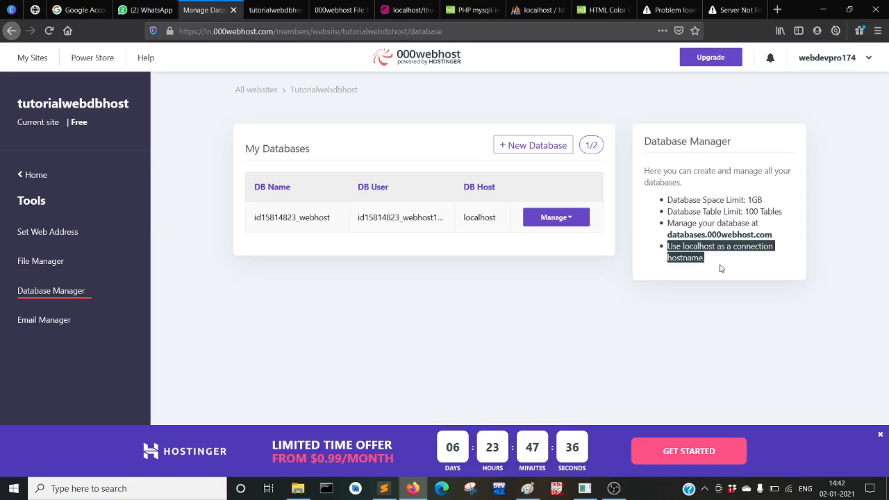
left_click(720, 269)
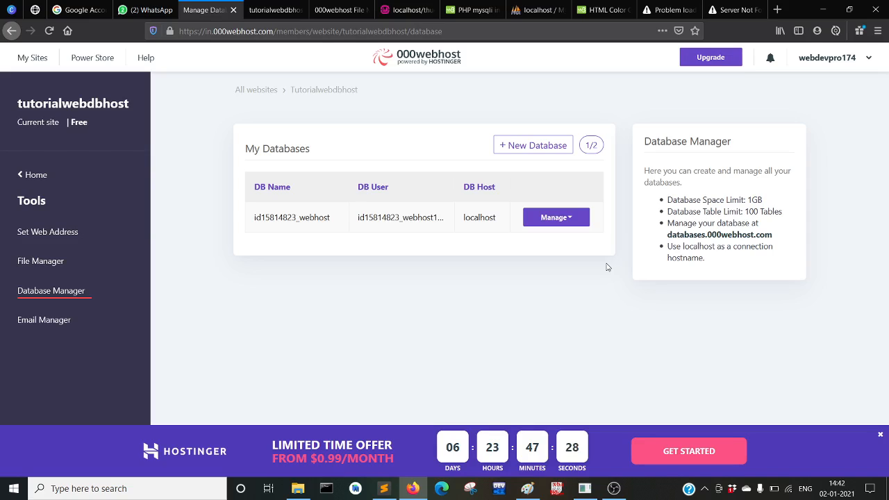
mouse_move(384, 490)
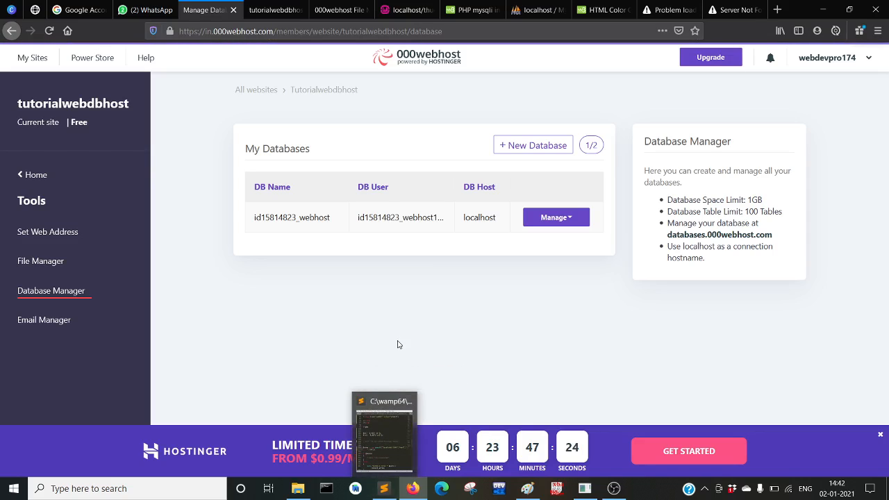
double_click(440, 223)
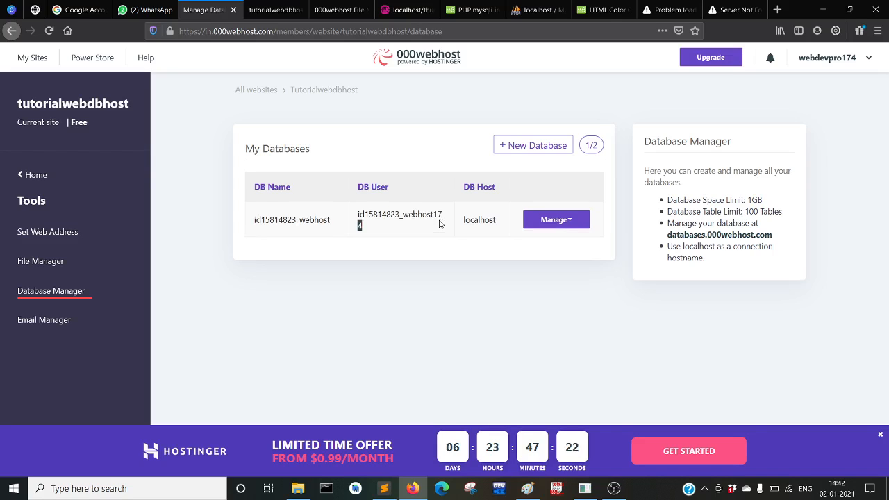
Put the hosted database password and user into line 109's mysqli call and drop :3306
left_click(384, 489)
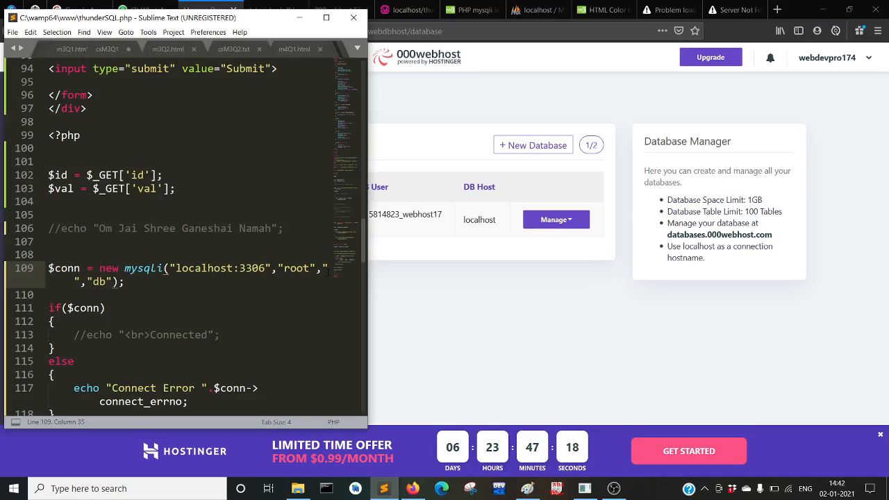
key("ctrl+v")
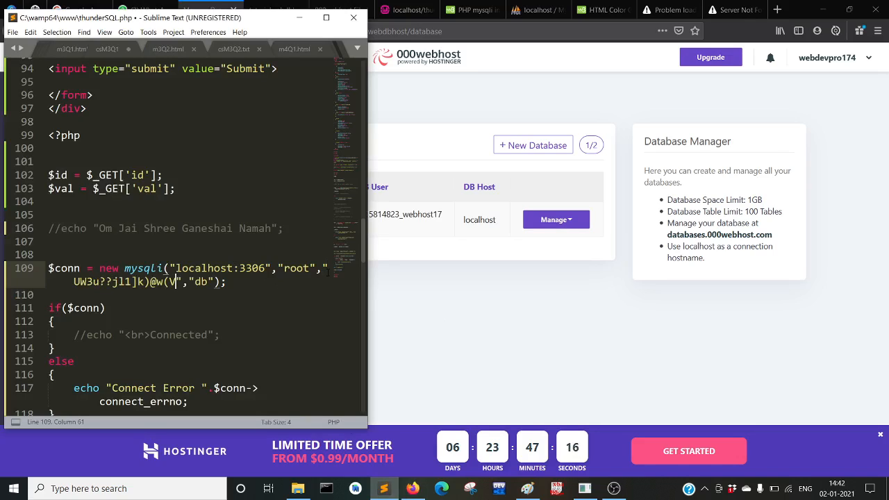
left_click(401, 231)
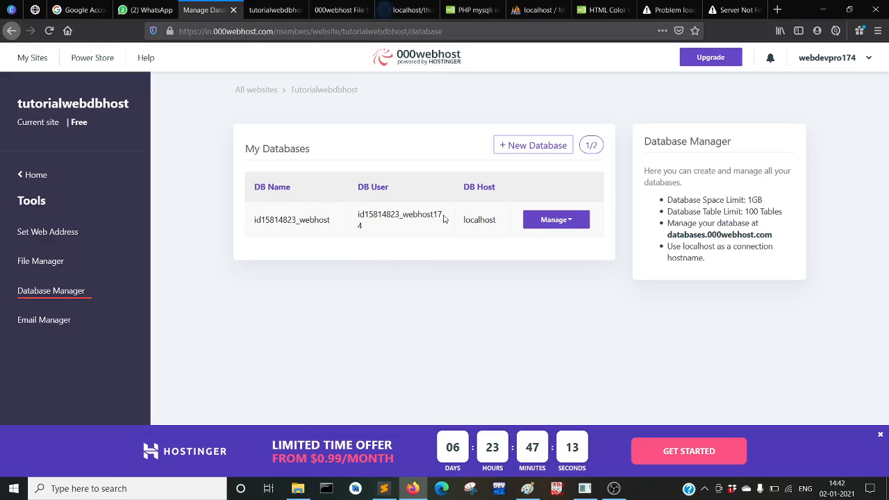
double_click(355, 218)
key("ctrl+c")
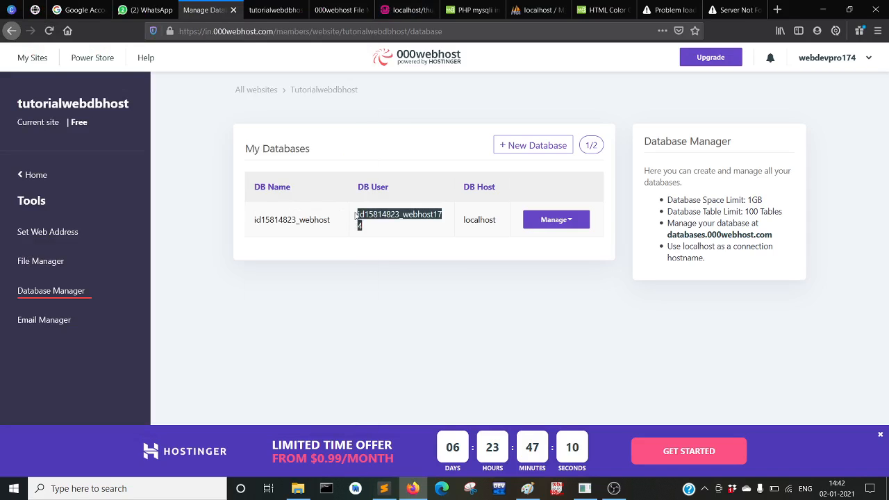
left_click(383, 488)
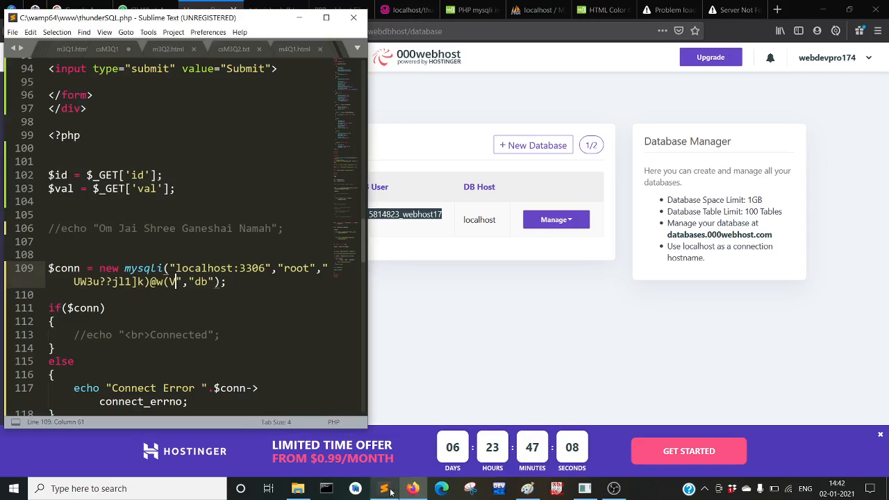
left_click_drag(284, 268, 313, 268)
key("ctrl+v")
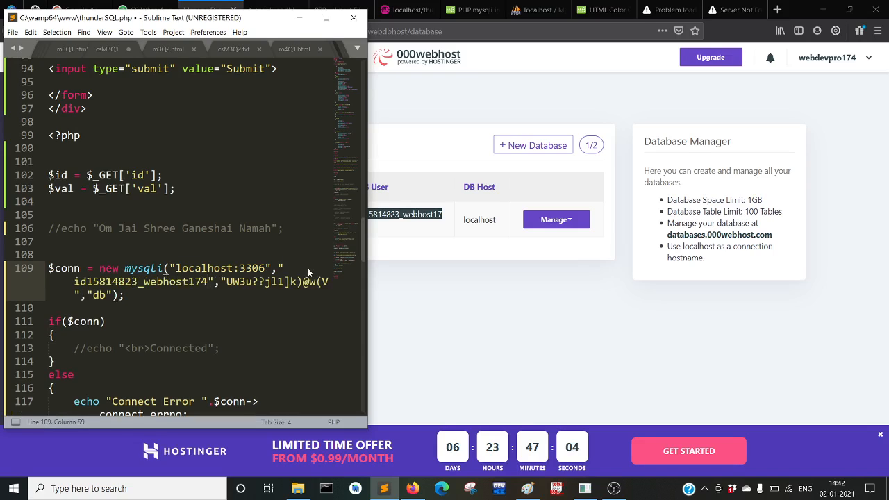
left_click(264, 268)
key("BackSpace")
key("BackSpace")
key("BackSpace")
key("BackSpace")
key("BackSpace")
Copy the finished connection line 109
left_click_drag(132, 294, 39, 271)
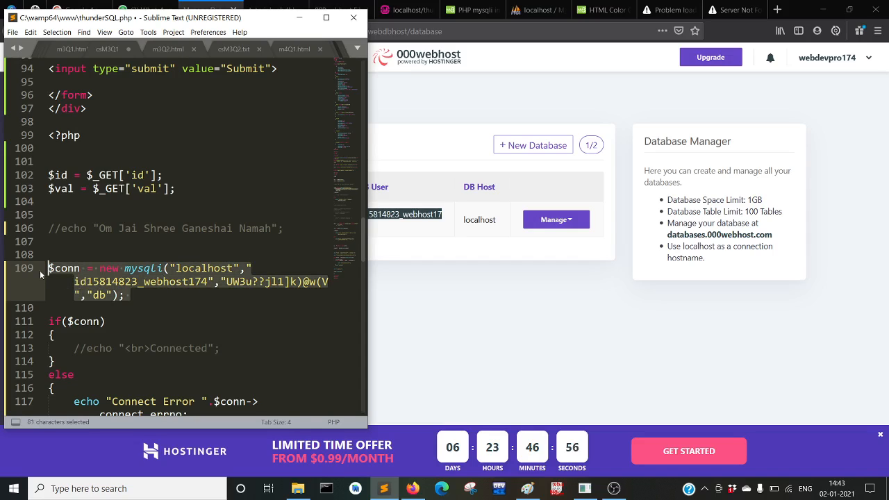
key("ctrl+c")
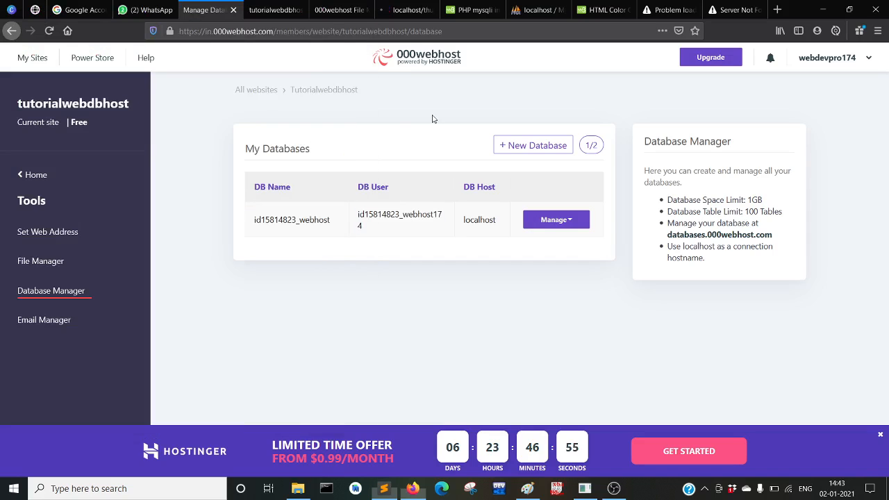
left_click(425, 119)
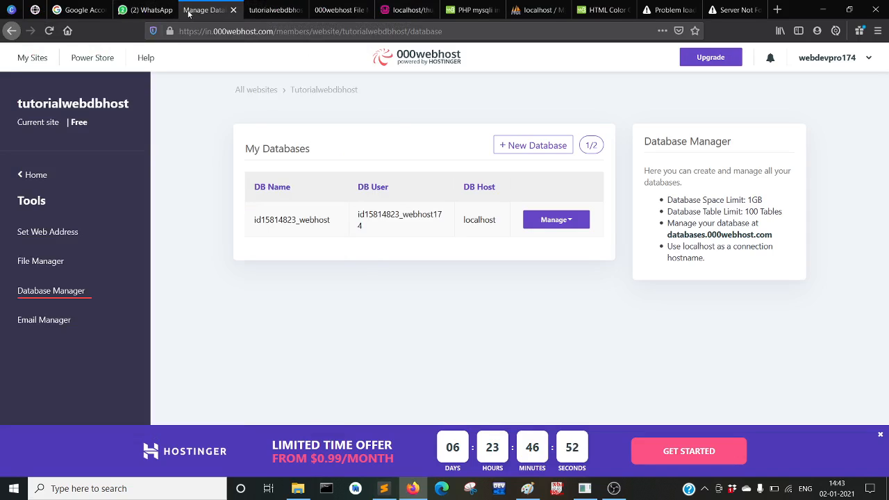
Launch the online File Manager, enter public_html and open index.php for editing
left_click(52, 262)
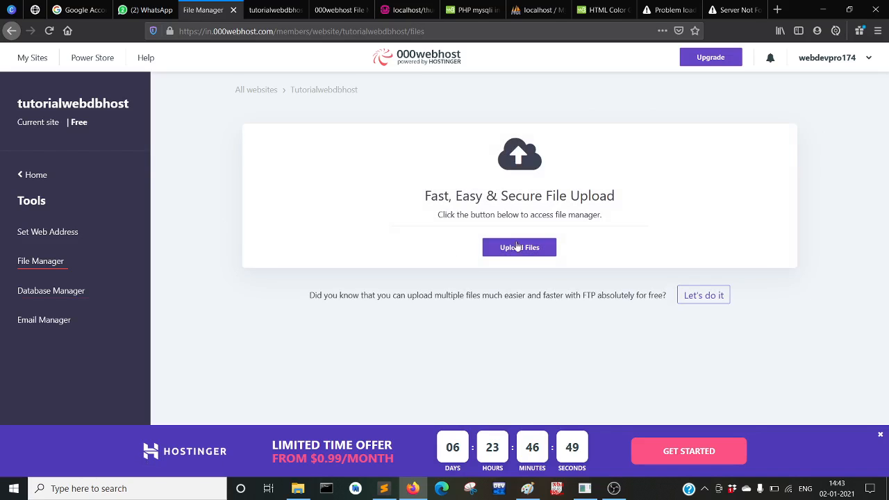
left_click(522, 251)
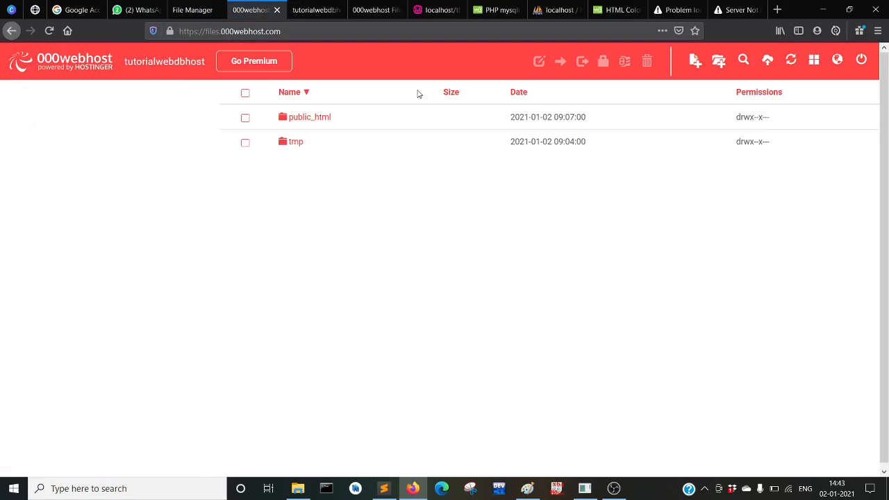
double_click(305, 117)
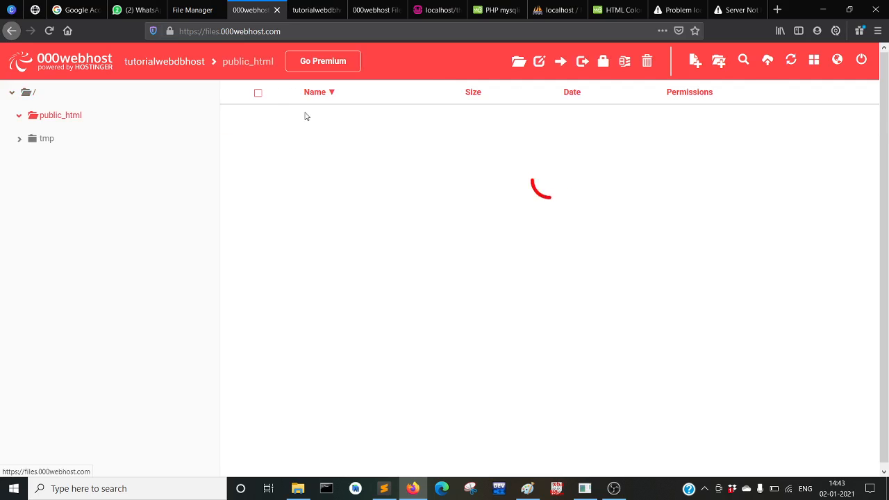
double_click(308, 143)
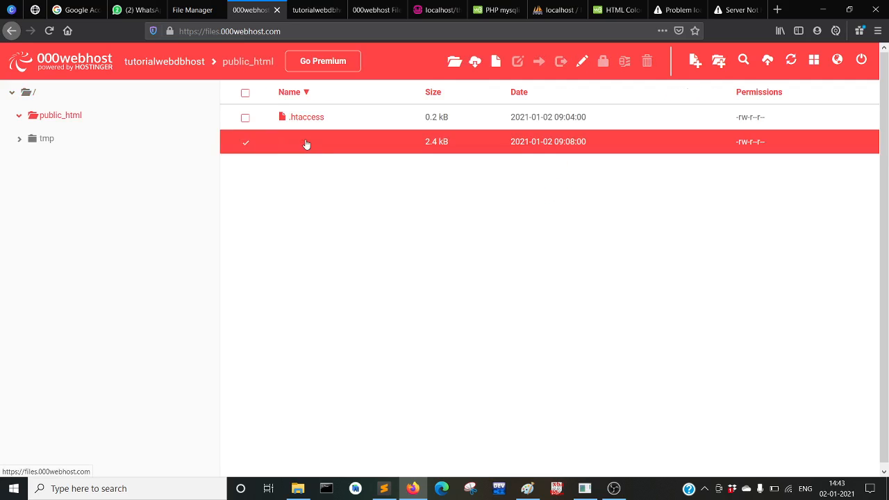
Paste the updated mysqli connection line over the old one in index.php
scroll(312, 267, "down", 10)
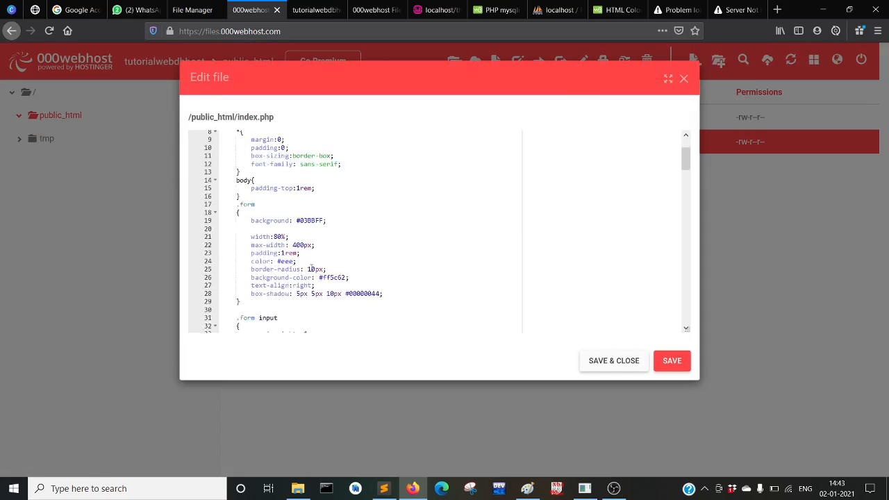
scroll(312, 268, "down", 10)
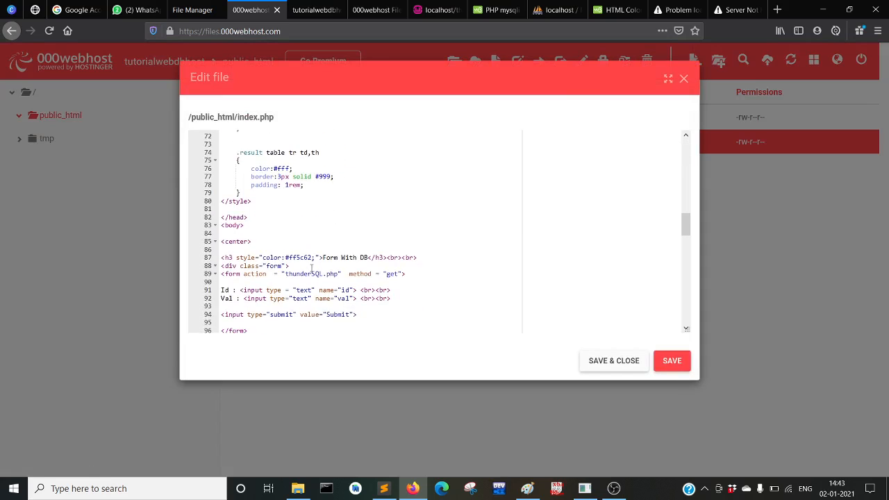
scroll(312, 267, "down", 1)
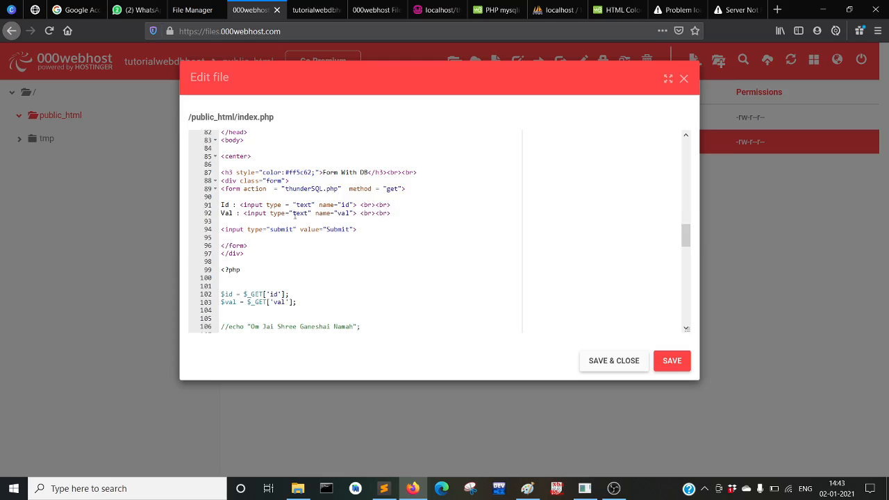
scroll(263, 201, "down", 5)
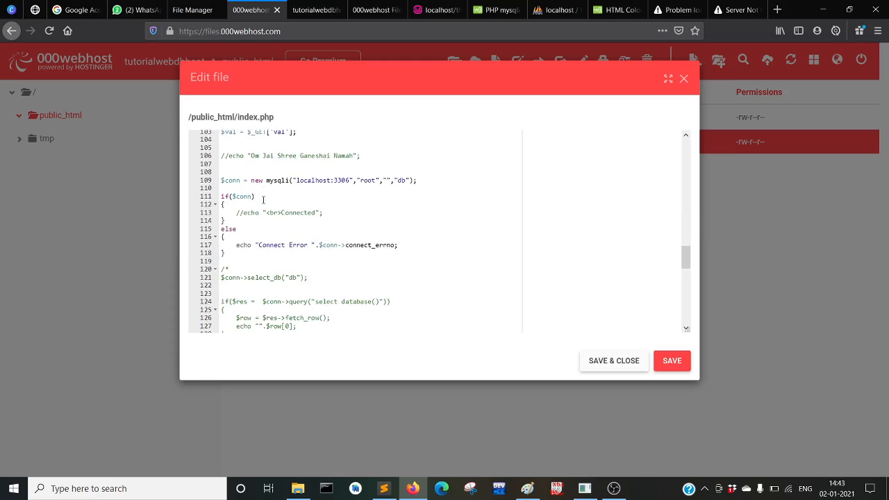
left_click_drag(224, 180, 219, 170)
key("ctrl+v")
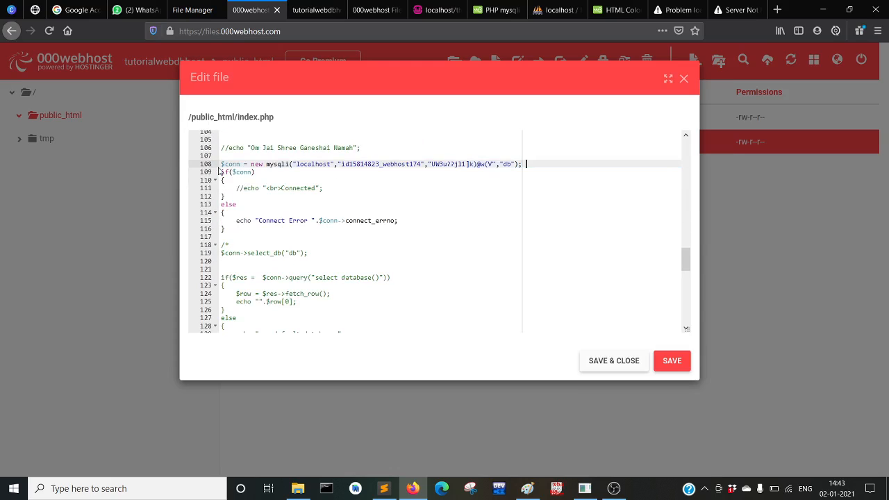
key("Return")
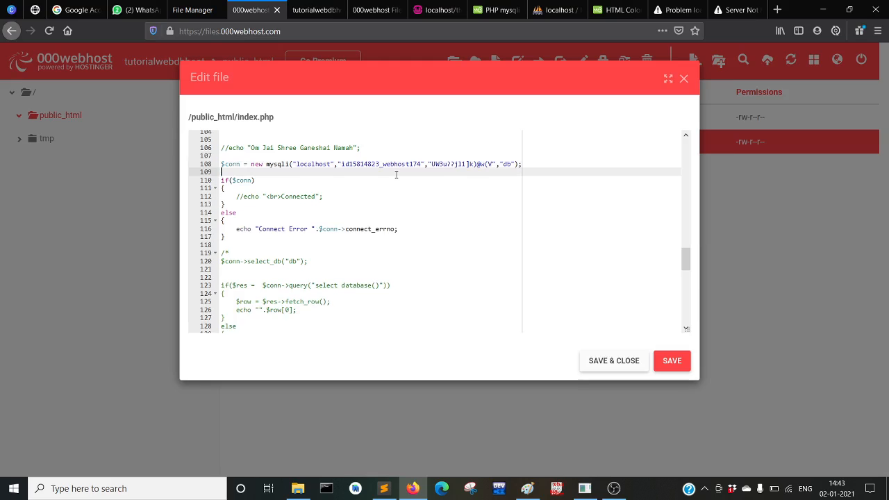
Verify the localhost, user and password values, delete the commented-out echo line, and save index.php
double_click(306, 164)
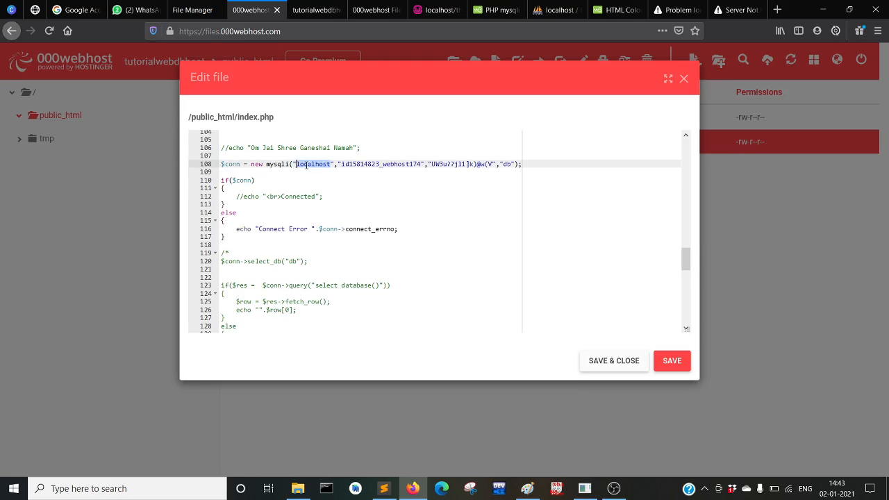
double_click(365, 164)
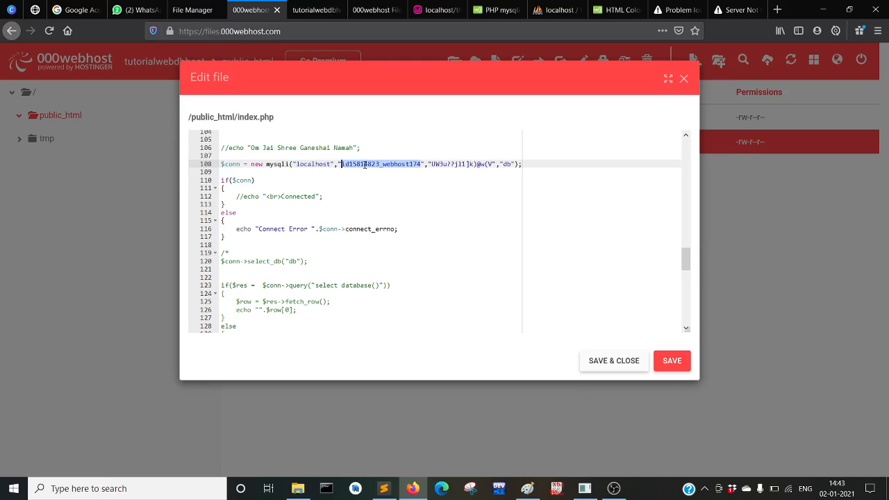
double_click(456, 164)
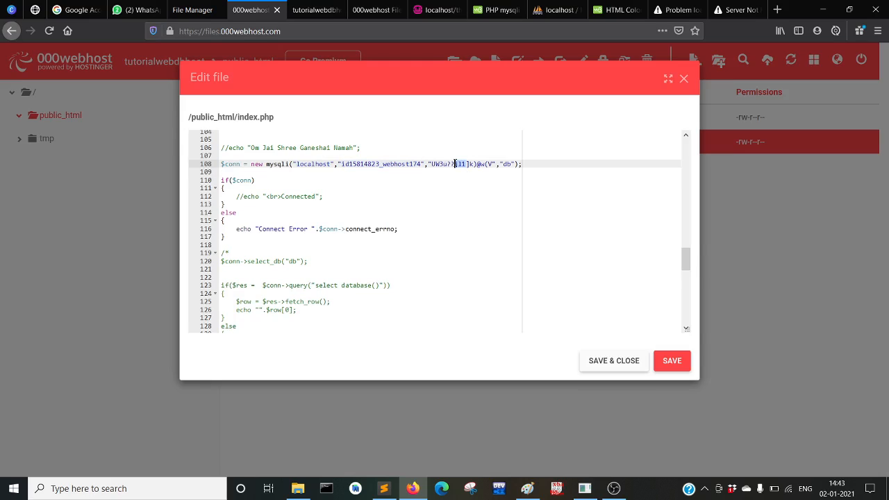
left_click_drag(368, 151, 369, 134)
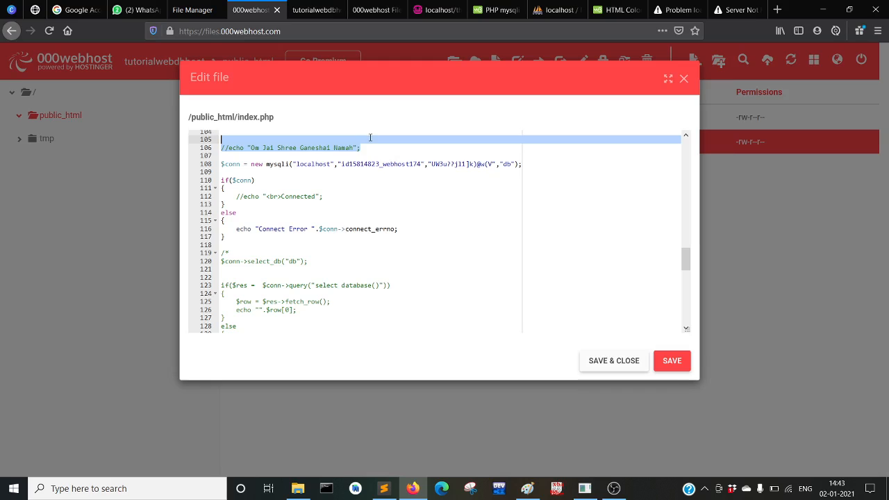
key("BackSpace")
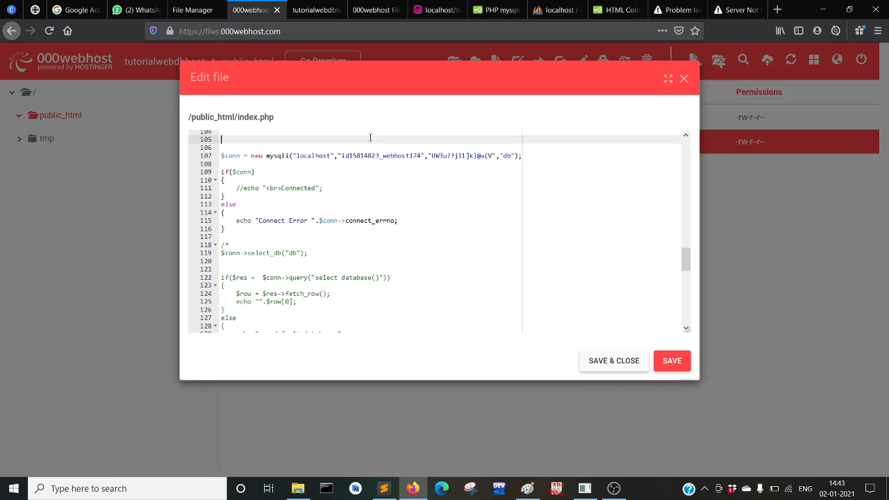
double_click(507, 157)
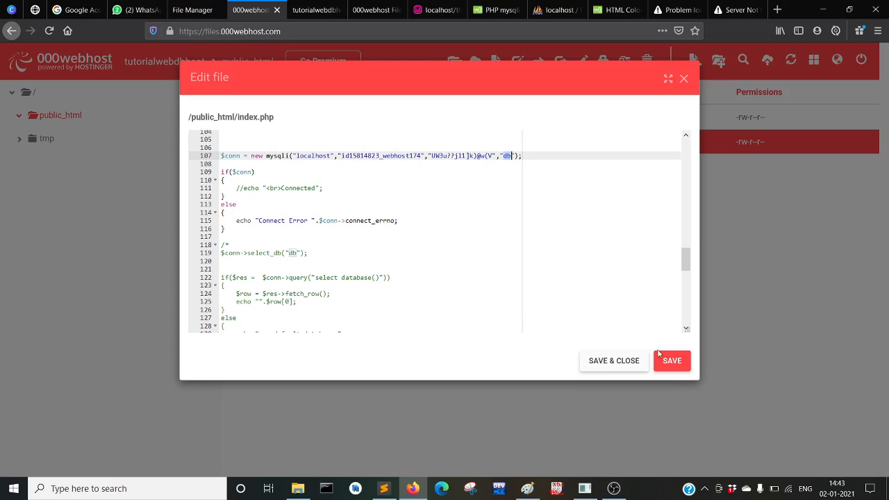
left_click(606, 361)
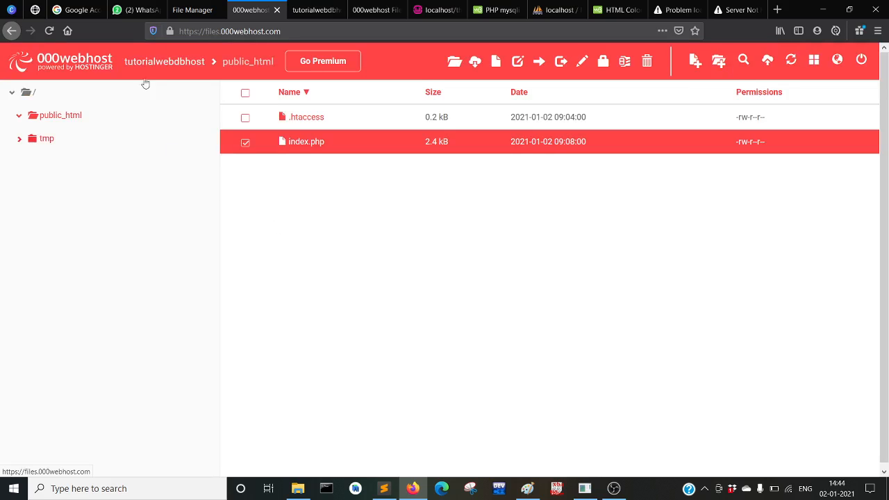
Reload the live Form With DB page and highlight the remaining undefined index notice
left_click(200, 10)
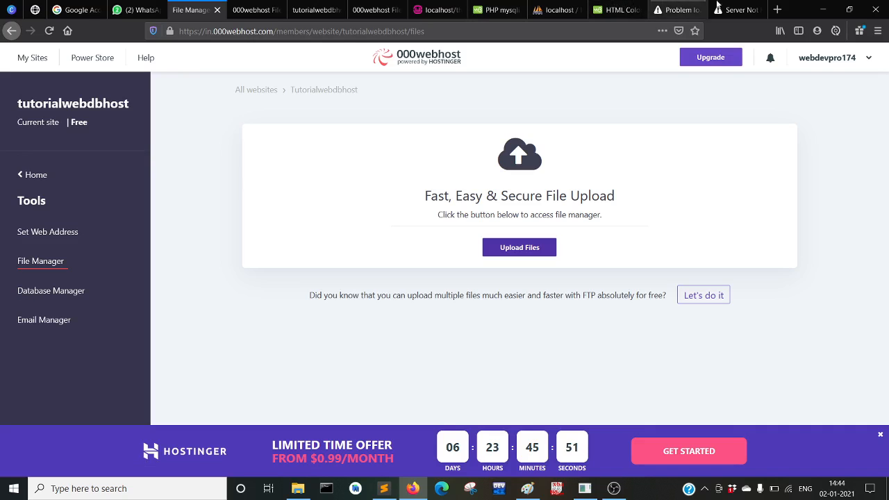
left_click(261, 8)
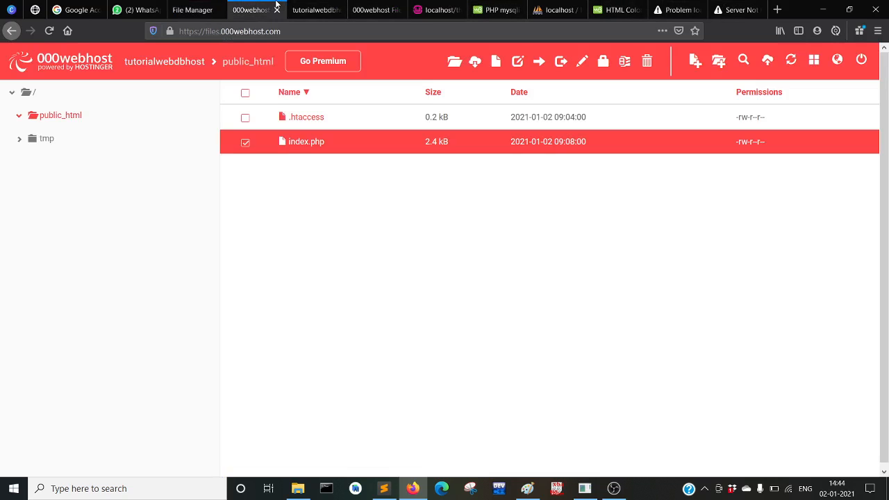
left_click(306, 7)
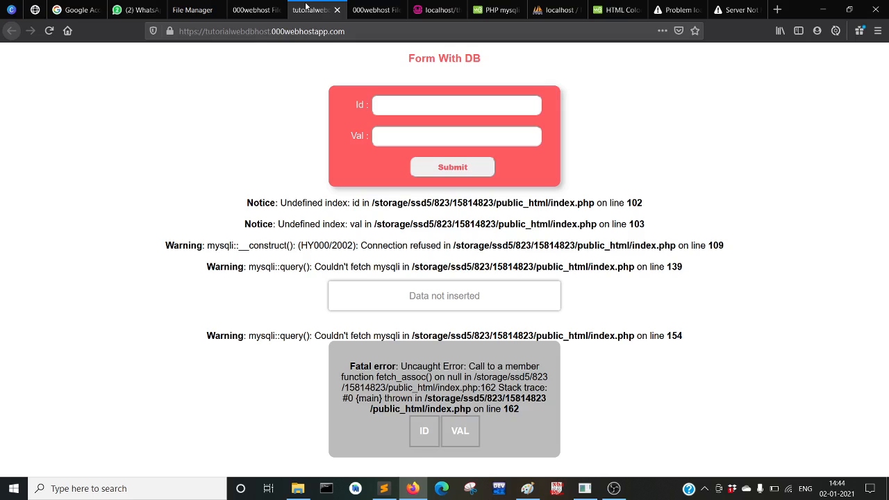
left_click(47, 33)
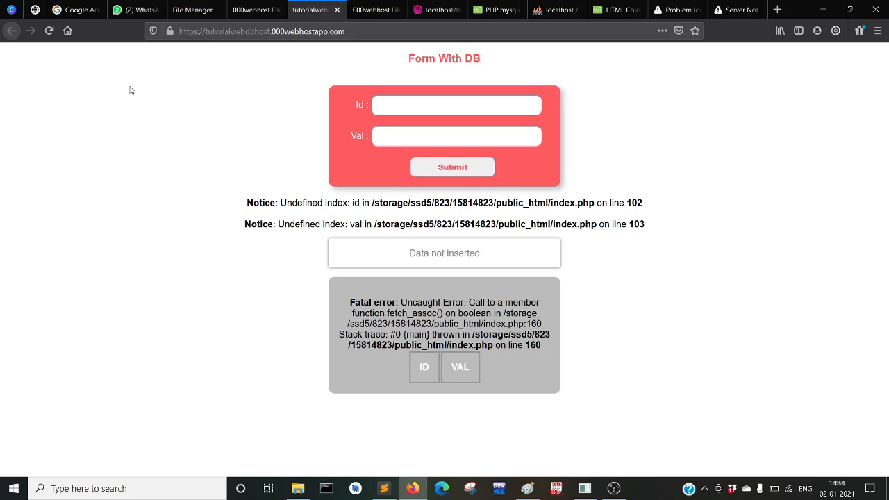
left_click_drag(232, 205, 716, 240)
Open the id15814823_webhost database in phpMyAdmin through Database Manager's Manage menu
left_click(716, 239)
left_click(208, 16)
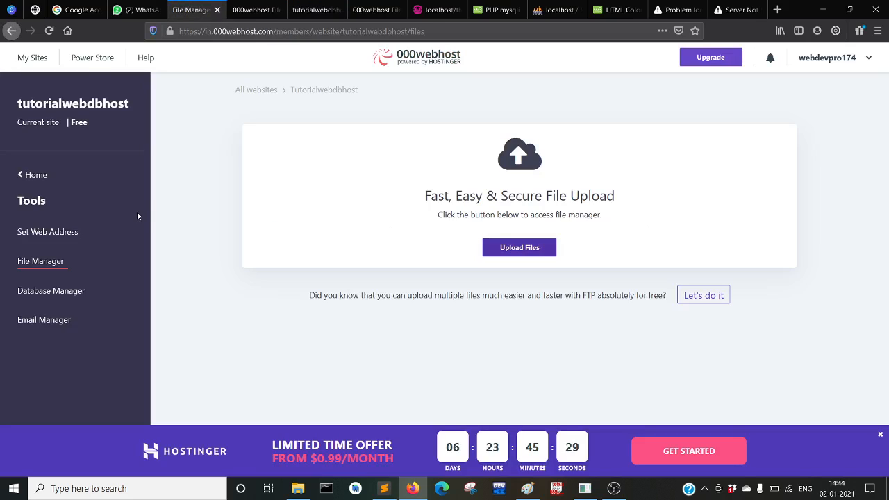
left_click(67, 294)
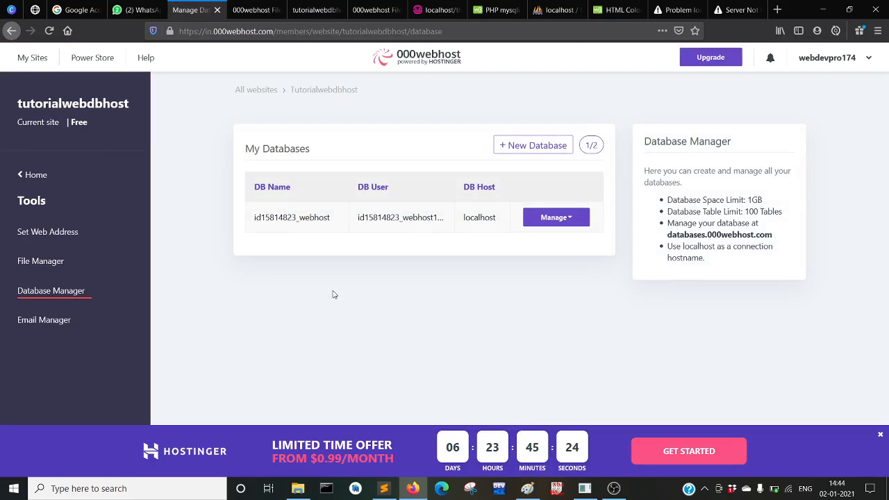
left_click(561, 218)
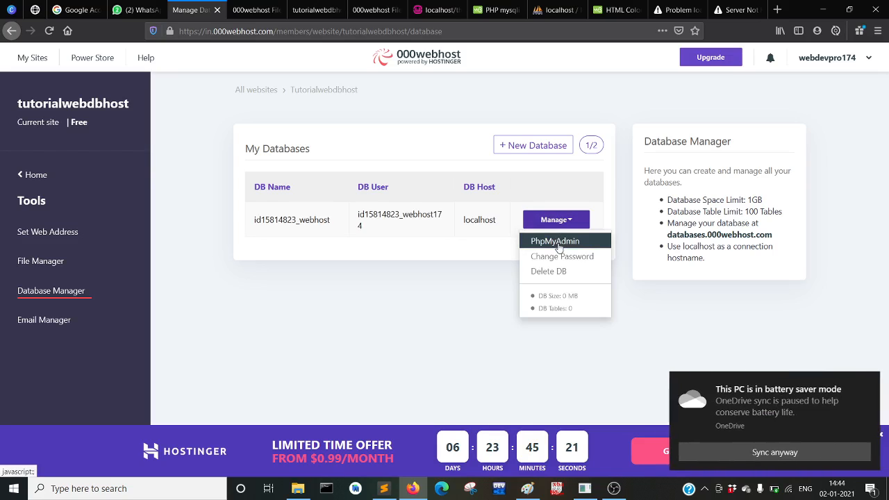
left_click(559, 243)
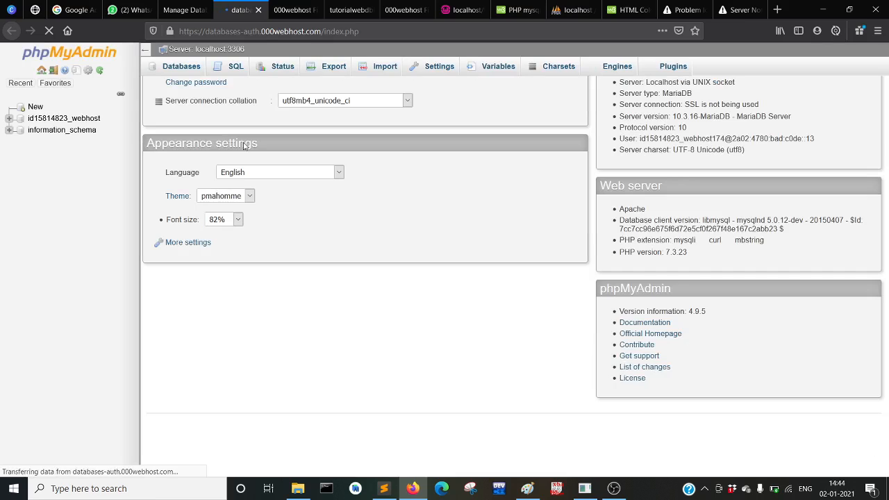
left_click(93, 122)
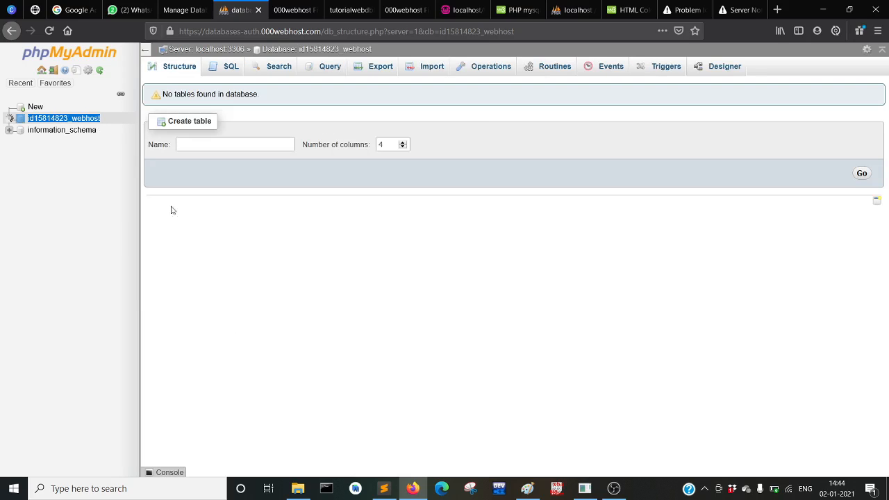
Swap db for id15814823_webhost in the local connection line, removing 'Database operations' and rejoining the line
left_click(393, 493)
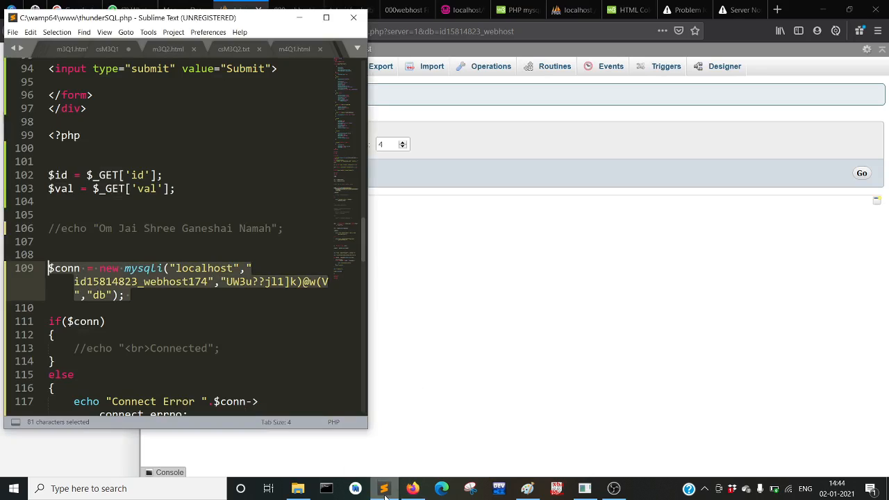
left_click(122, 307)
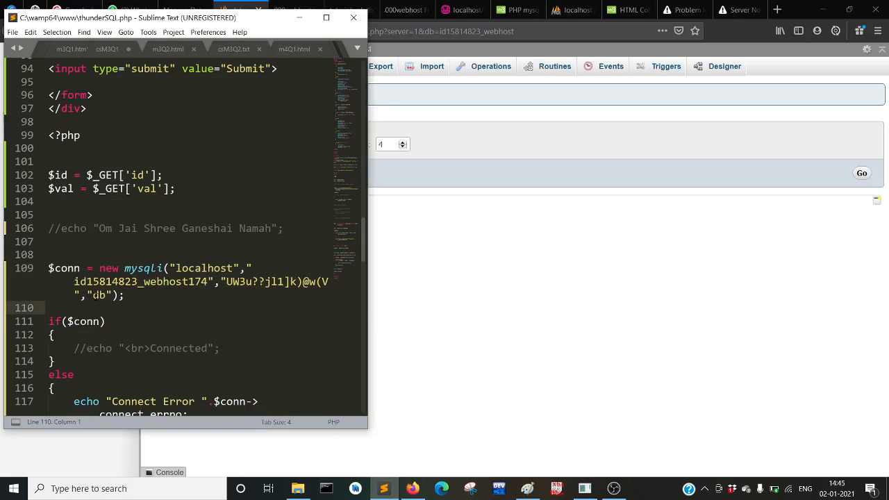
double_click(99, 294)
type("Database operations id15814823_webhost")
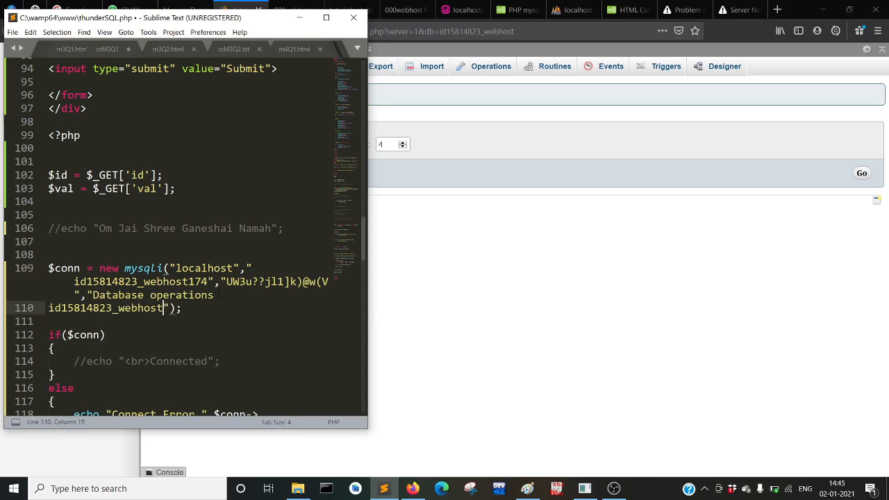
left_click_drag(214, 295, 93, 294)
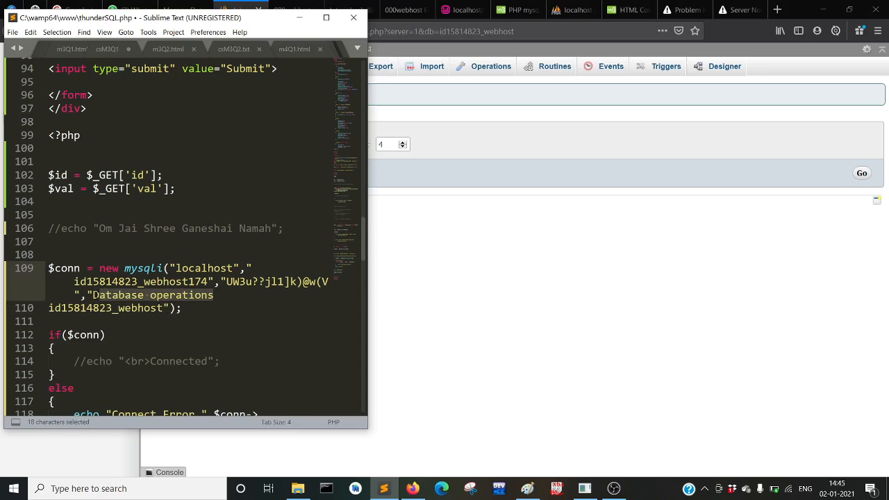
key("BackSpace")
key("Down")
key("Left")
key("Left")
key("Left")
key("Left")
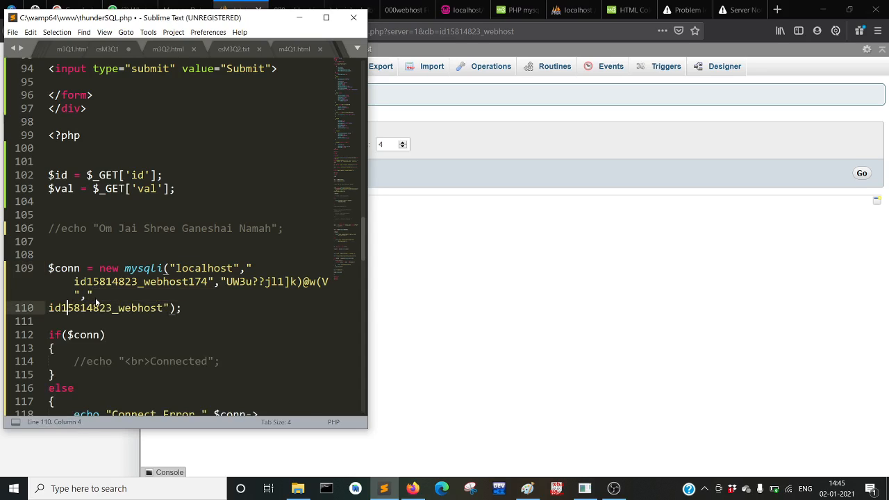
key("Left")
key("Left")
key("Left")
key("BackSpace")
key("Down")
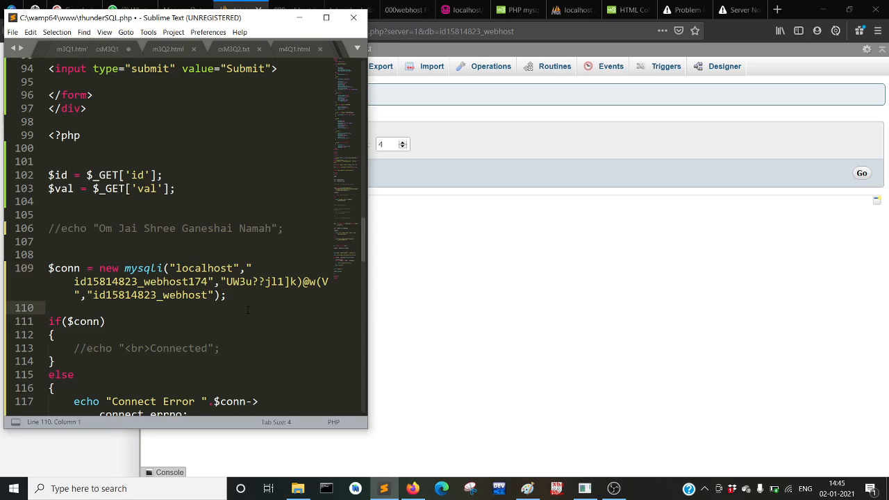
left_click(466, 252)
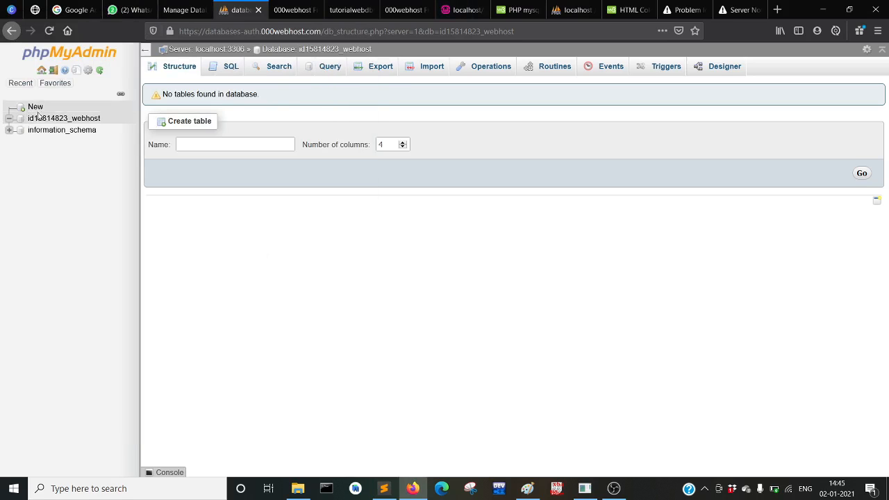
Go back past the File Manager login page and open the public_html folder
left_click(178, 14)
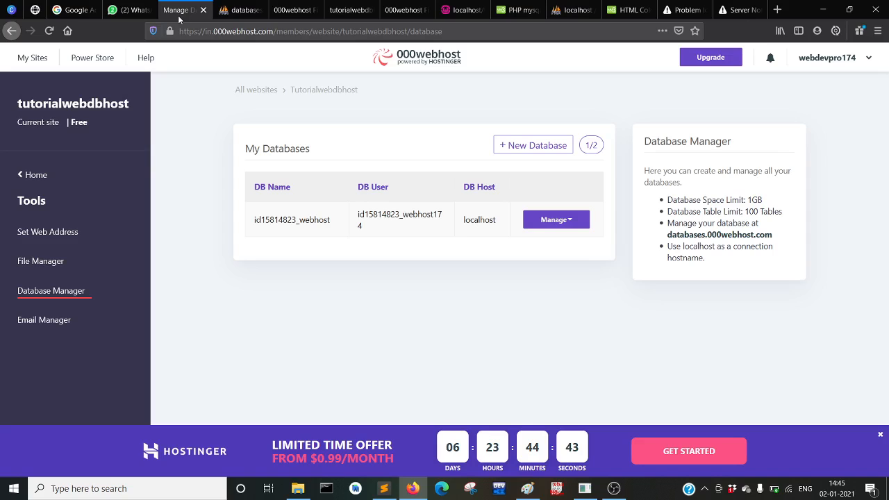
left_click(302, 7)
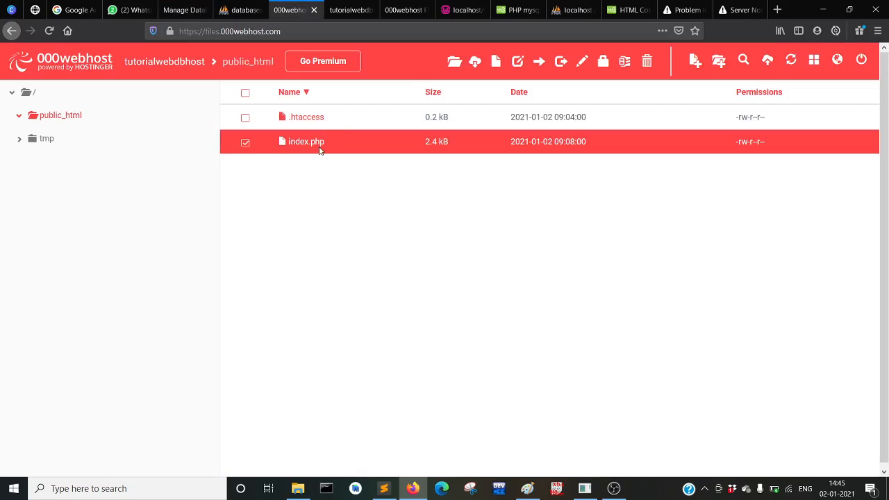
left_click(303, 145)
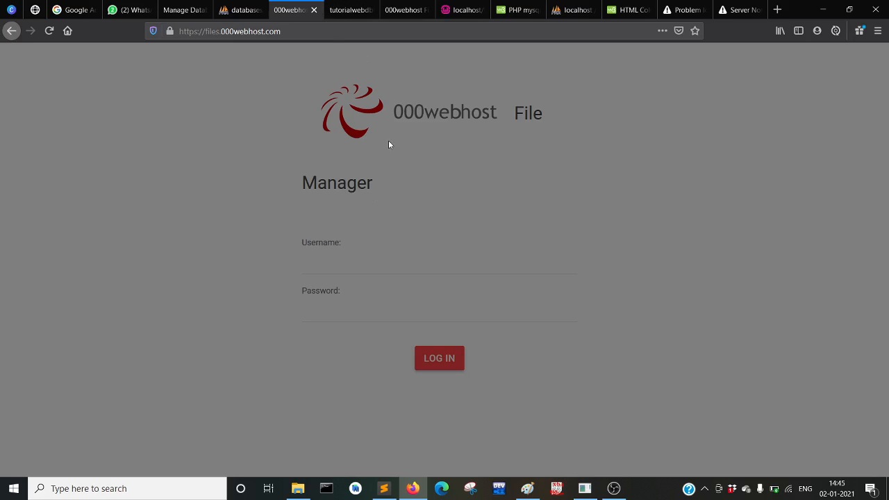
left_click(350, 8)
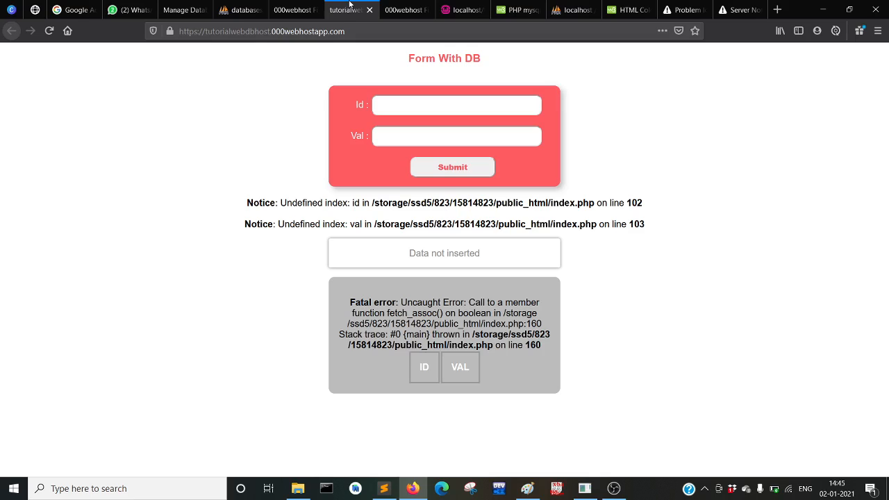
left_click(294, 10)
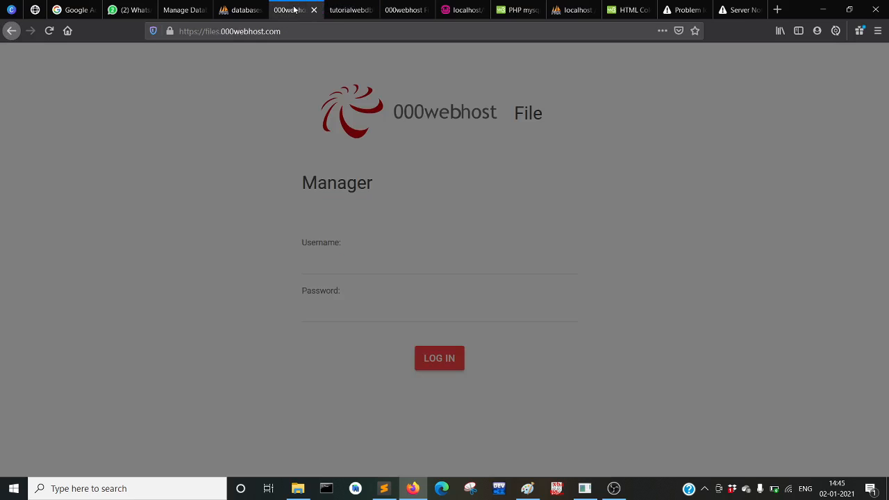
left_click(11, 31)
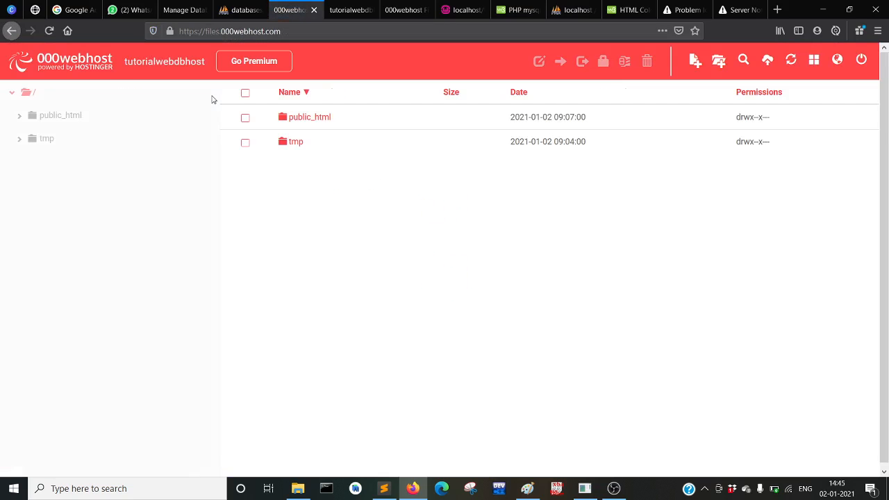
double_click(303, 123)
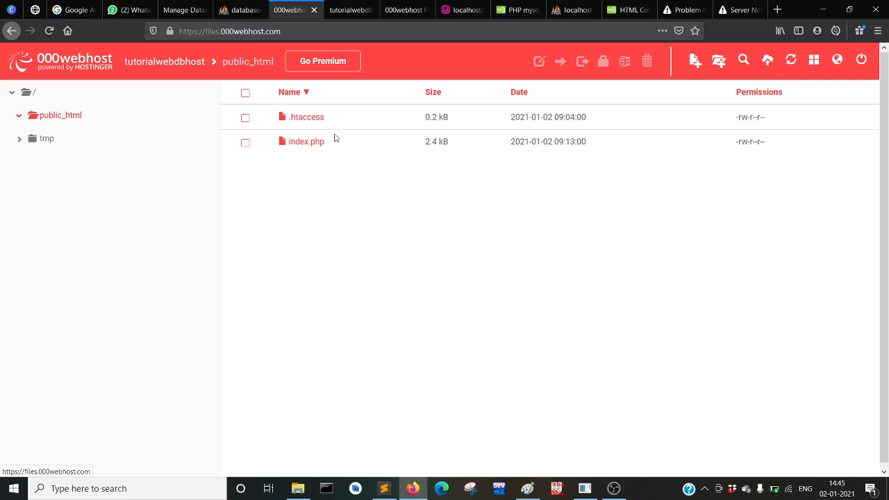
Open index.php and paste the hosted database name over db in the connection line
double_click(298, 146)
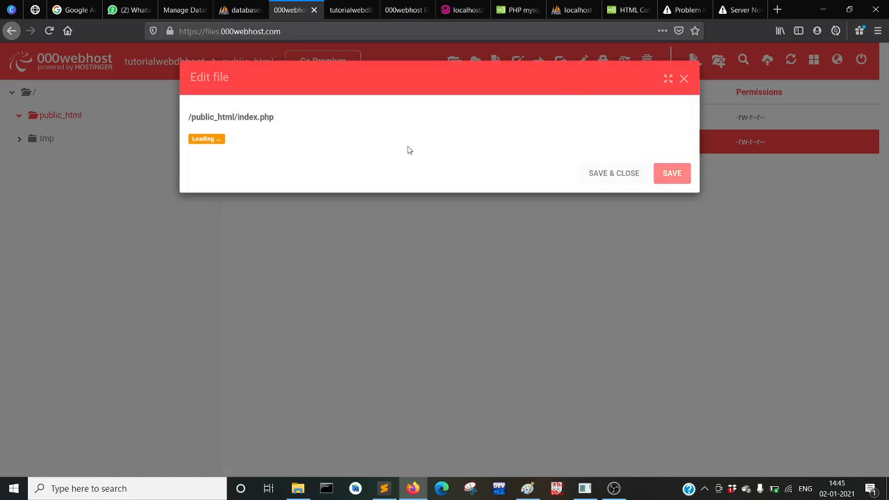
scroll(409, 145, "down", 10)
scroll(321, 245, "down", 15)
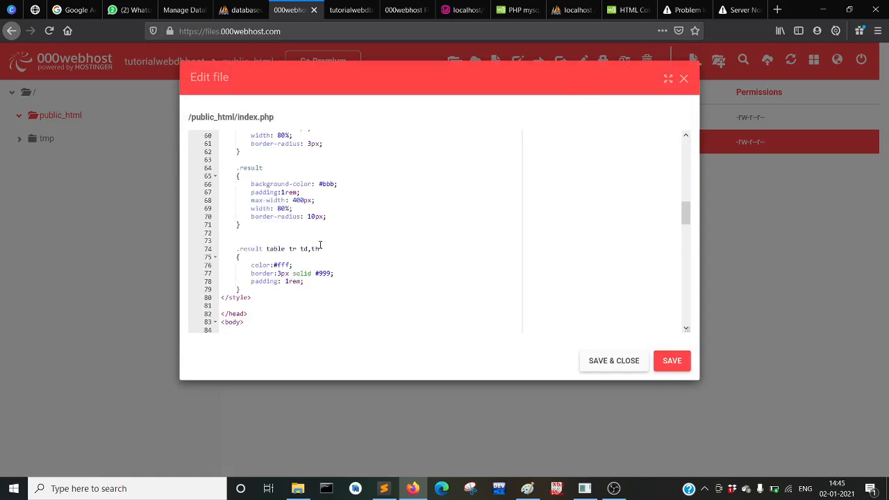
scroll(370, 196, "down", 5)
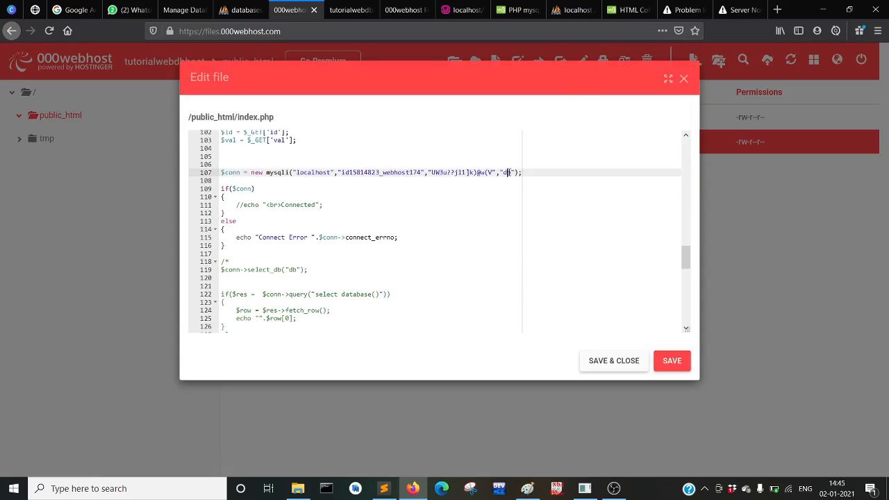
double_click(507, 172)
type("Database operations id15814823_webhost")
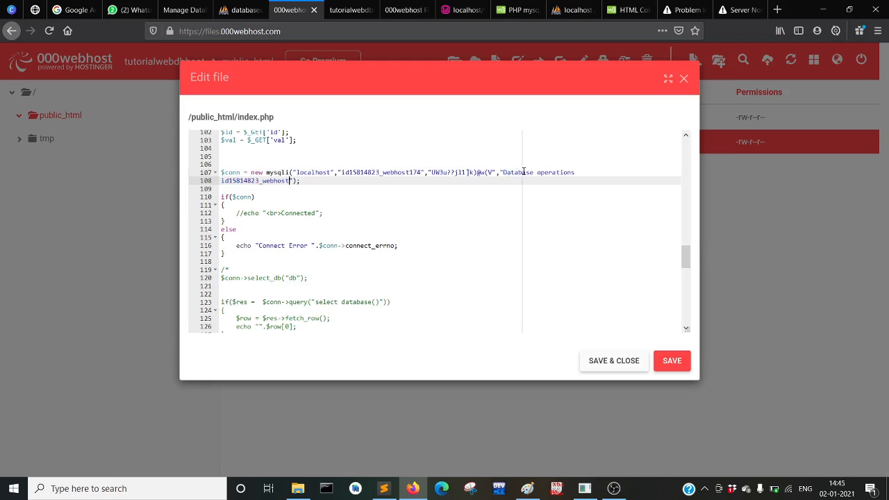
Delete the stray 'Database operations' text, rejoin the wrapped line onto line 107, and save
left_click(500, 172)
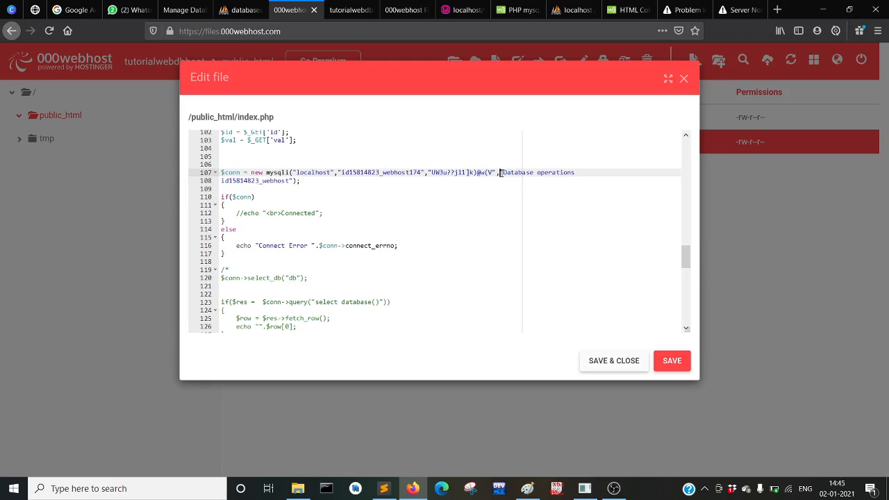
key("shift+Right")
key("shift+Right")
key("shift+Right")
key("shift+Right")
key("shift+Right")
key("shift+Right")
key("shift+Right")
key("shift+Right")
key("shift+Right")
key("shift+Right")
key("shift+Right")
key("shift+Right")
key("shift+Right")
key("shift+Right")
key("shift+Right")
key("shift+Right")
key("shift+Right")
key("shift+Right")
key("shift+Right")
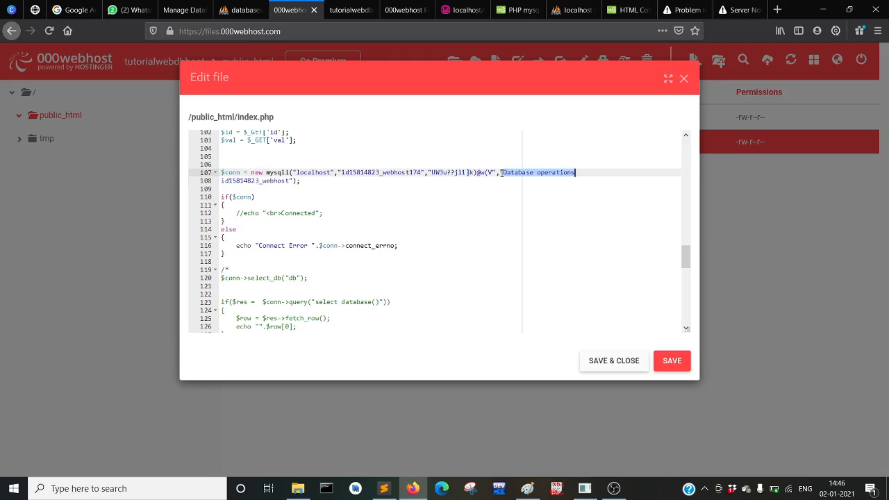
key("BackSpace")
key("Down")
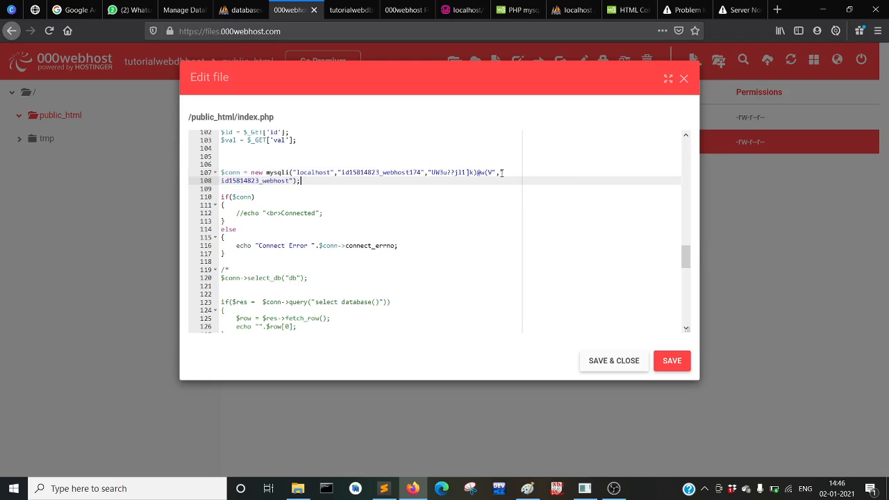
key("Left")
key("Left")
key("Left")
key("Left")
key("Left")
key("Left")
key("BackSpace")
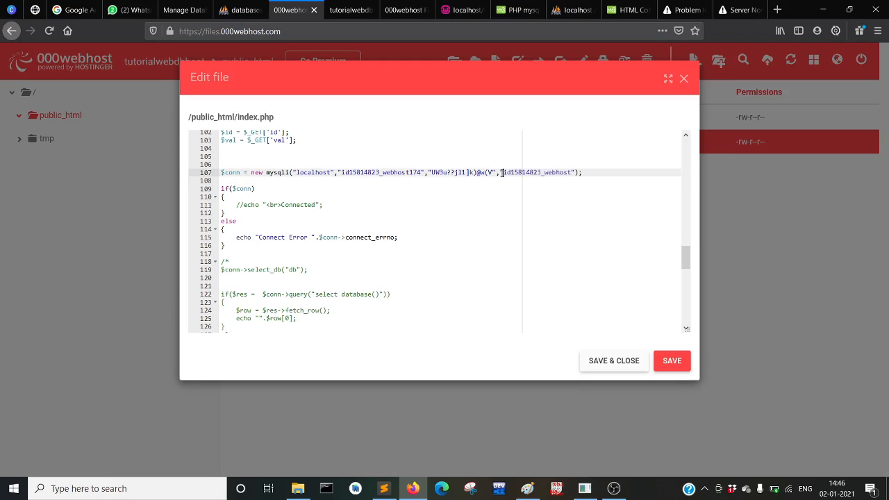
left_click(611, 361)
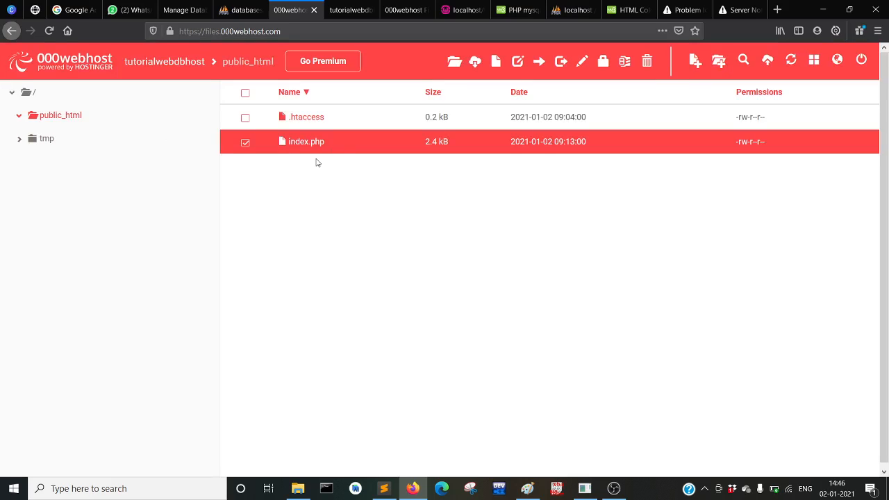
left_click(184, 10)
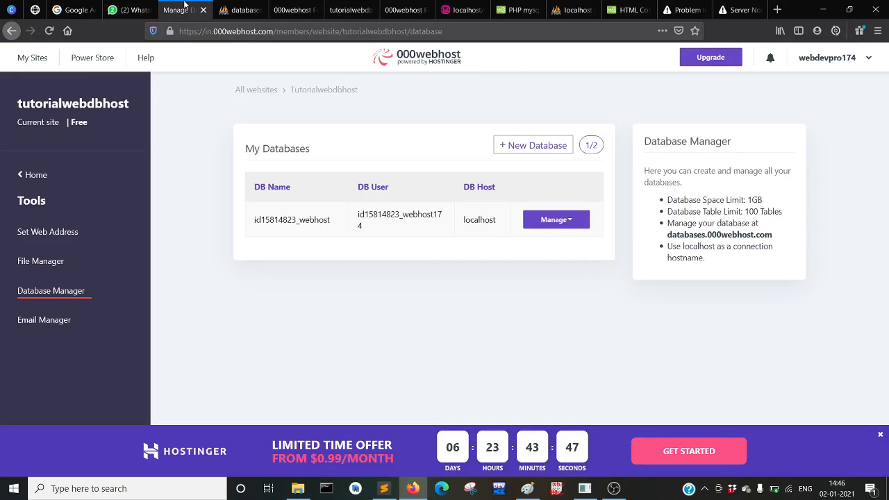
Start a new table named t1 with 2 columns in id15814823_webhost
left_click(236, 8)
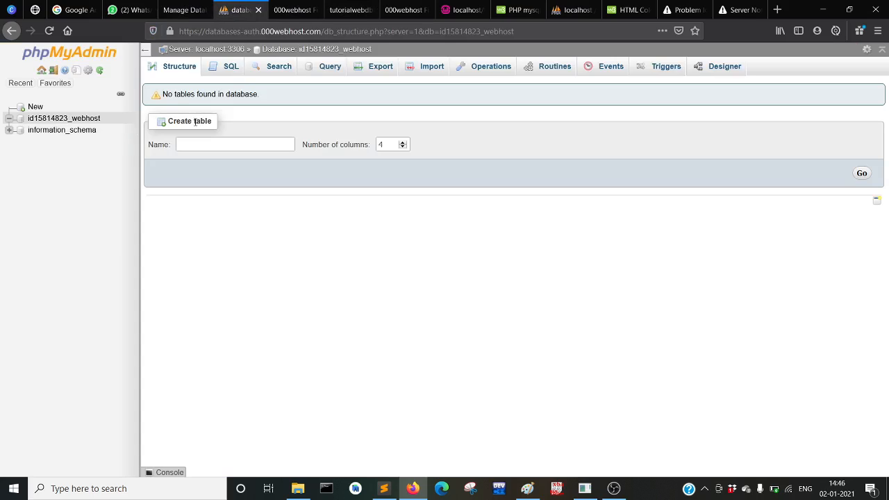
left_click(198, 146)
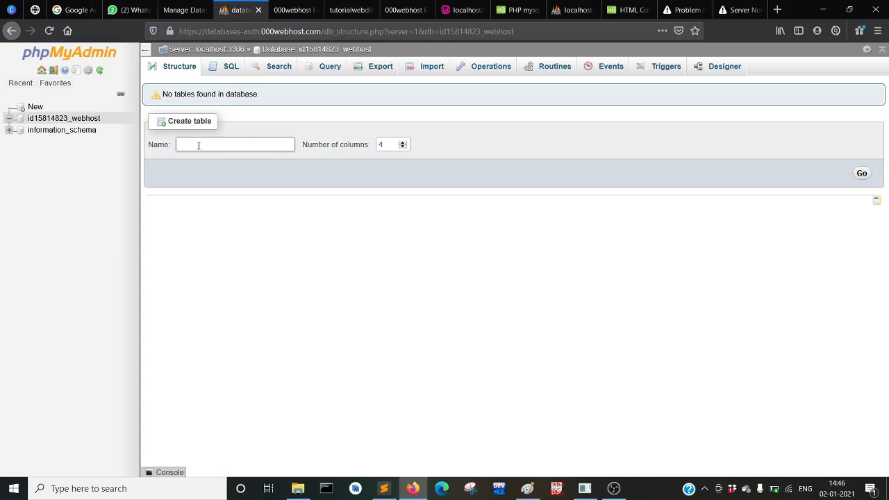
type("t1")
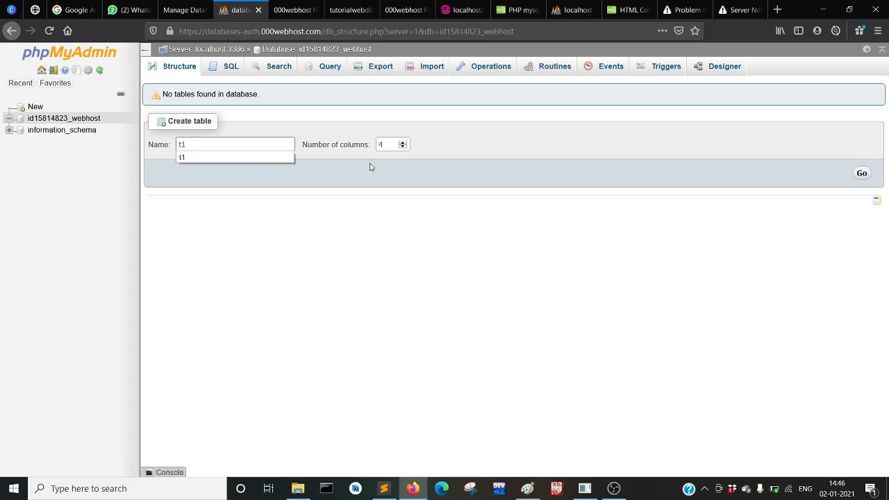
left_click(388, 145)
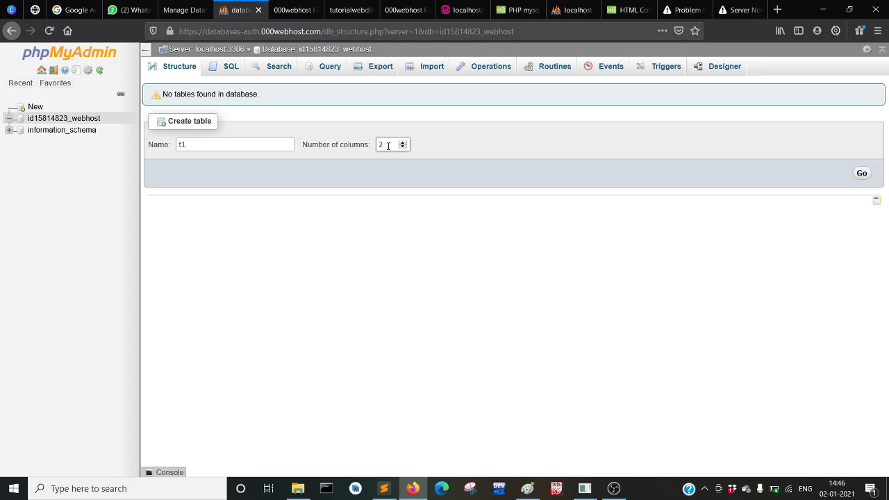
left_click(861, 175)
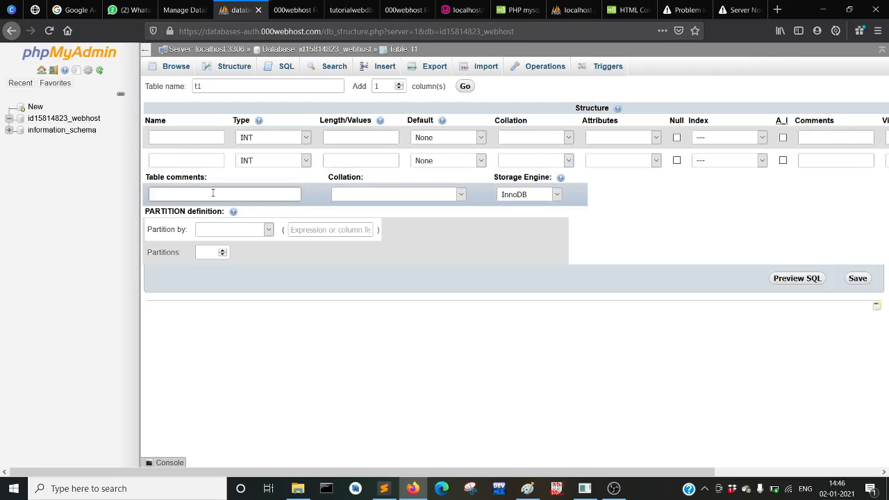
Define columns id and val, make id the PRIMARY key, and save table t1
left_click(167, 144)
type("id")
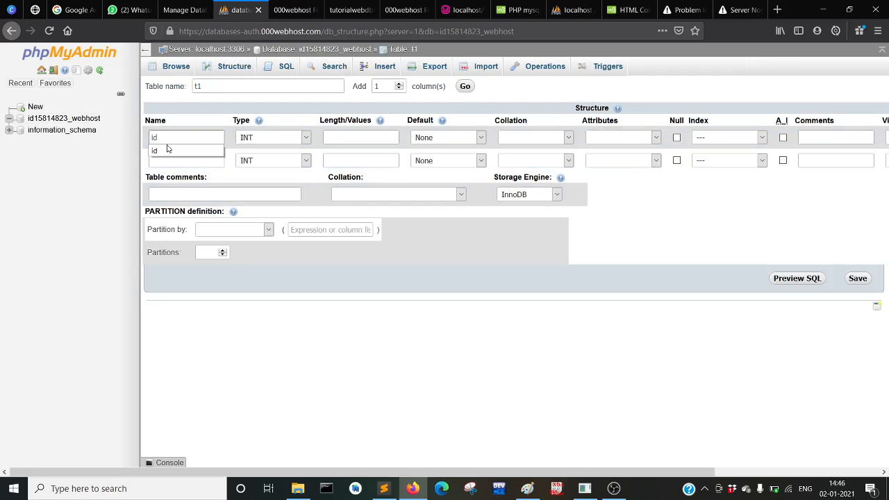
left_click(175, 165)
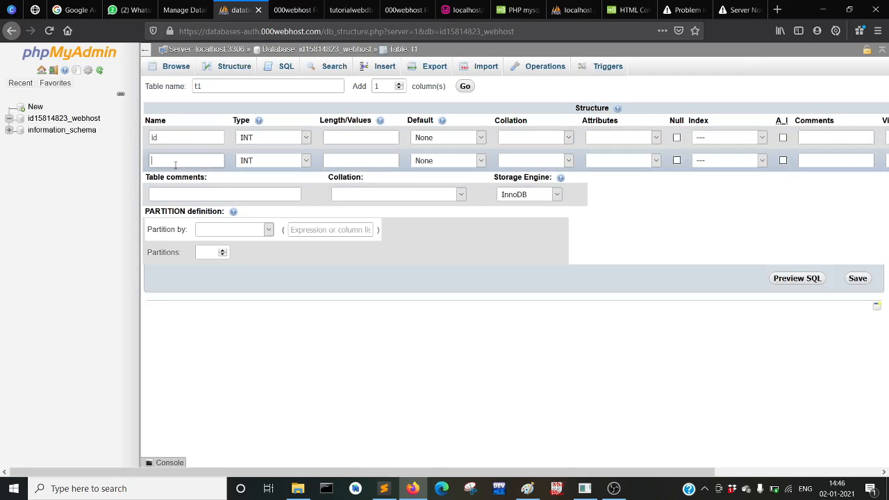
type("val")
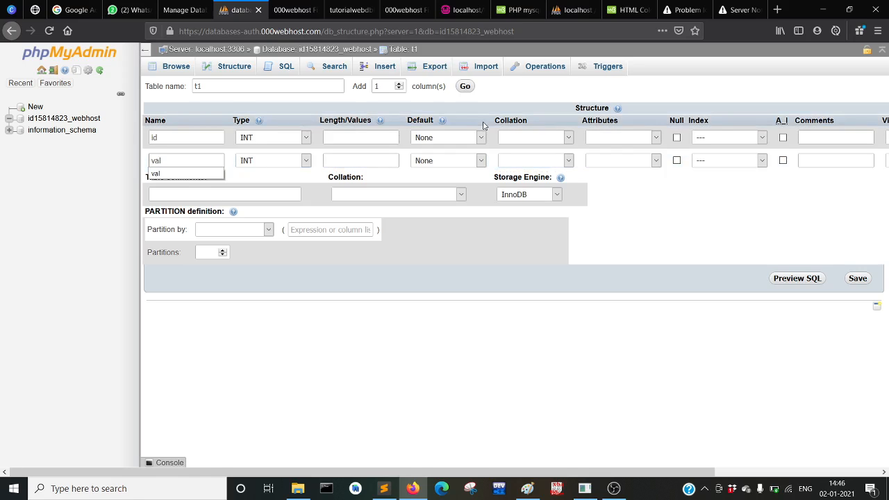
left_click(714, 139)
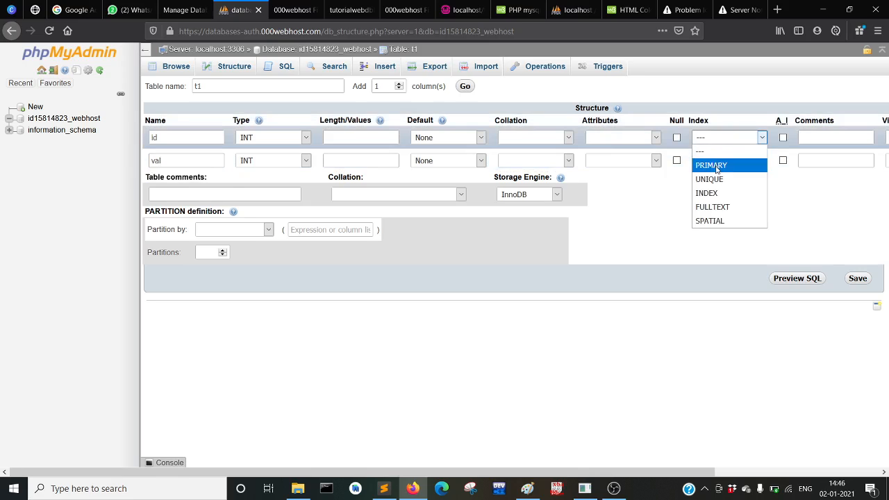
left_click(717, 167)
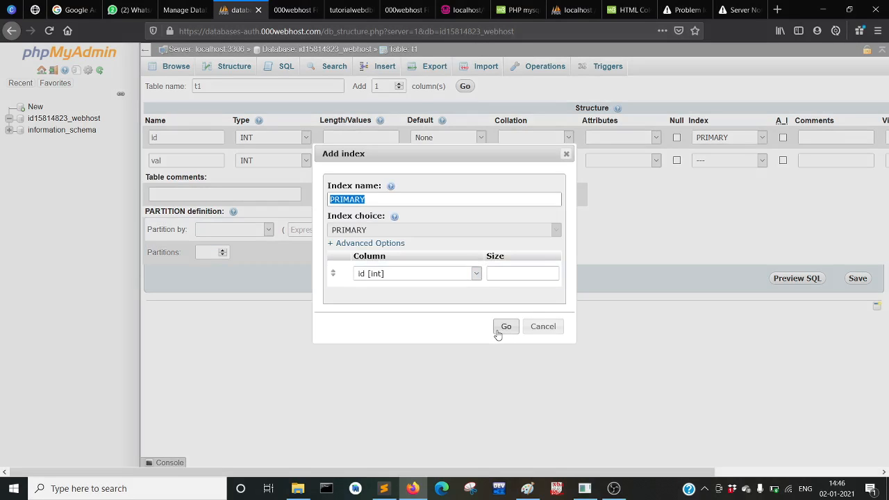
left_click(500, 329)
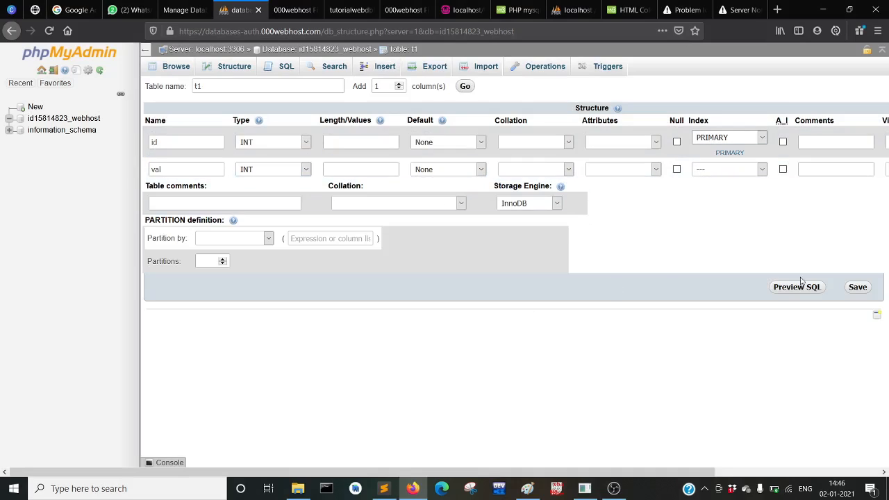
left_click(855, 288)
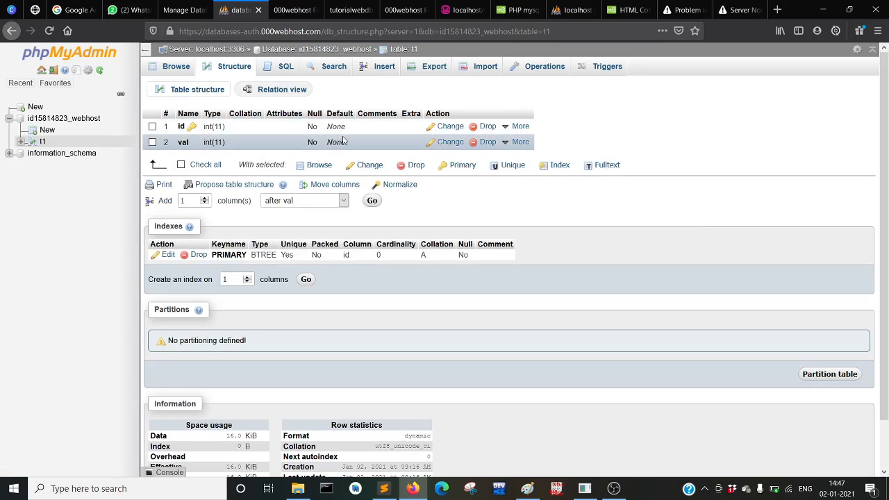
Reload the live Form With DB page to show the empty ID/VAL table
left_click(288, 9)
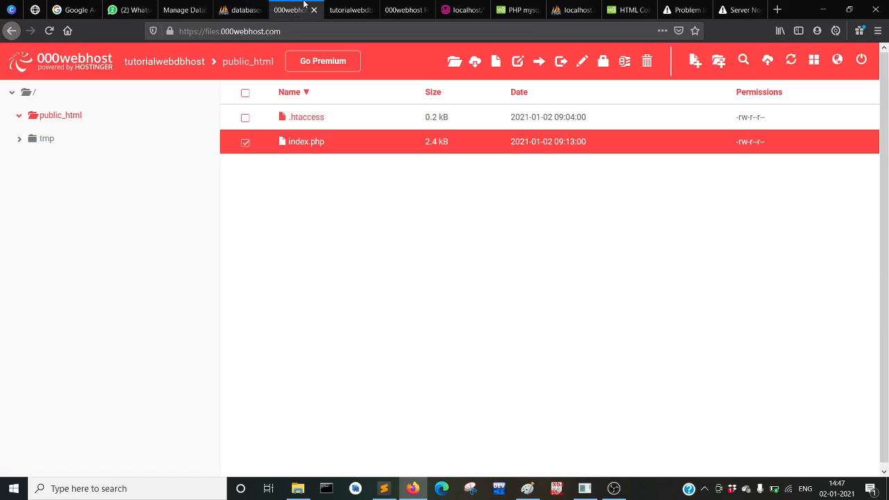
left_click(345, 10)
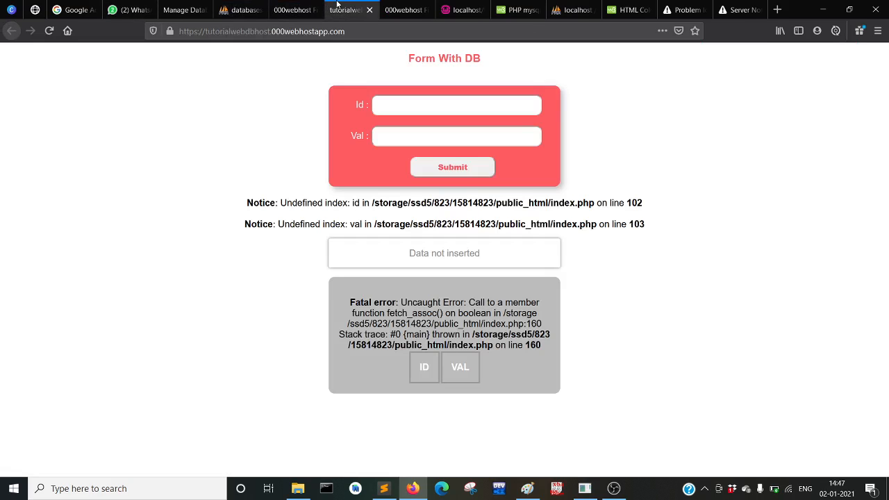
left_click(49, 33)
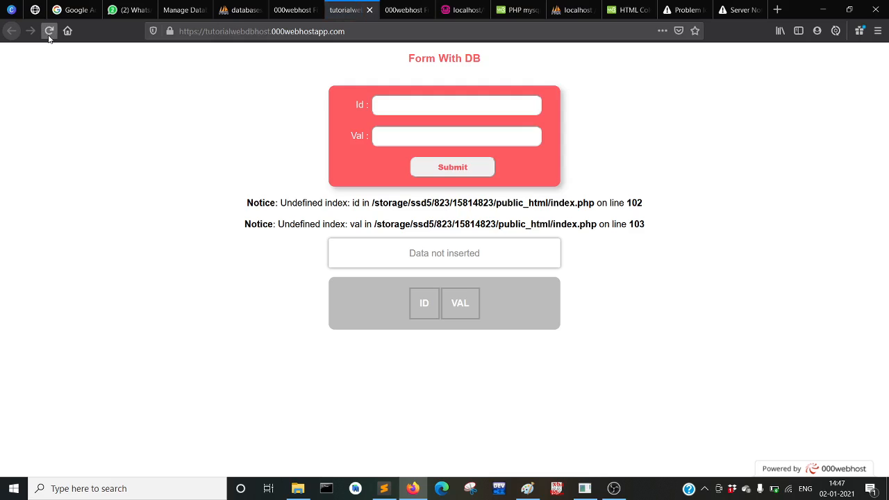
Submit the form with Id 0 and Val 'val', which returns a 404 for thunderSQL.php
left_click(49, 31)
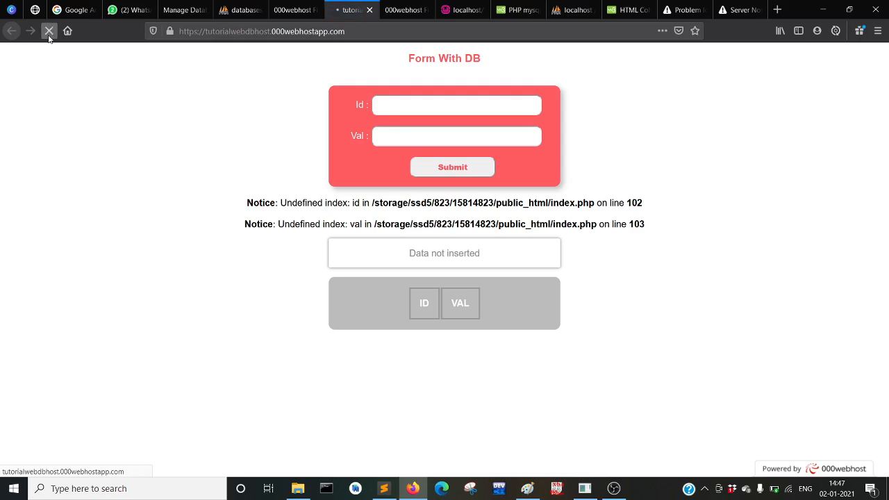
left_click(457, 104)
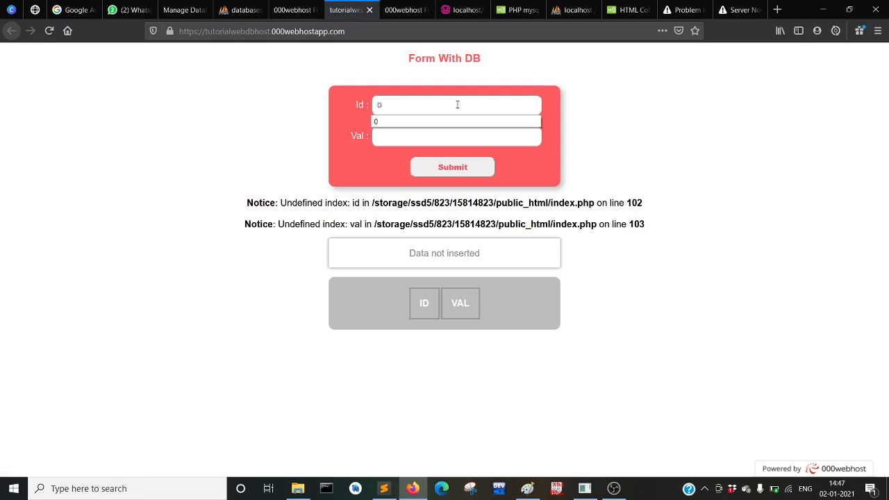
left_click(424, 137)
type("val")
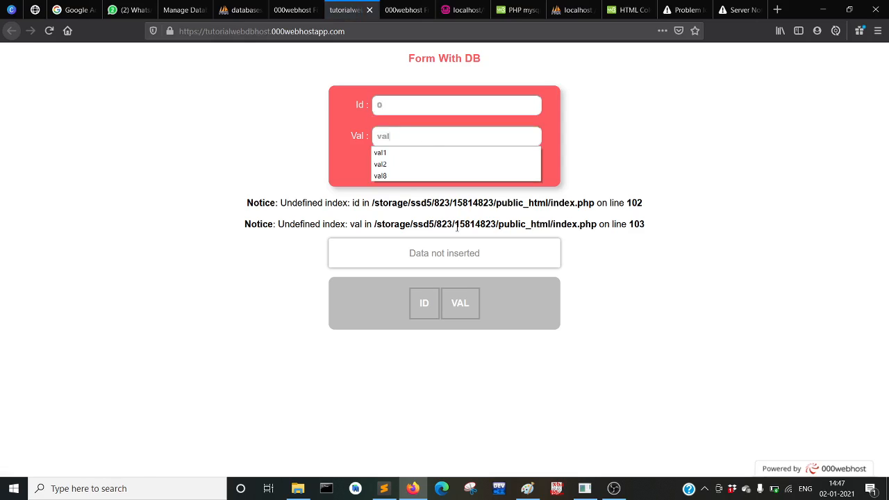
key("Return")
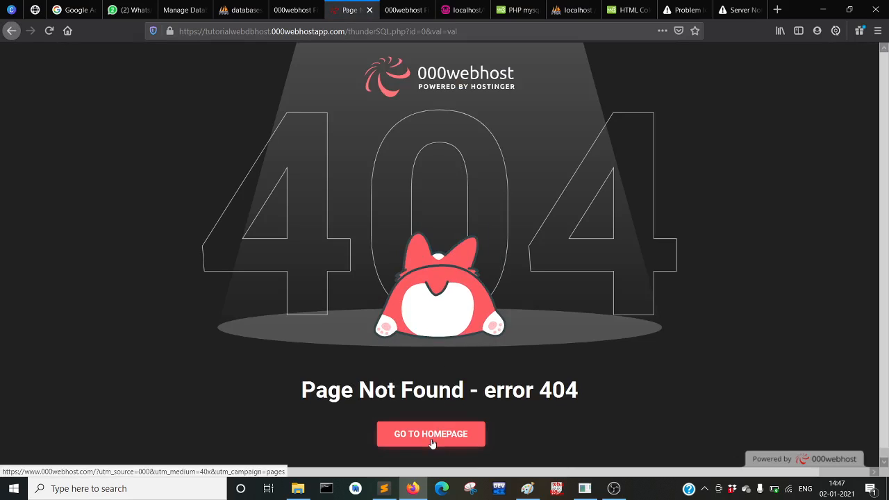
scroll(431, 439, "down", 1)
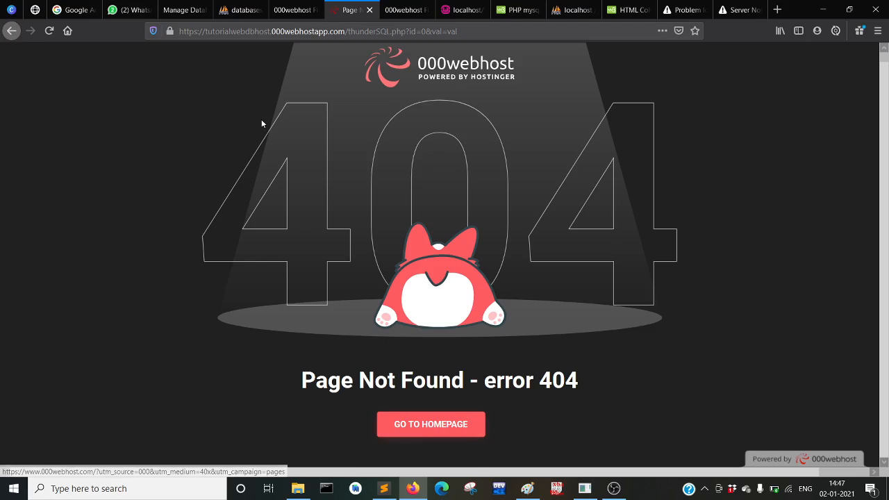
scroll(309, 200, "up", 1)
Cycle through the tabs to the second File Manager tab showing public_html
left_click(237, 8)
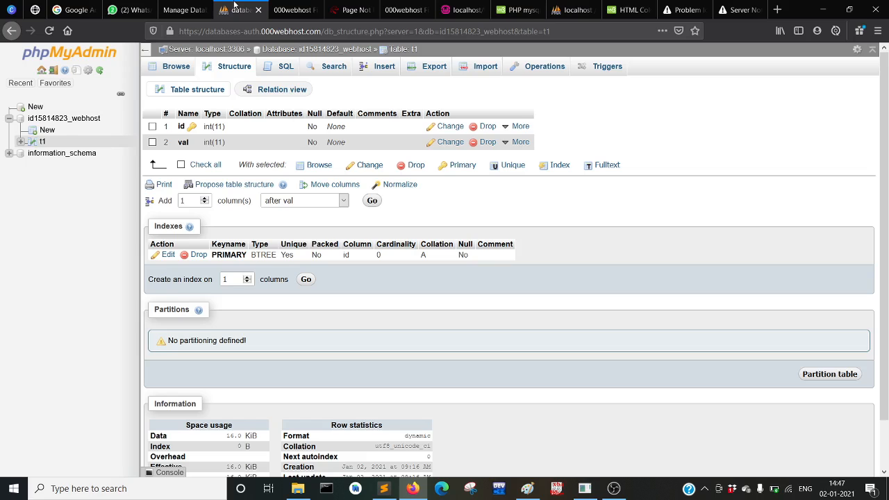
left_click(195, 8)
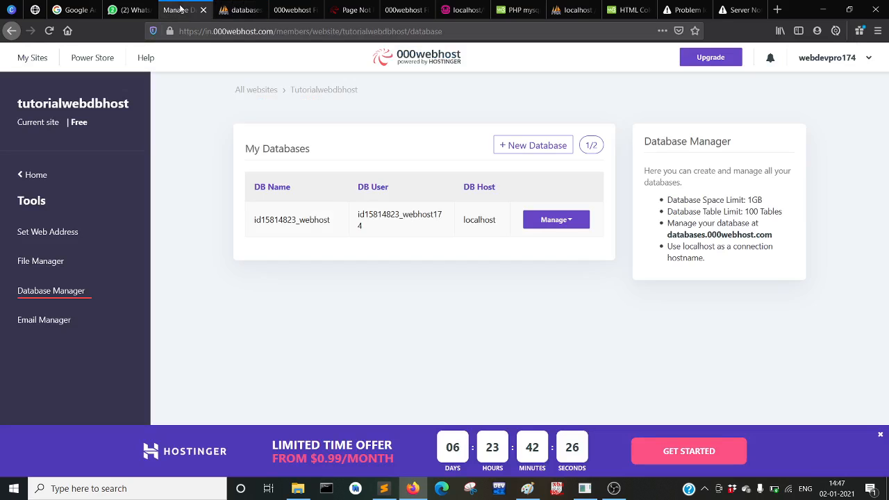
left_click(288, 9)
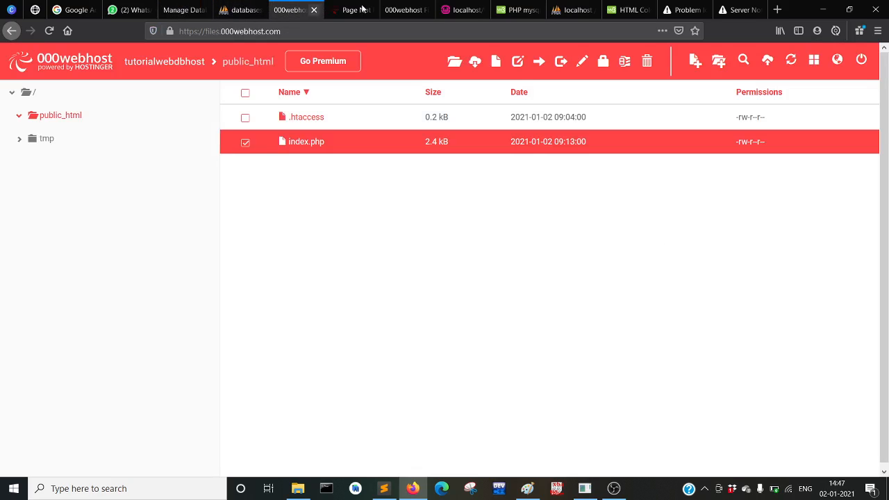
left_click(404, 9)
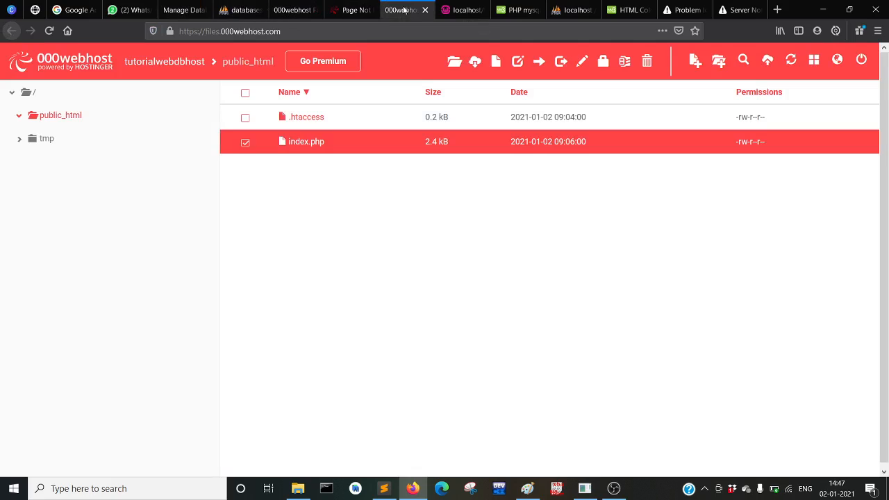
Add action="index.php" after method="get" in index.php's line-89 form tag and save the file
left_click(298, 148)
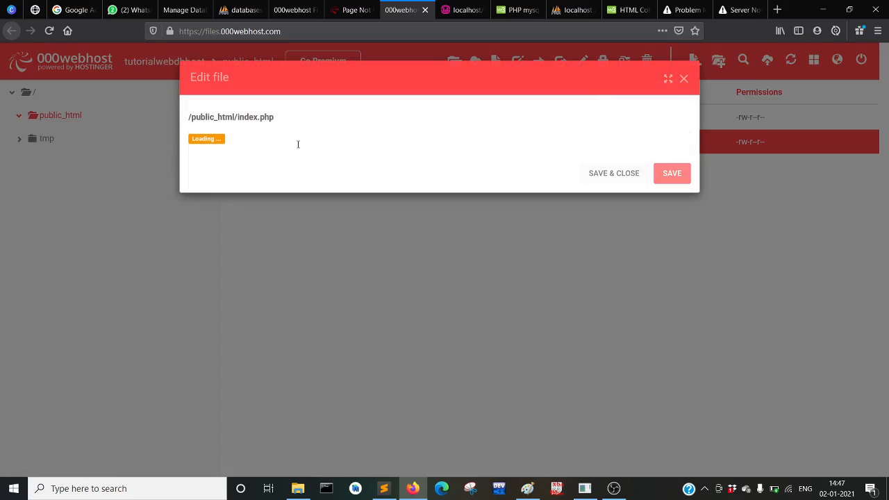
scroll(278, 223, "down", 15)
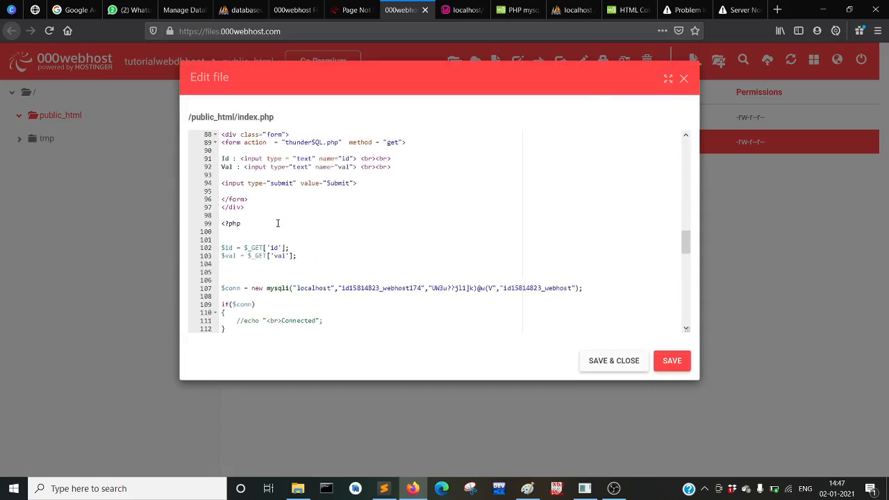
scroll(277, 223, "up", 4)
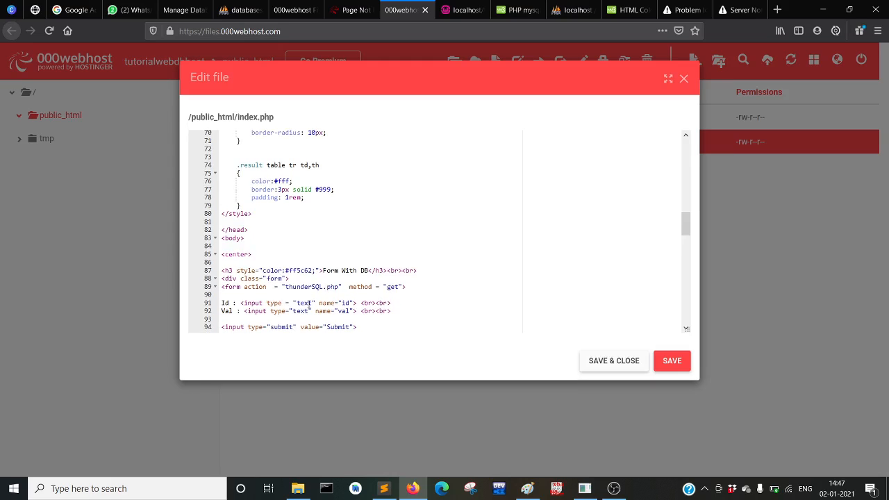
left_click(403, 288)
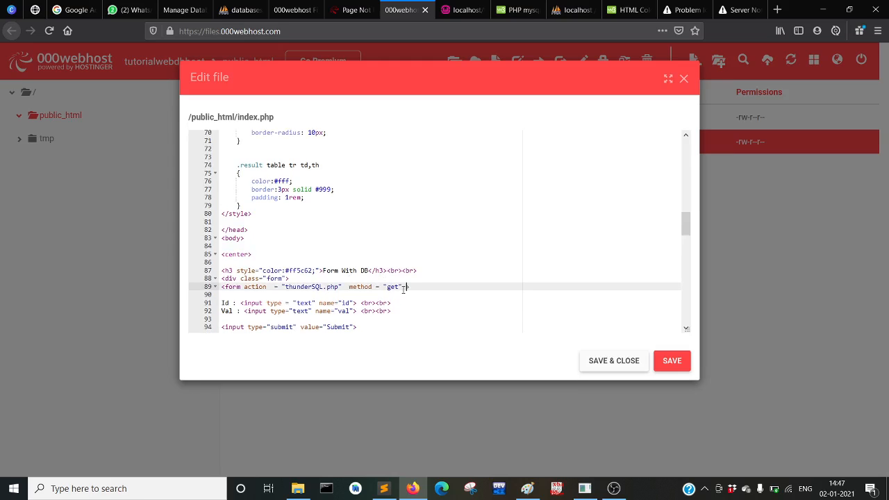
type("action=\"")
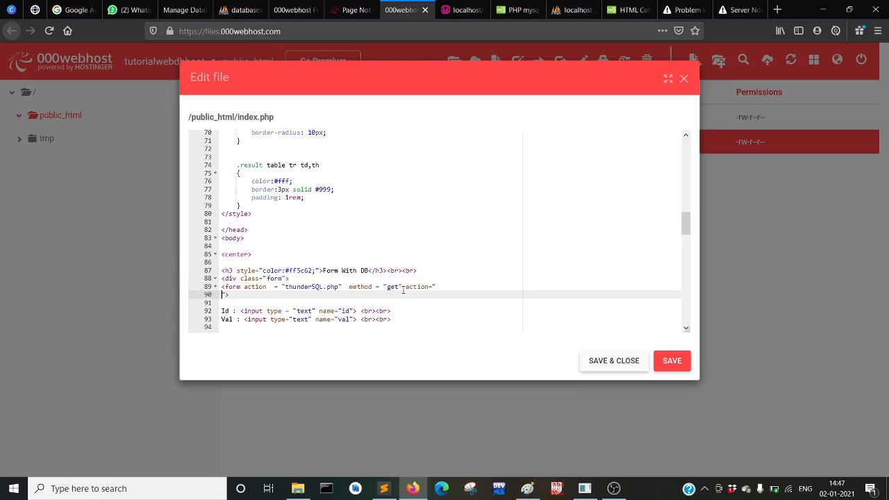
type("index.php\">")
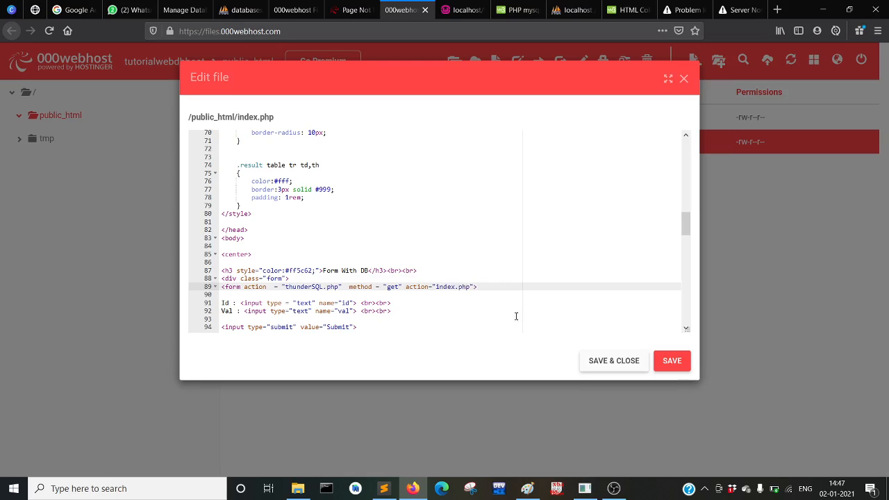
left_click(598, 362)
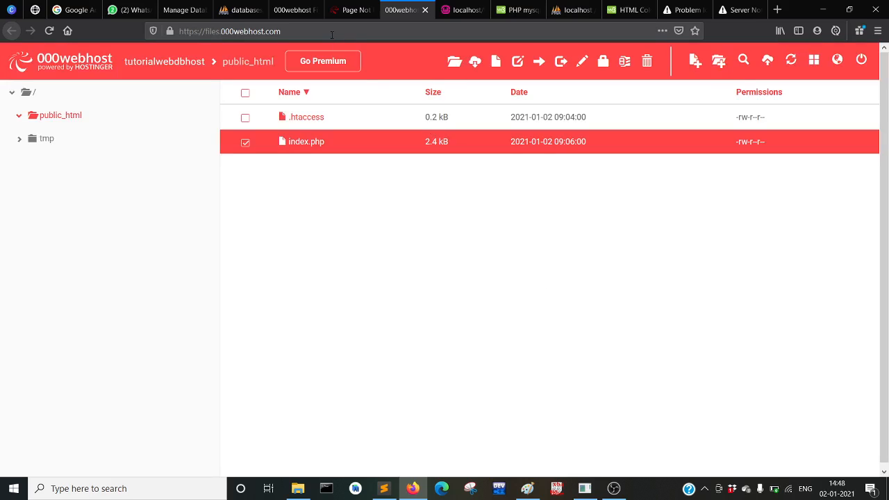
Go back from the 404 page and resubmit the Form With DB form, which still returns 404
left_click(283, 19)
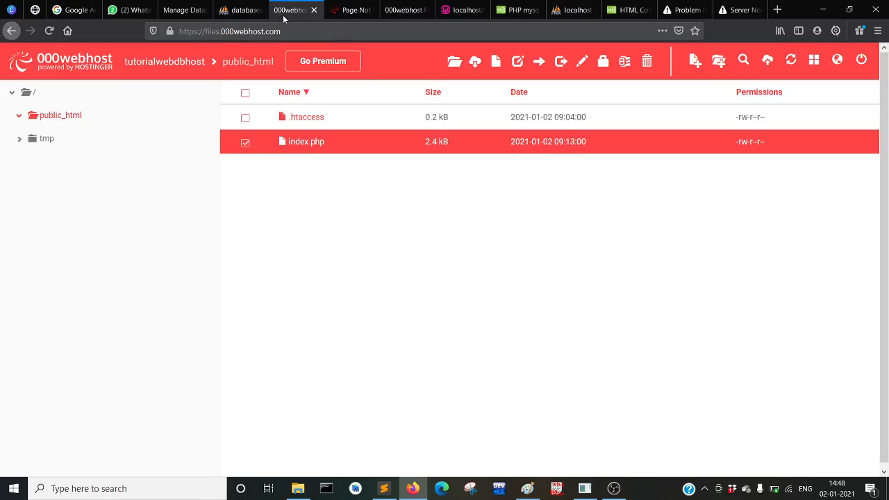
left_click(339, 10)
left_click(11, 31)
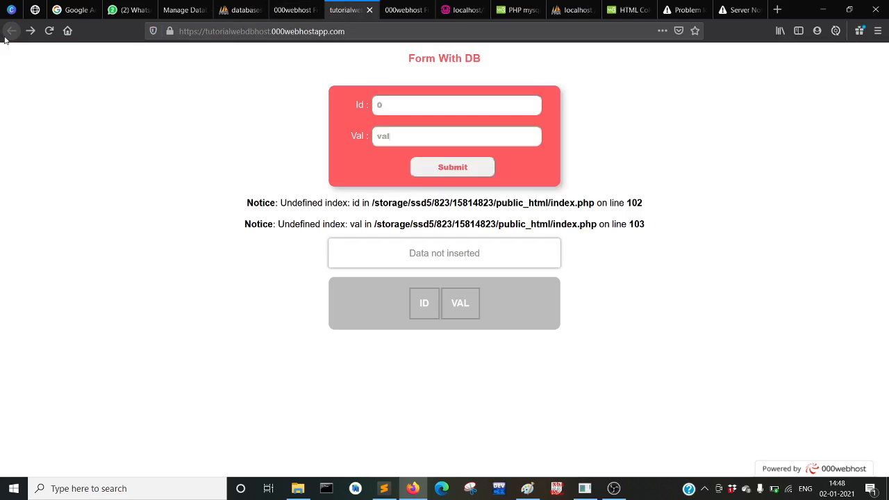
left_click(439, 170)
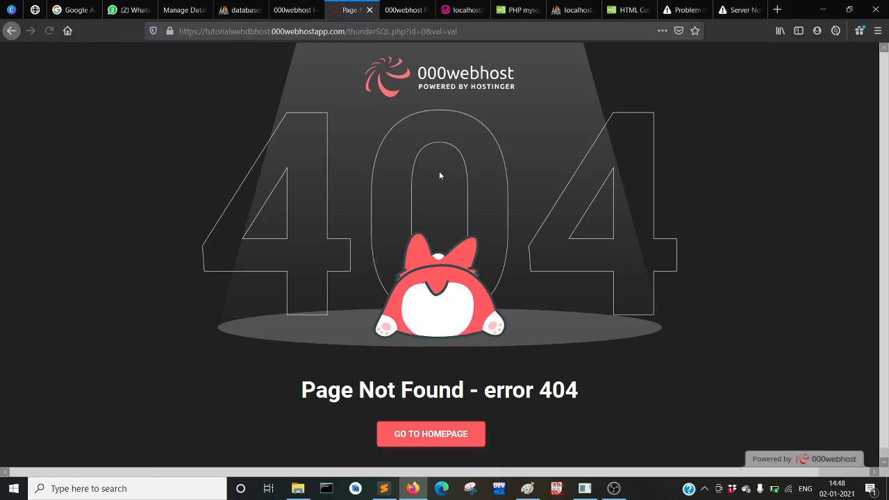
left_click(400, 11)
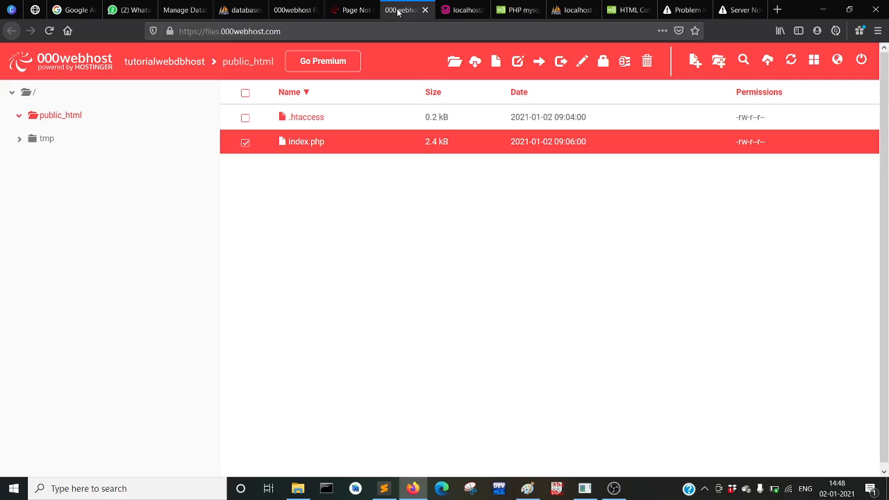
Reopen index.php to review its form code, then save it again unchanged
double_click(310, 148)
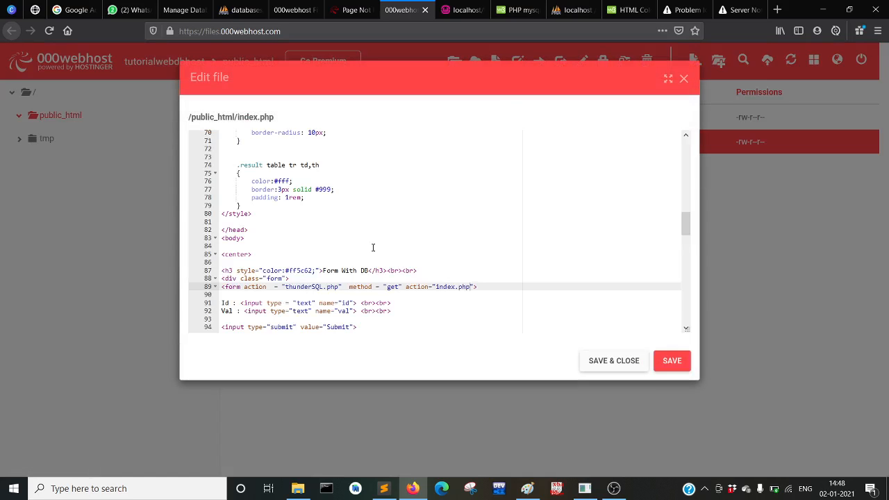
scroll(373, 247, "down", 3)
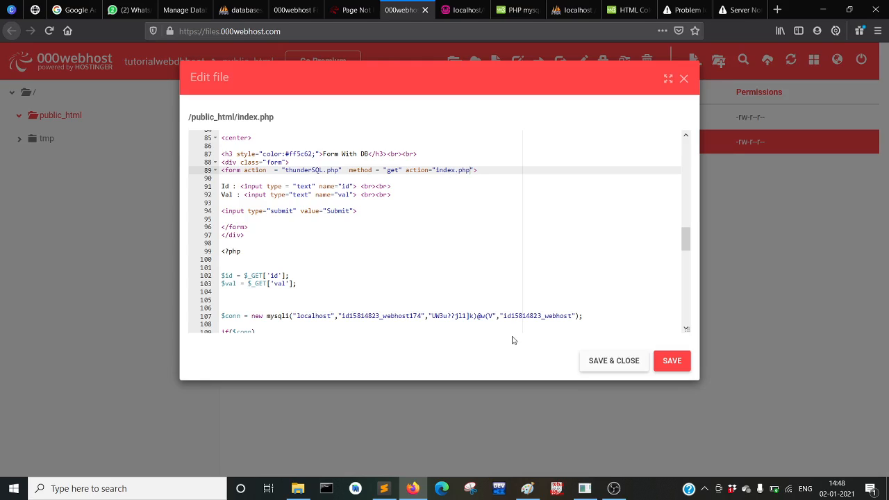
left_click(617, 364)
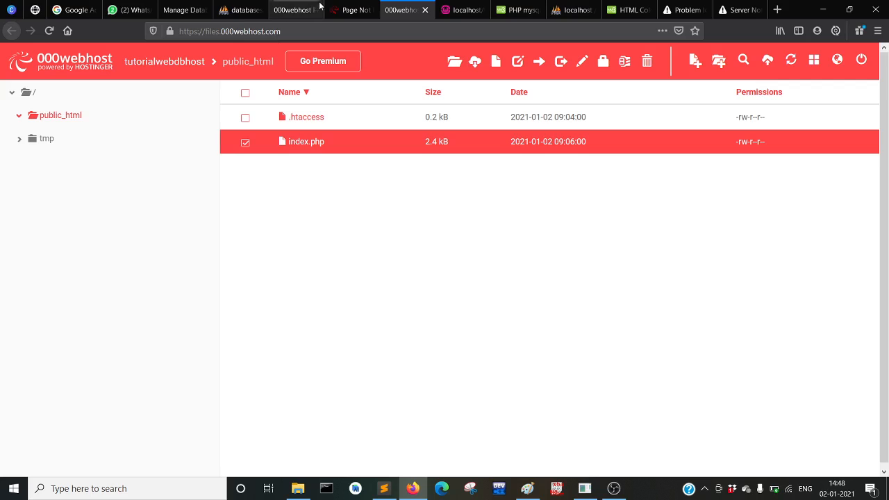
left_click(360, 9)
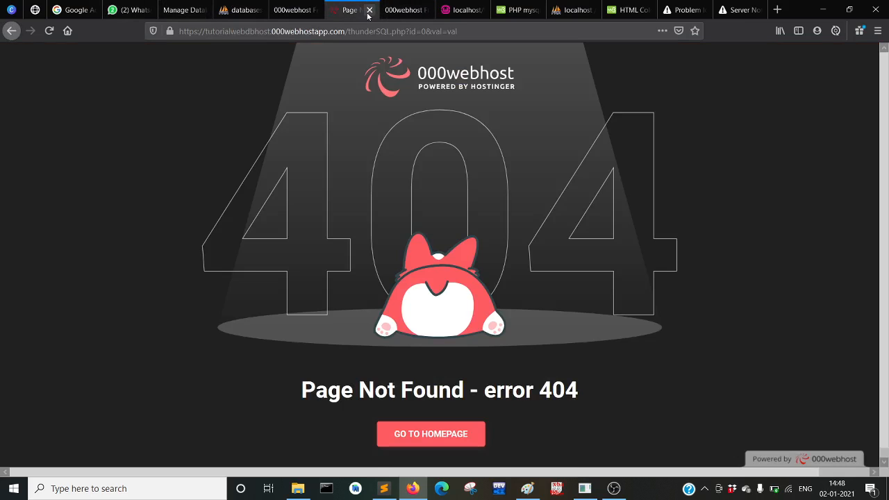
Close the 404 tab and go to the 000webhost Manage Database page
left_click(369, 9)
left_click(277, 6)
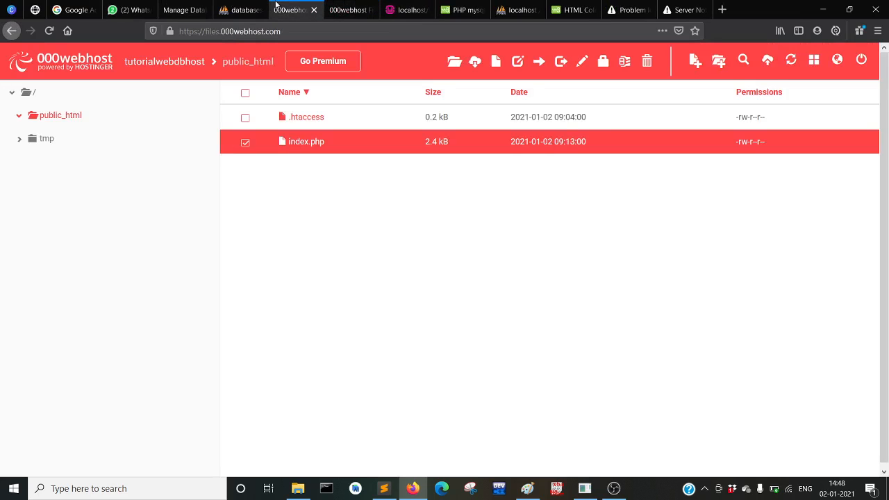
left_click(228, 9)
left_click(173, 9)
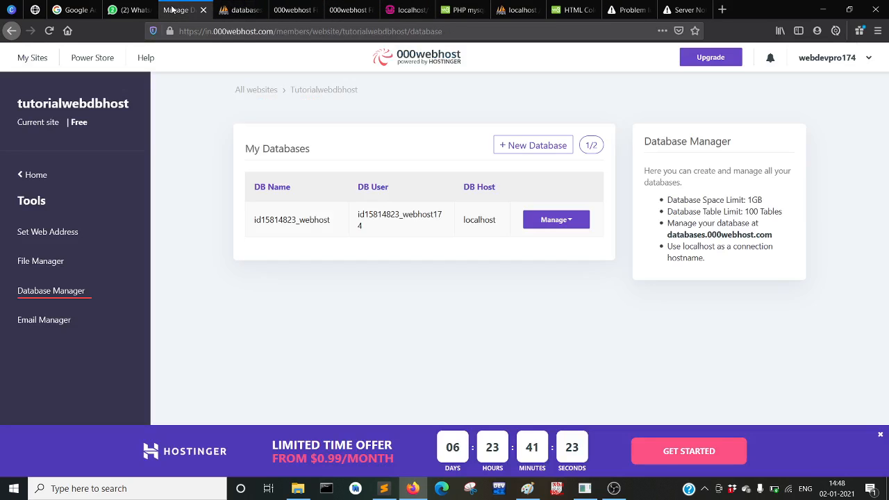
left_click(35, 176)
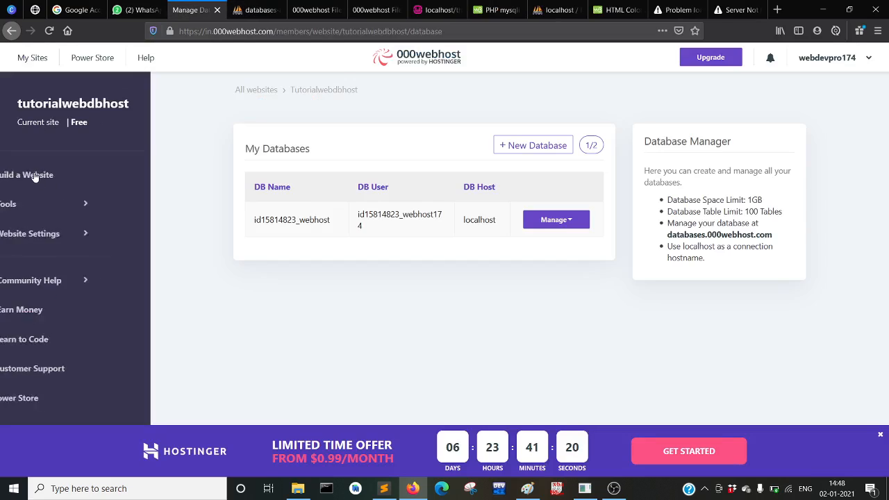
Open the live tutorialwebdbhost site in a new tab from the My Sites list
left_click(99, 239)
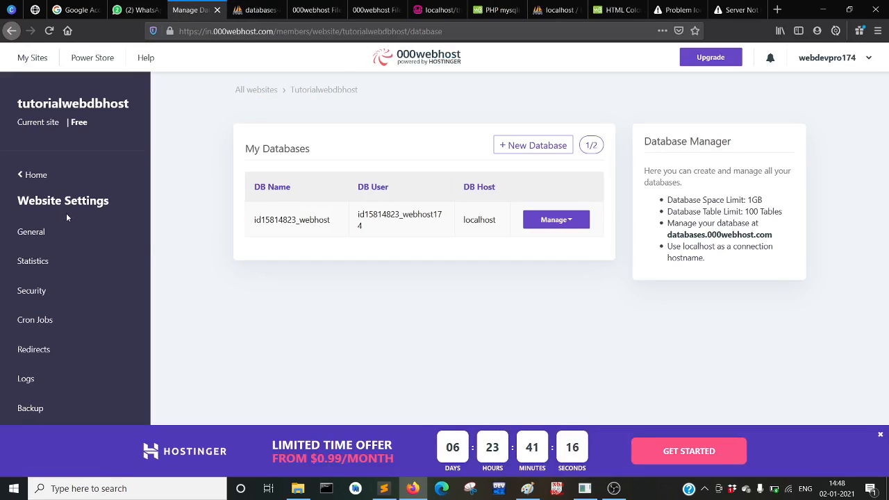
left_click(32, 177)
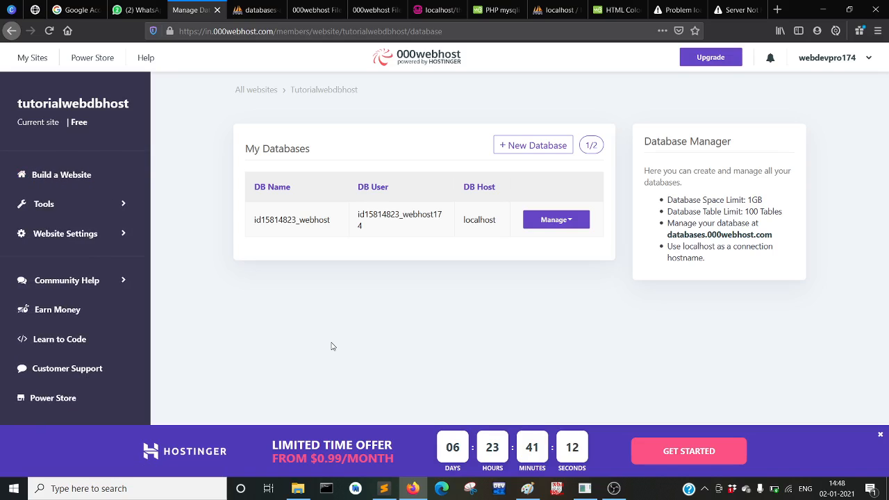
left_click(10, 32)
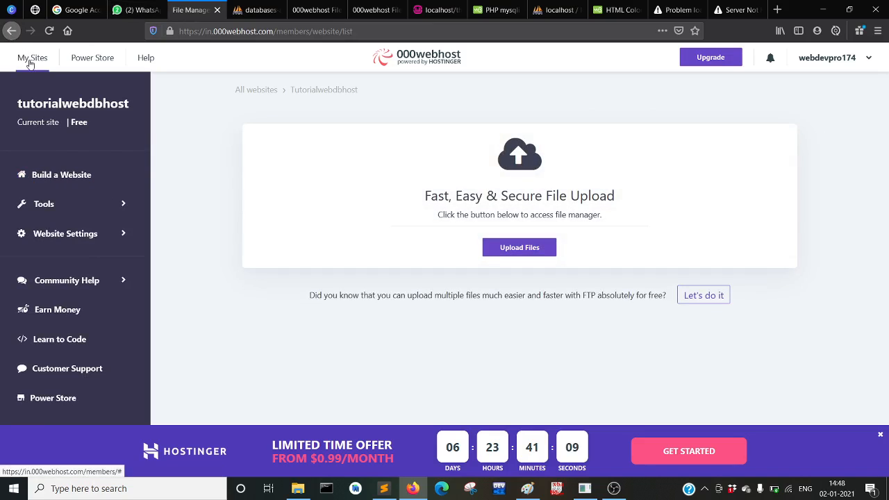
left_click(31, 61)
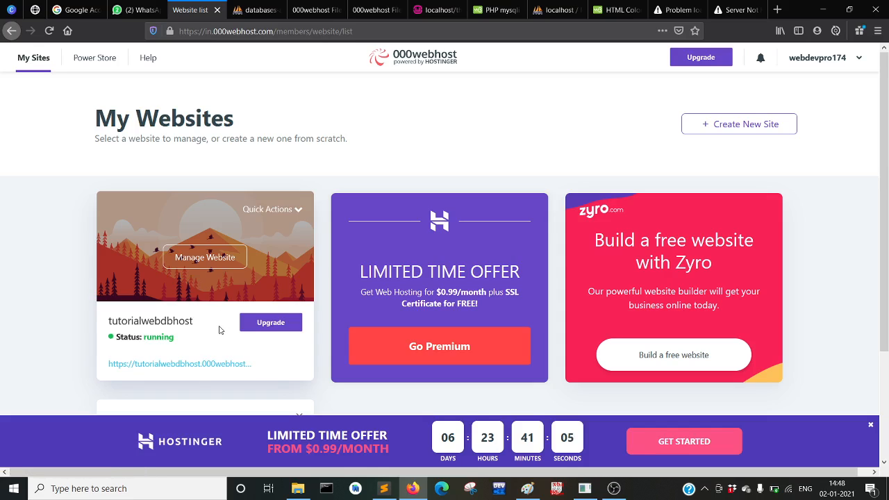
left_click(246, 366)
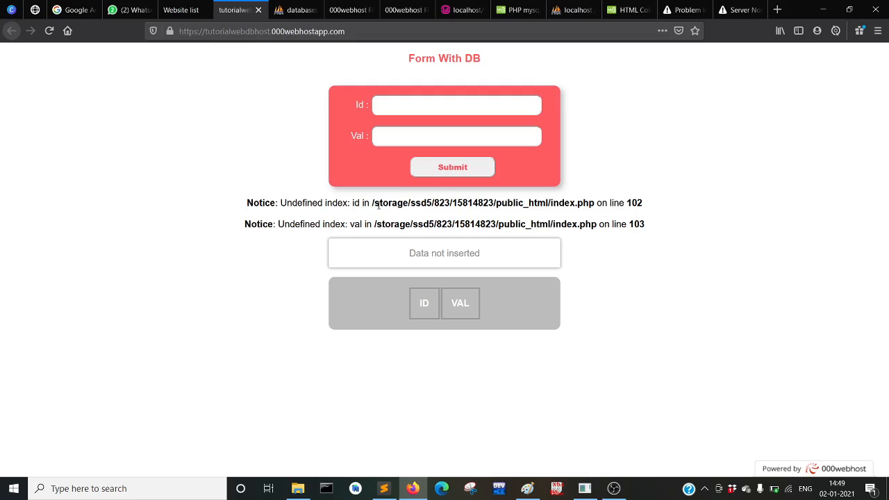
left_click_drag(378, 205, 609, 207)
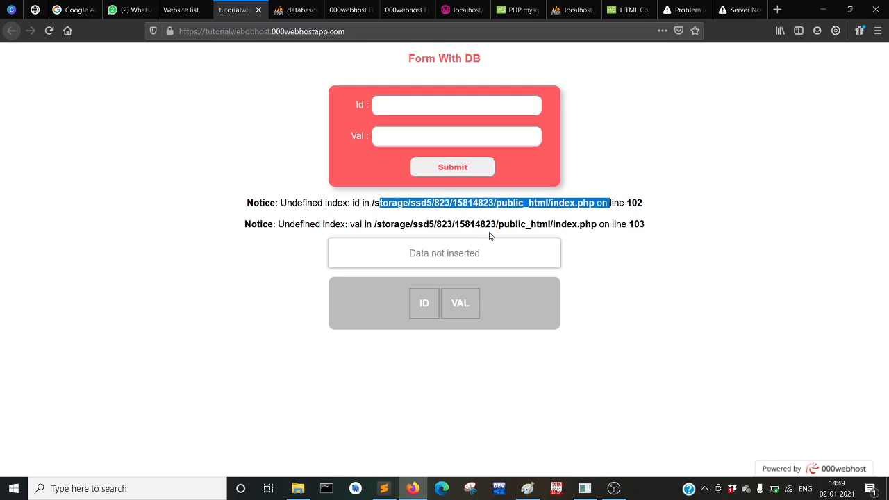
left_click(556, 221)
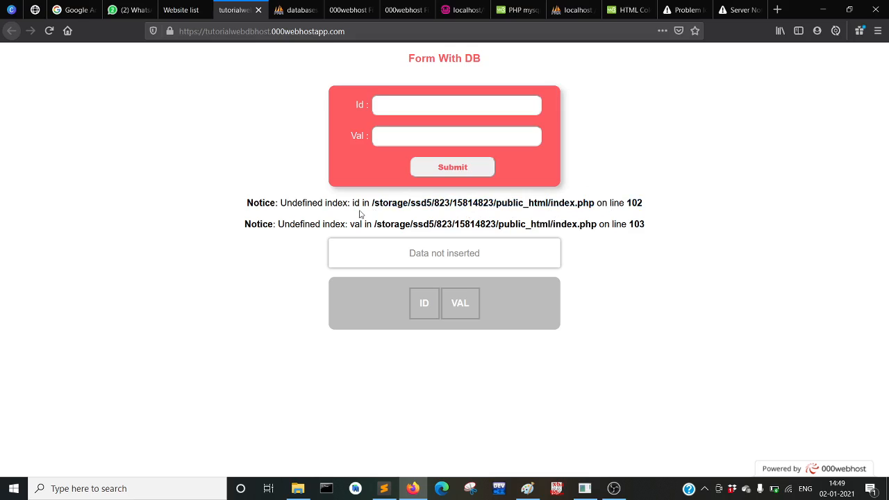
left_click_drag(374, 224, 583, 226)
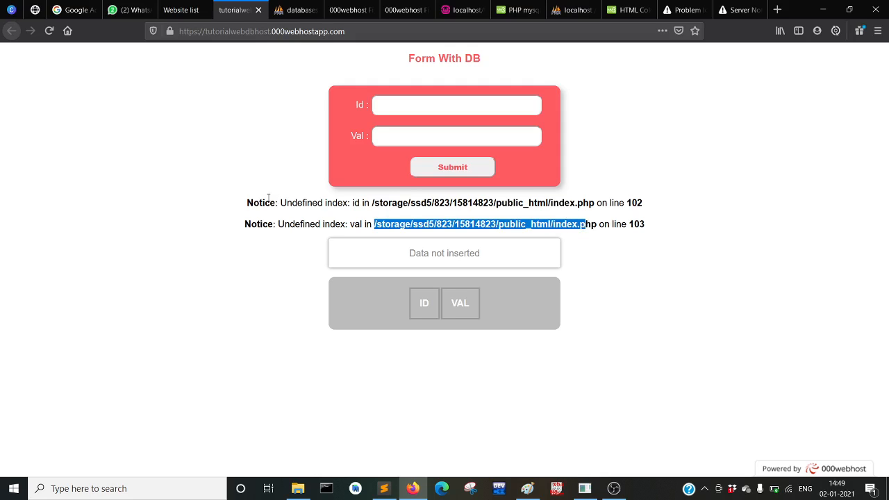
left_click_drag(246, 200, 655, 238)
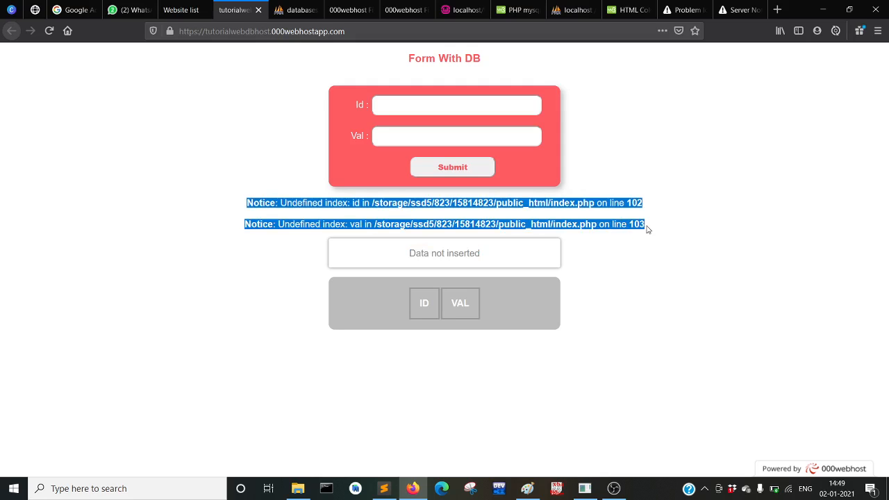
left_click(647, 229)
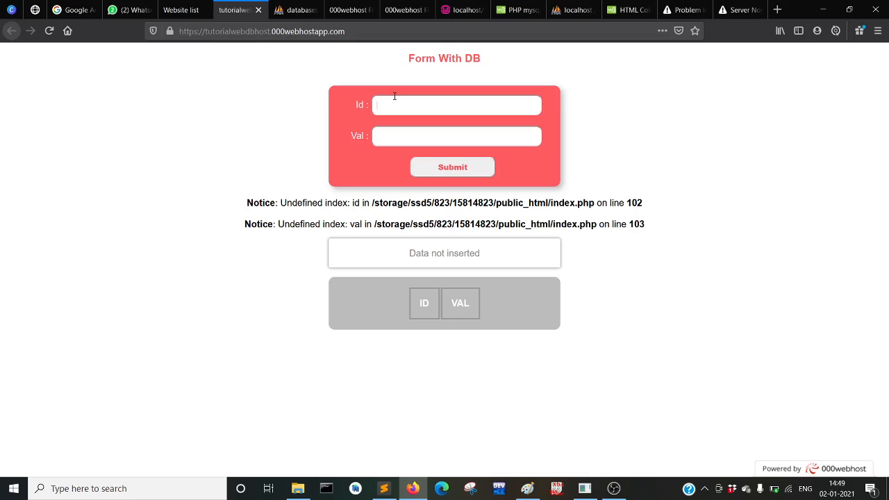
Submit the live form with Id 0 and Val 'val', which again lands on the 404 page
left_click(395, 98)
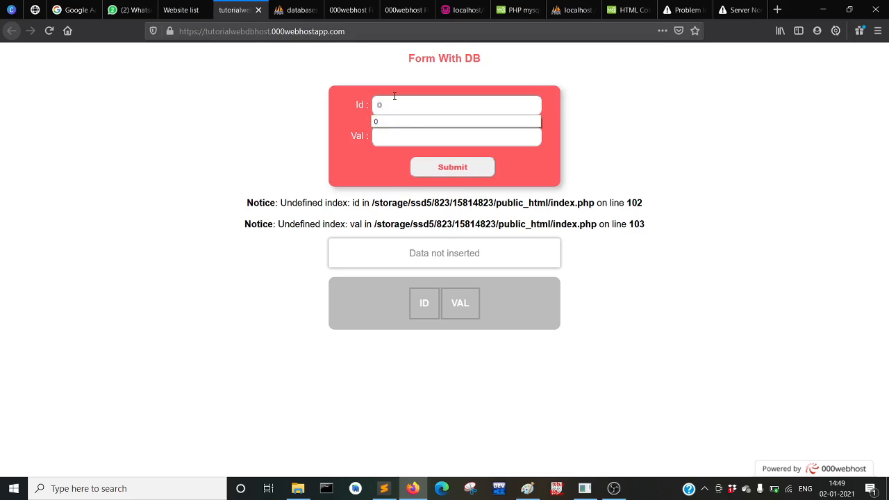
left_click(398, 141)
type("val")
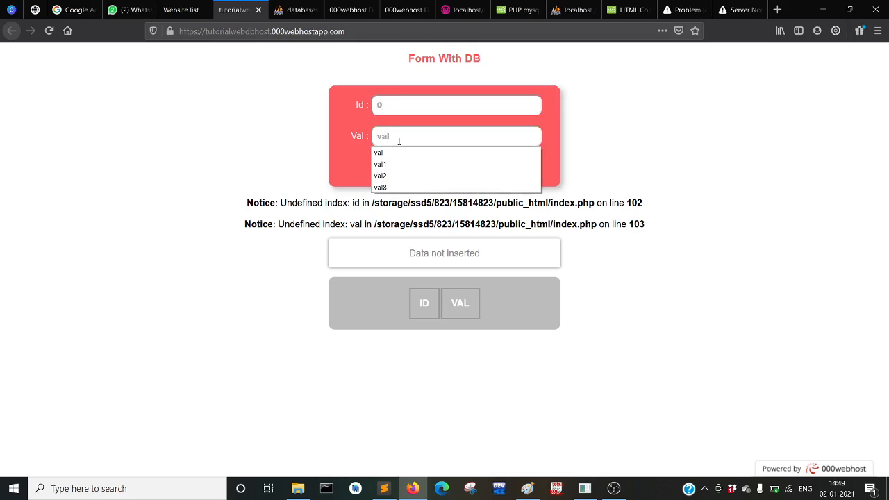
key("Return")
key("Return")
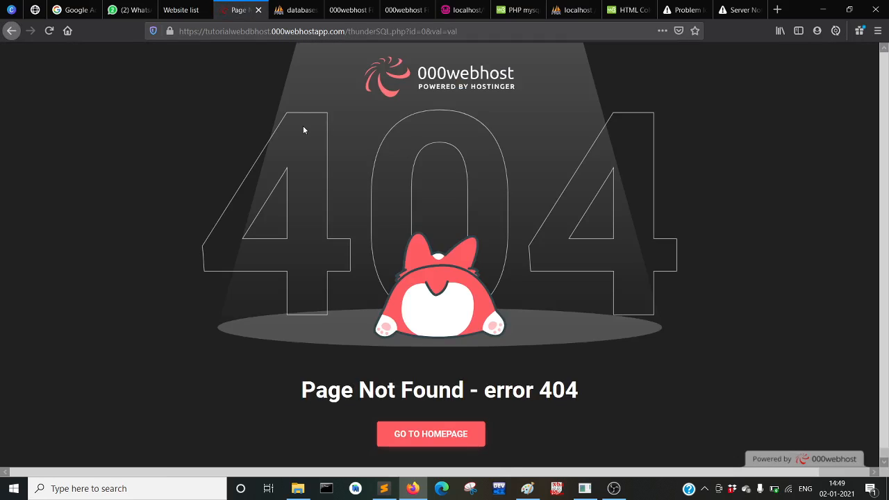
left_click(615, 494)
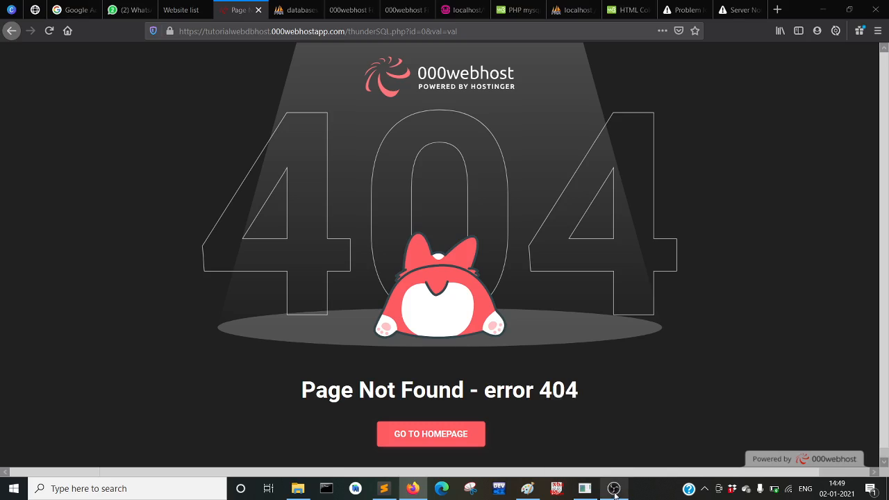